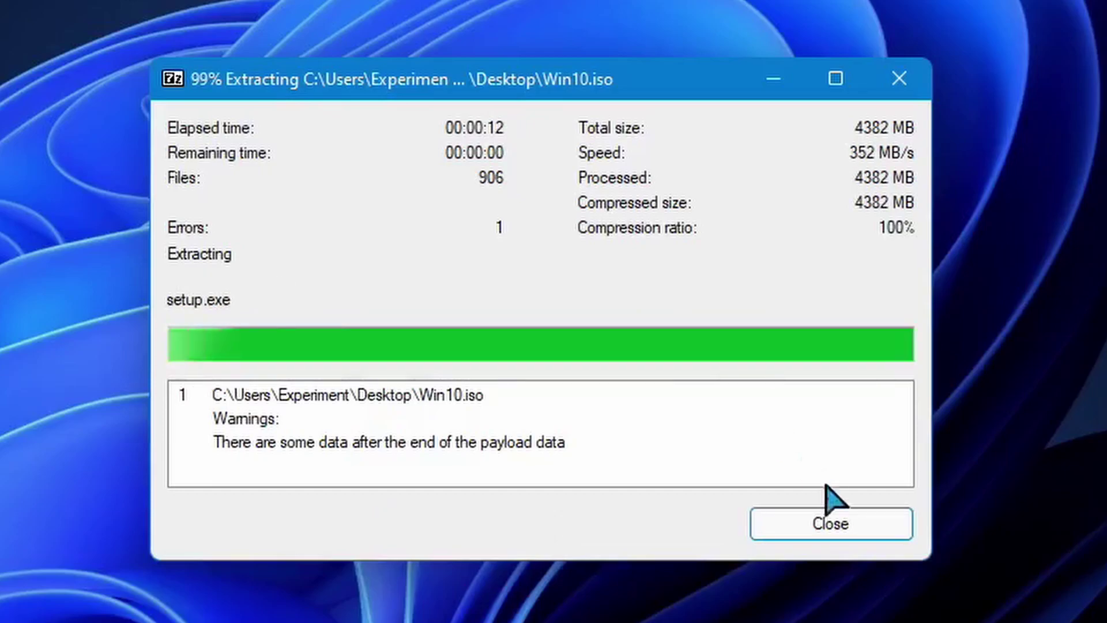
Step: Close the finished extraction dialog and open the sources folder inside the extracted Win10 folder
click(839, 526)
double_click(86, 574)
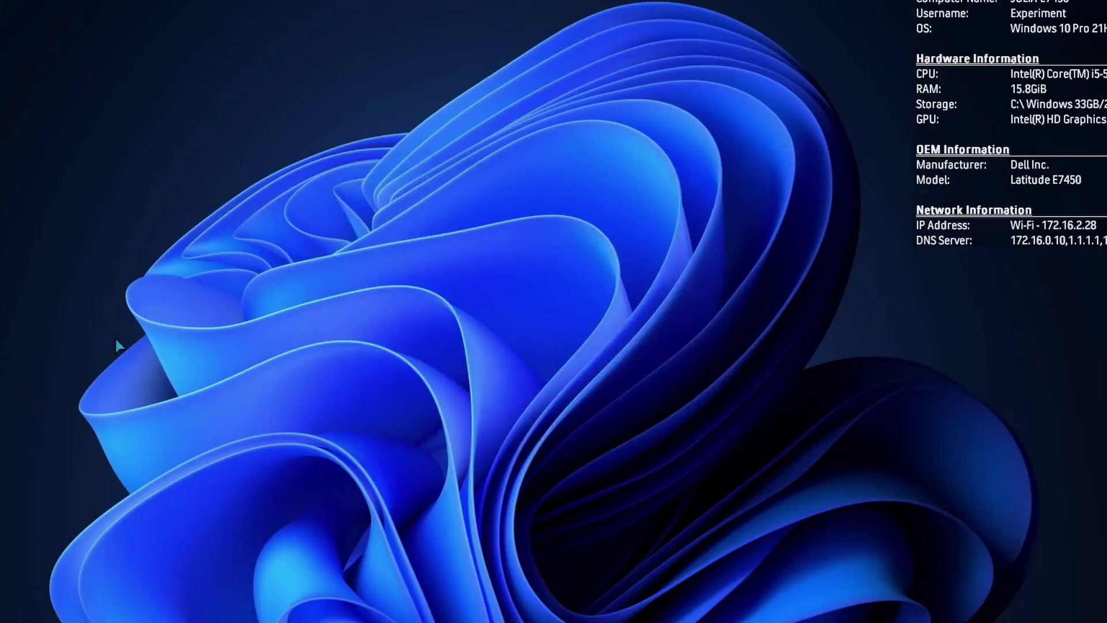
double_click(331, 188)
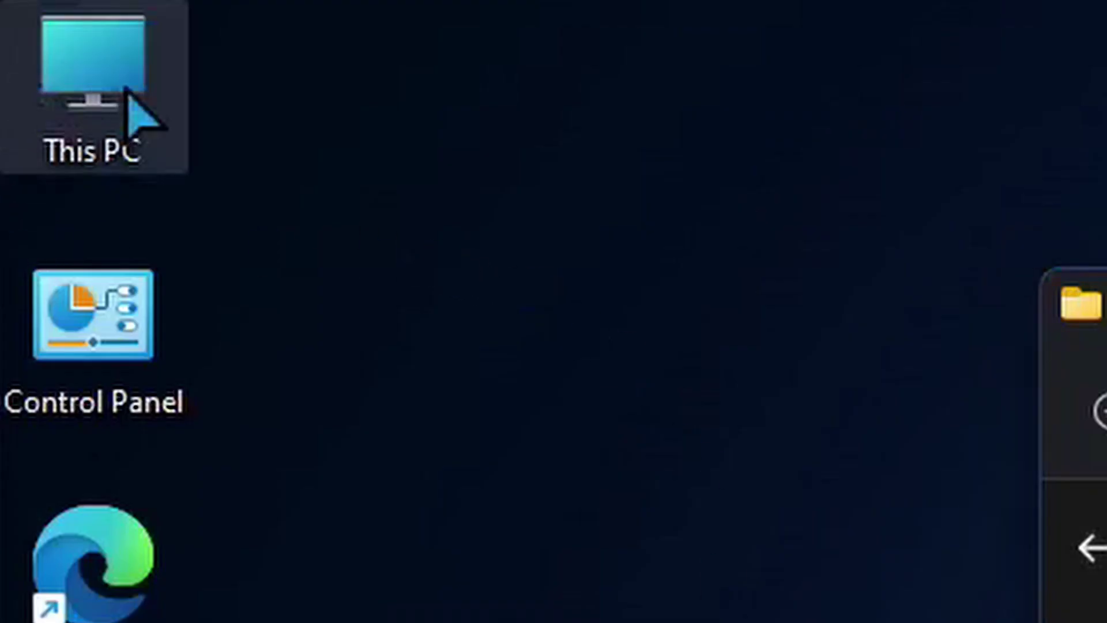
Step: Move setupcompat.dll from the Documents folder into the sources folder of the extracted Win10 files
double_click(130, 101)
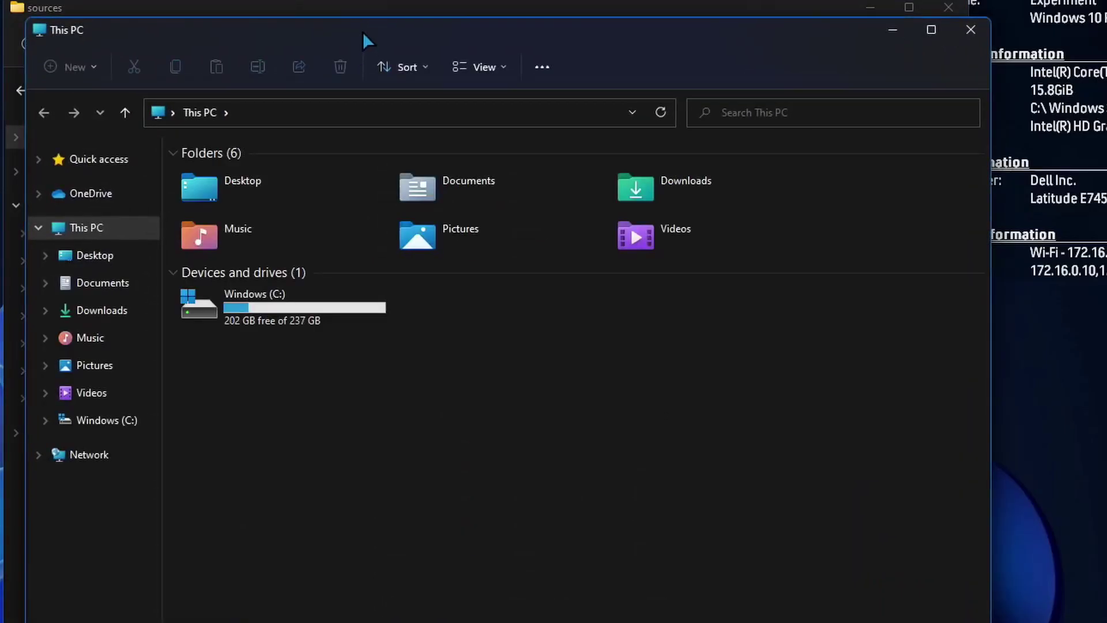
drag(366, 42, 830, 55)
click(562, 301)
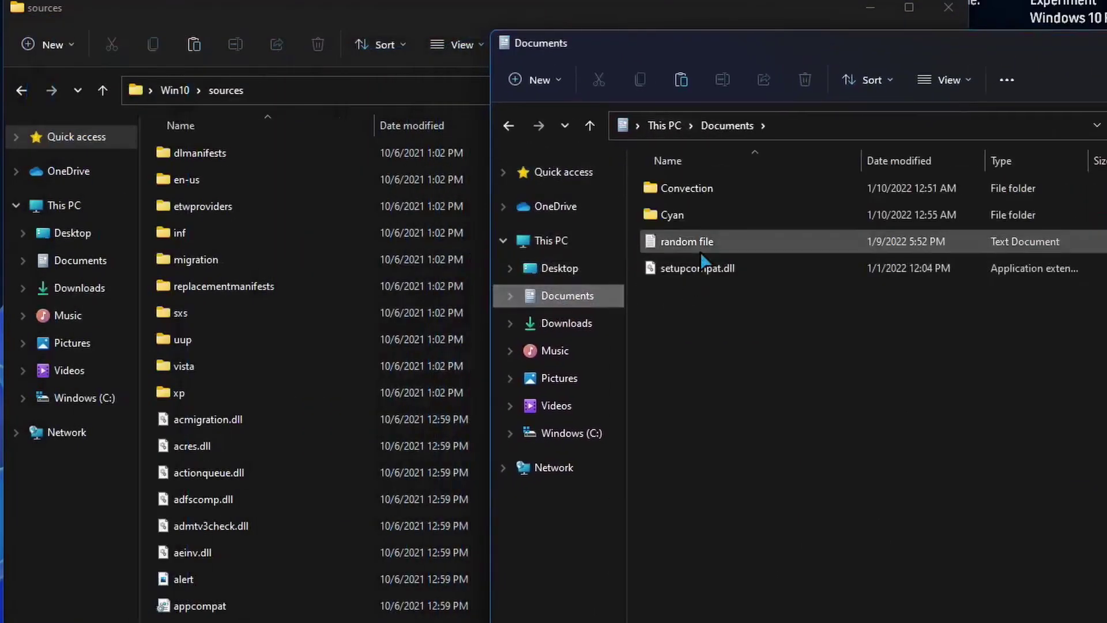
drag(692, 268, 153, 322)
click(372, 231)
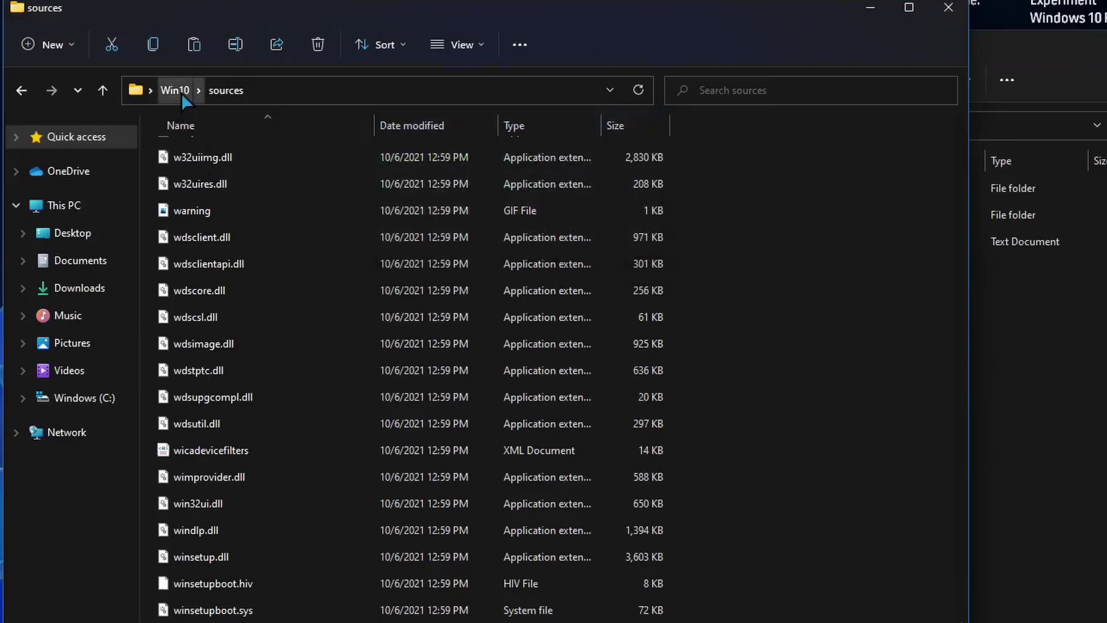
Step: Launch setup from the extracted Win10 folder
click(67, 62)
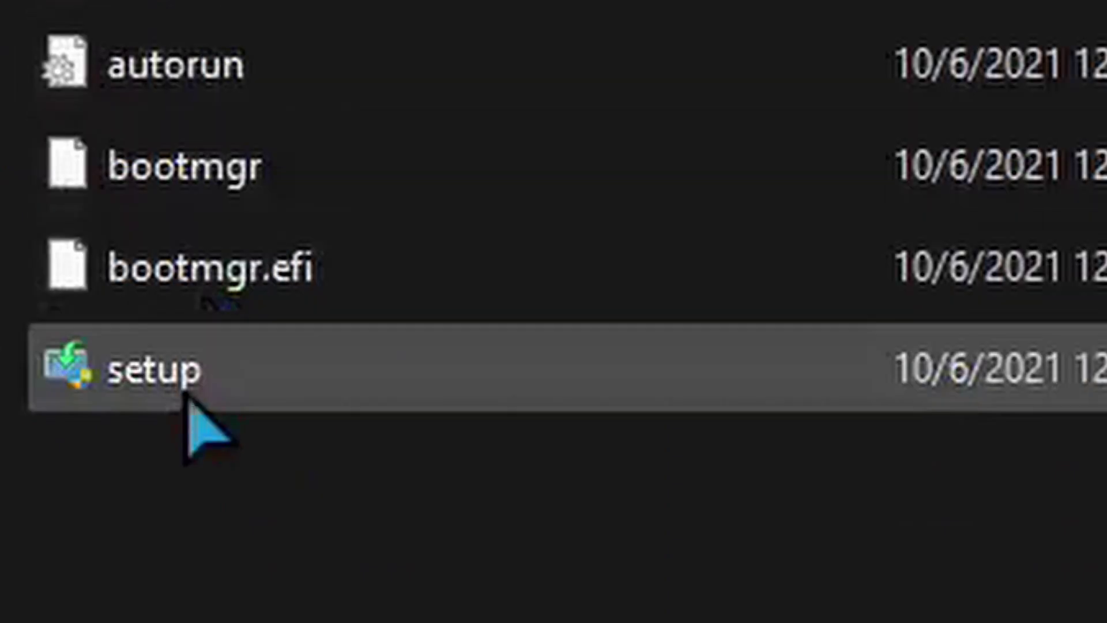
double_click(186, 339)
click(439, 525)
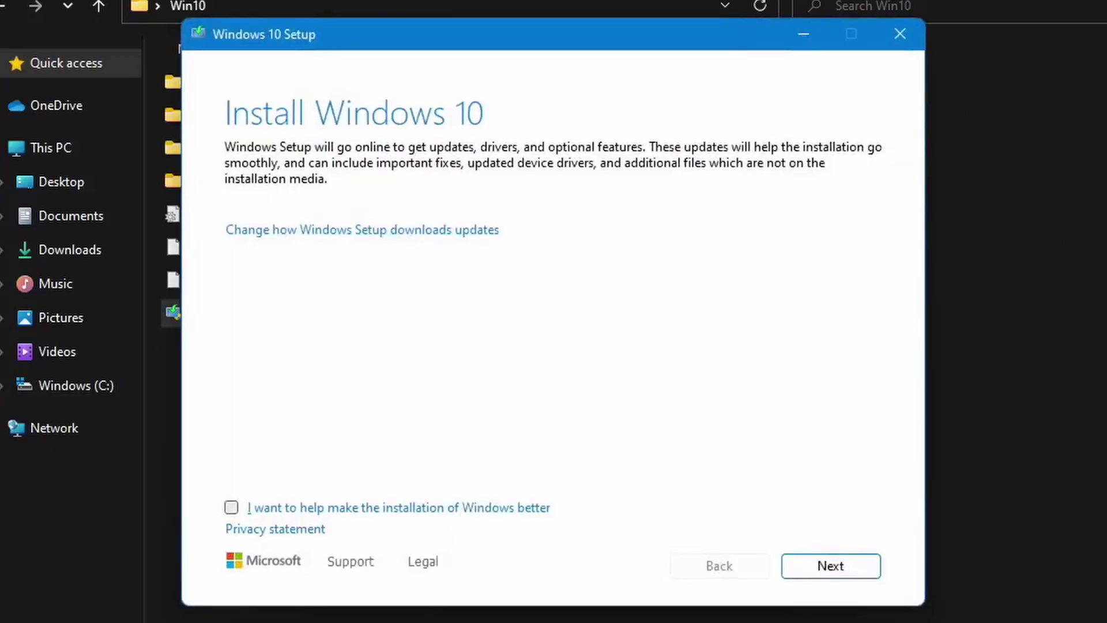
Step: Set Windows Setup's update download option to "Not right now" and accept the license terms
click(322, 231)
click(306, 270)
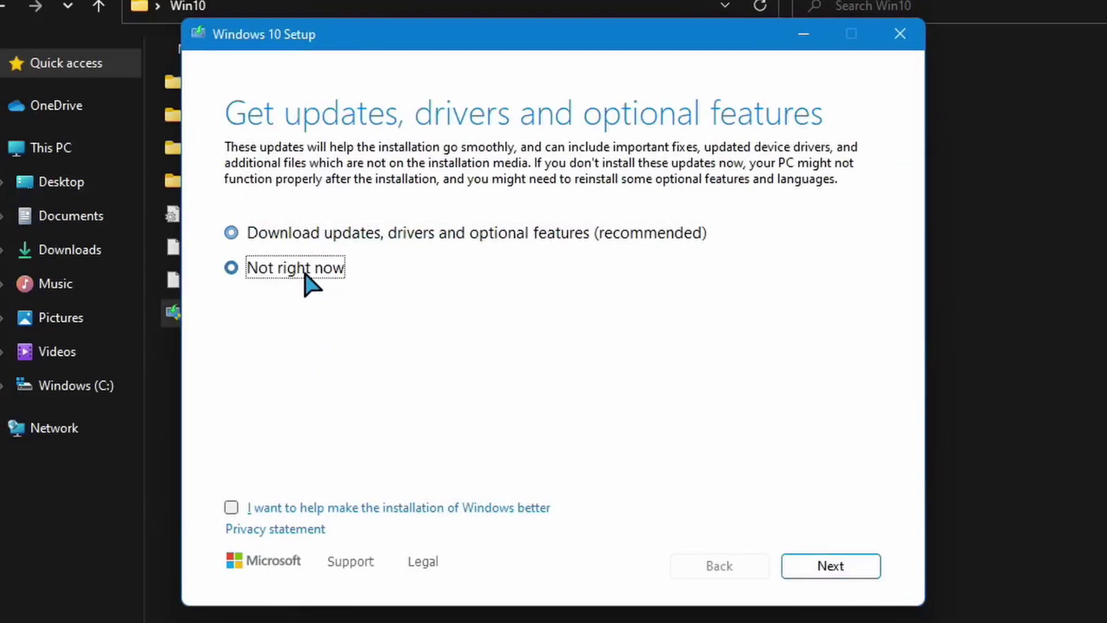
click(804, 565)
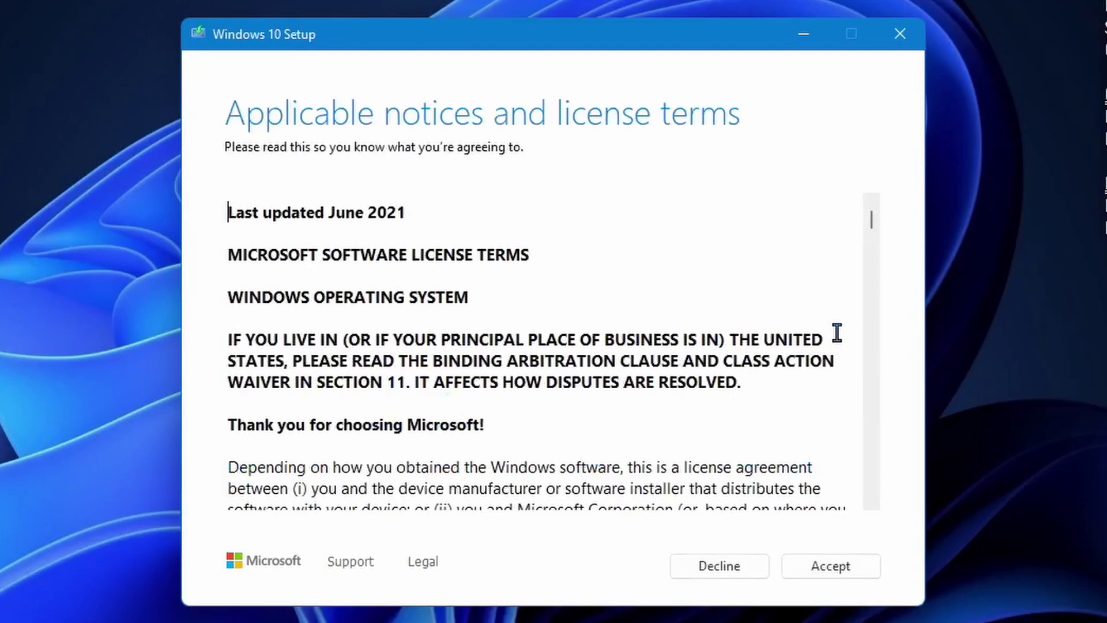
click(852, 559)
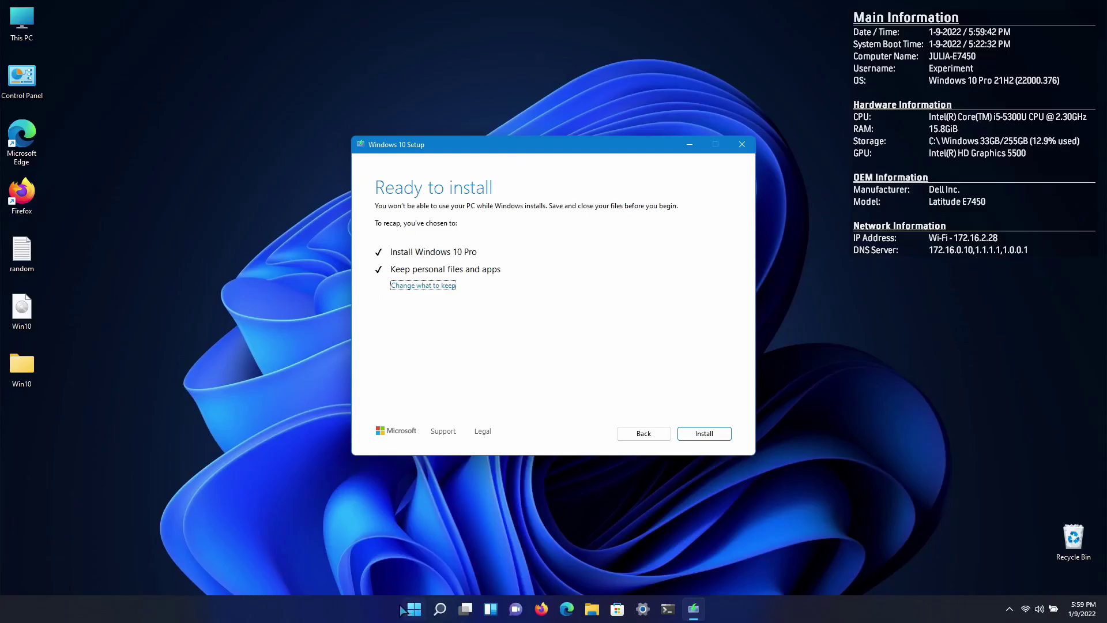
Step: Examine the list of all installed apps before installing Windows 10
click(414, 608)
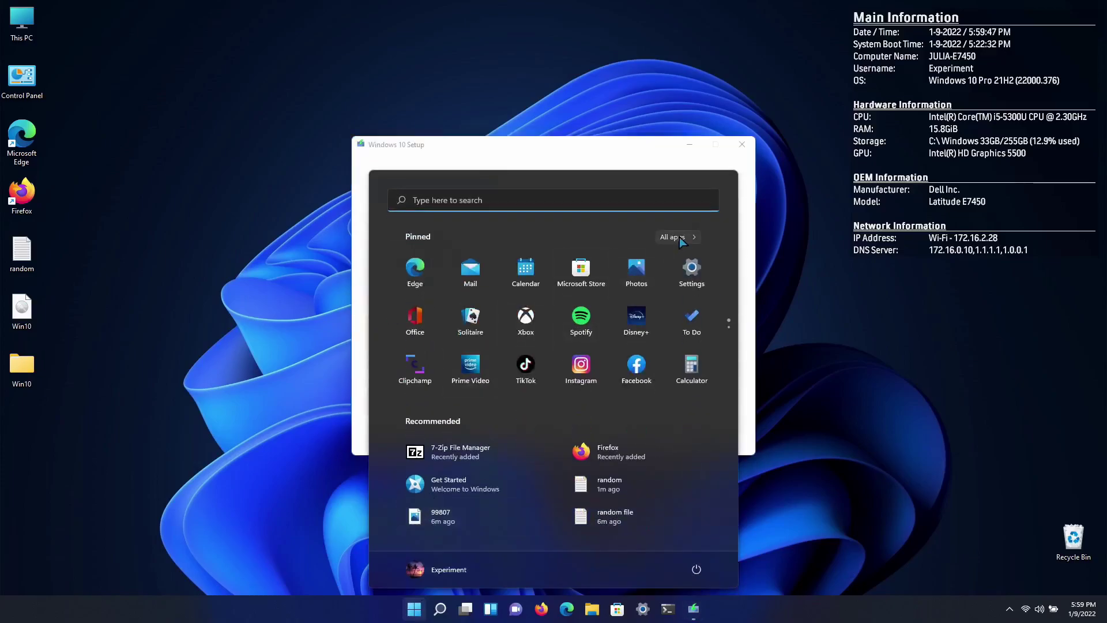
click(675, 237)
scroll(598, 383, down, 10)
scroll(599, 382, down, 5)
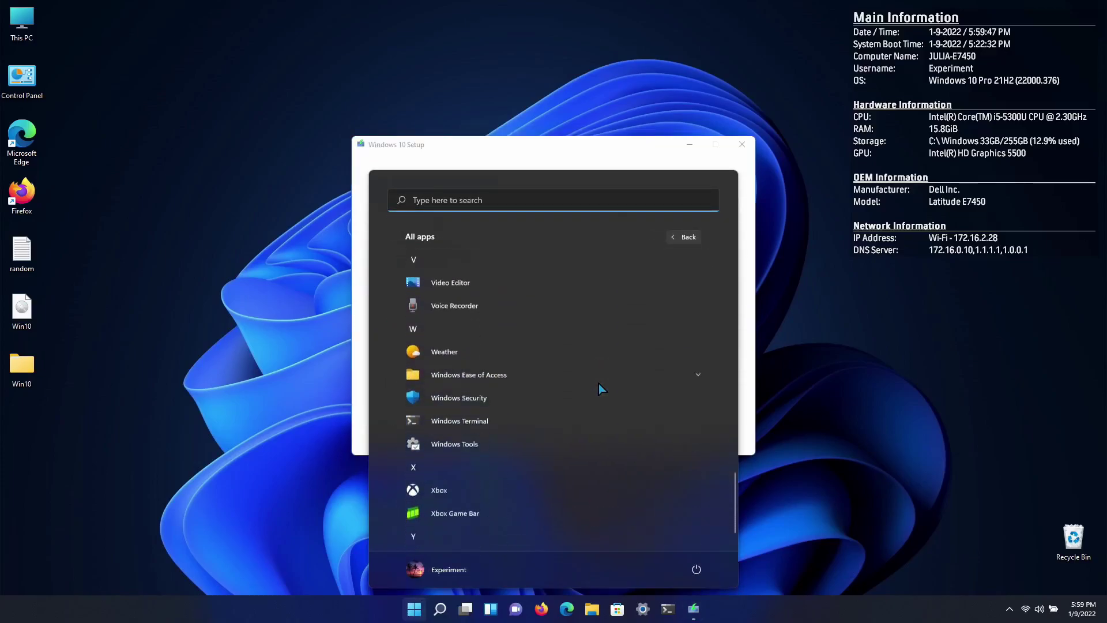
click(414, 611)
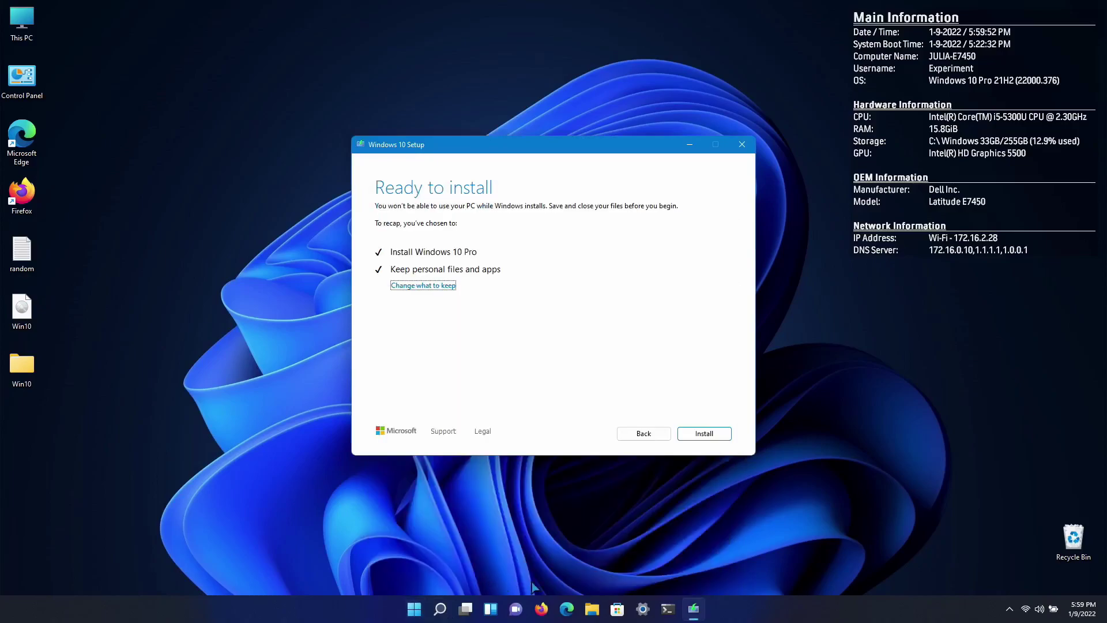
Step: Start installing Windows 10 Pro with personal files and apps kept
click(577, 523)
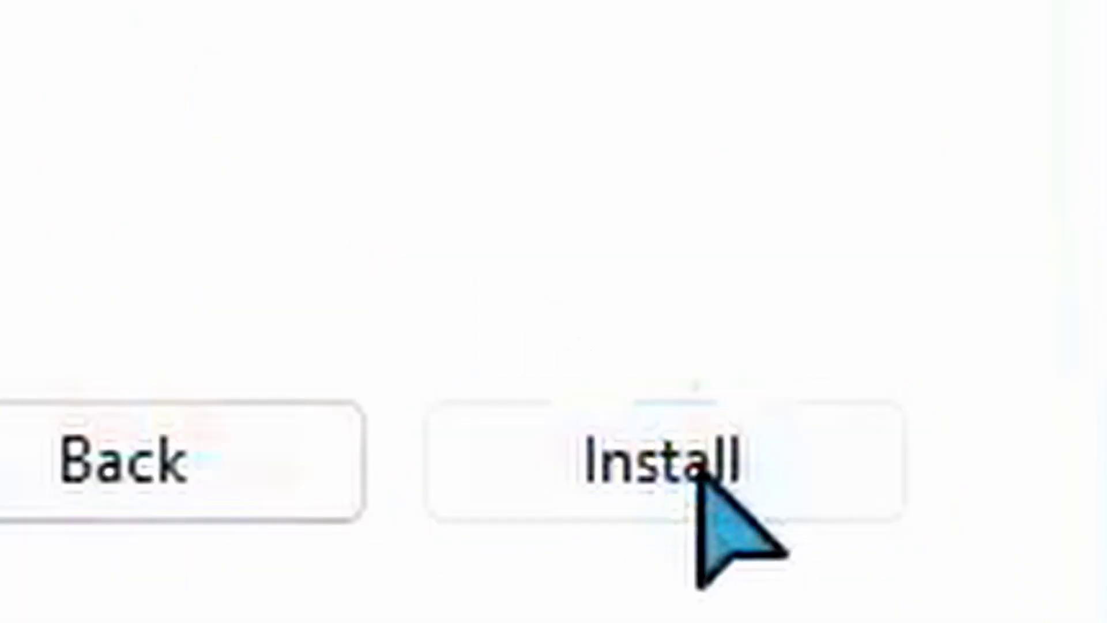
click(698, 474)
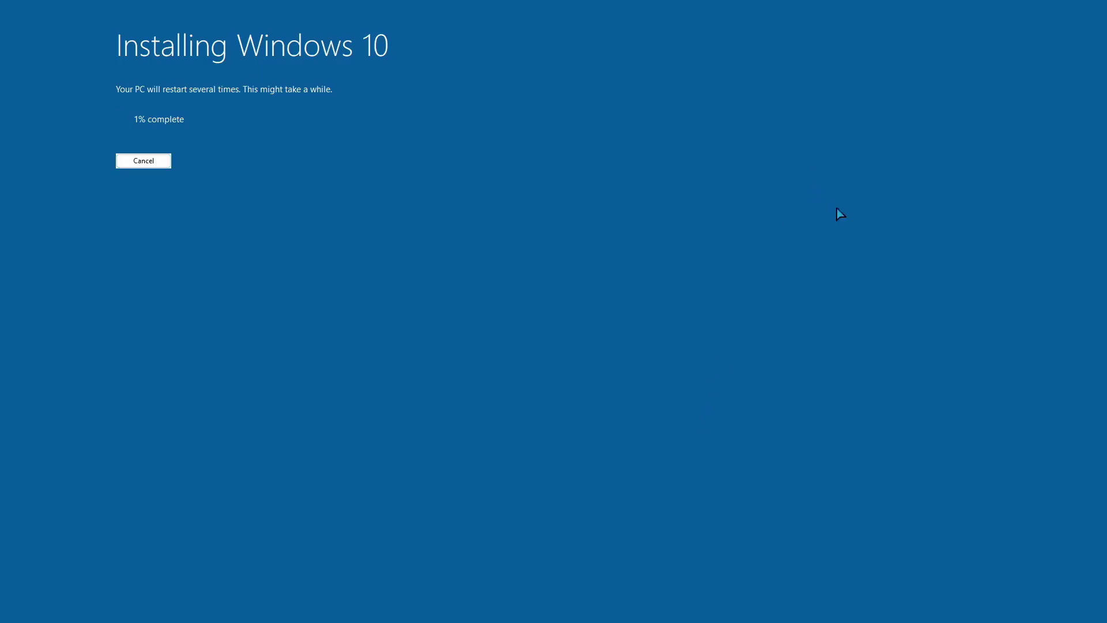
Step: Open File Explorer over the installation screen and check the Desktop, Documents, Downloads, Music, Pictures and Videos folders
key(super)
key(super)
key(super+e)
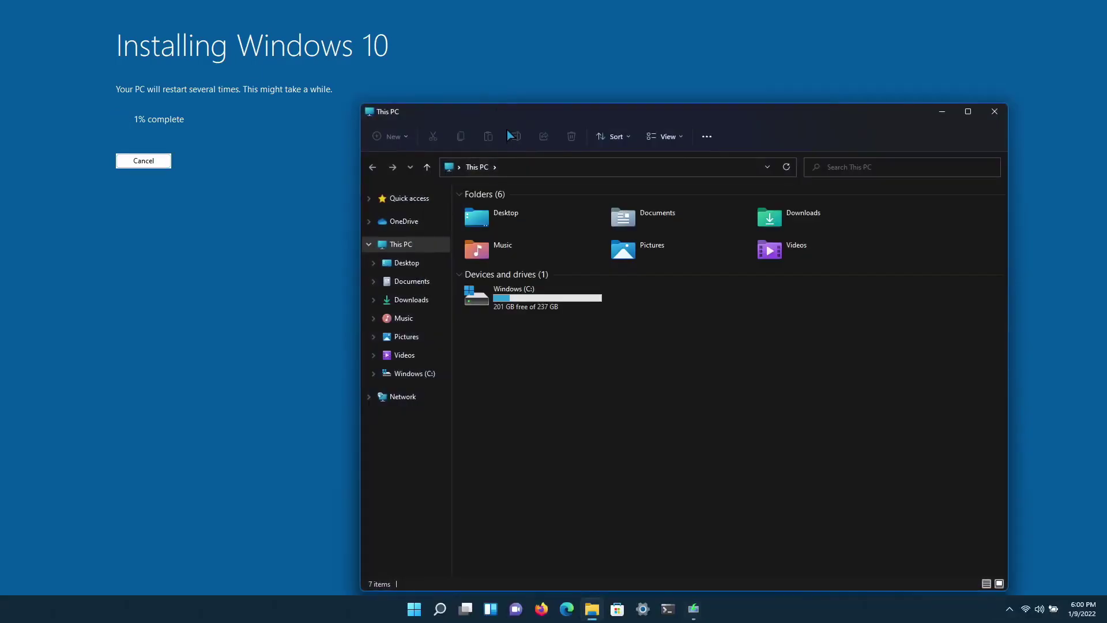
drag(501, 121, 552, 114)
click(460, 261)
click(465, 279)
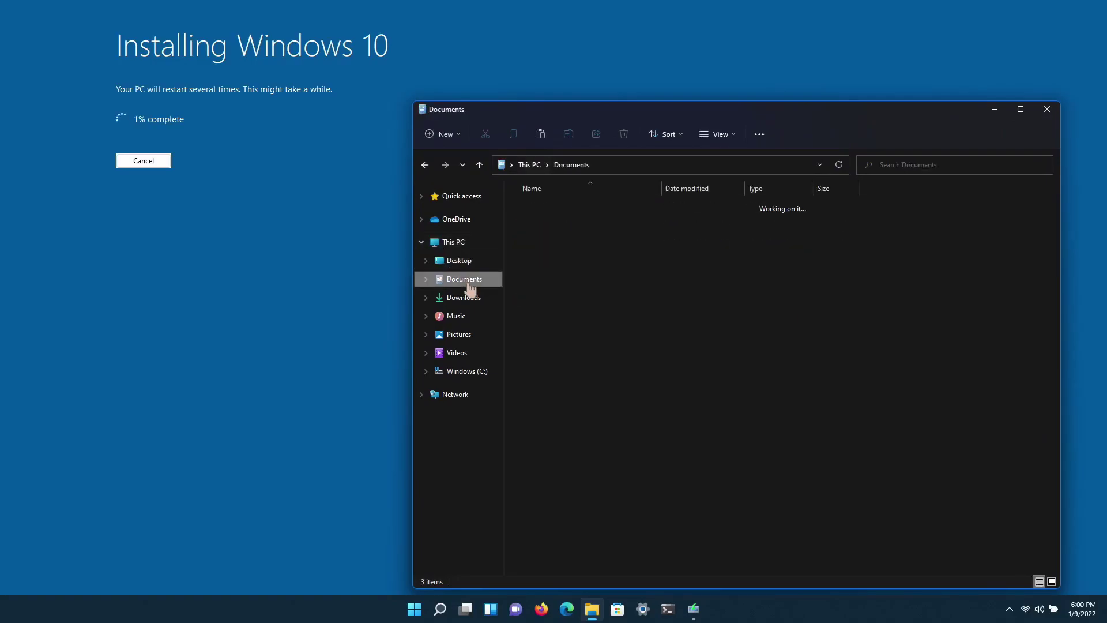
click(465, 298)
click(459, 316)
click(461, 334)
click(456, 353)
Step: Open "random file" from the Documents folder to read its text, and close it
click(464, 279)
click(544, 242)
key(Return)
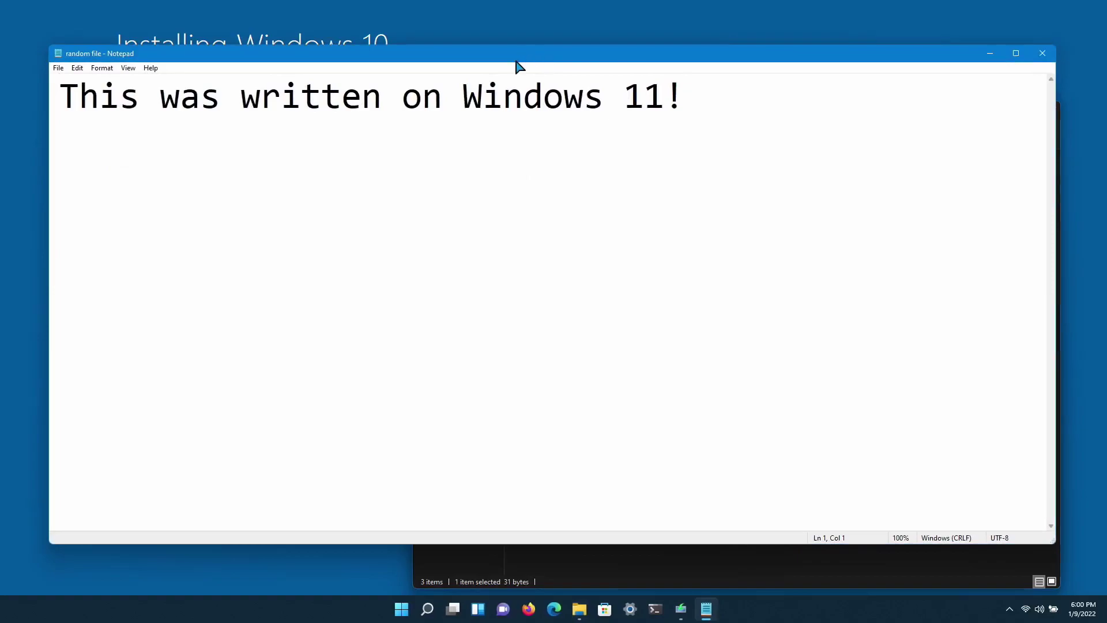
drag(516, 64, 565, 208)
key(alt+F4)
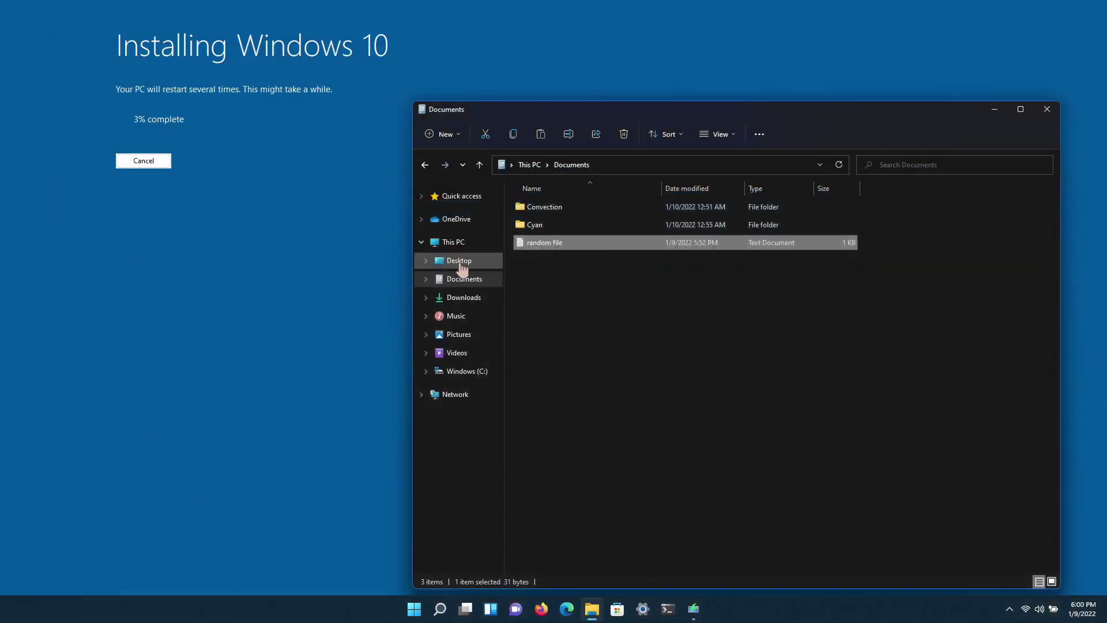
Step: Open the "random" text document from the Desktop folder to read its text, and close it
click(459, 260)
click(544, 242)
key(Return)
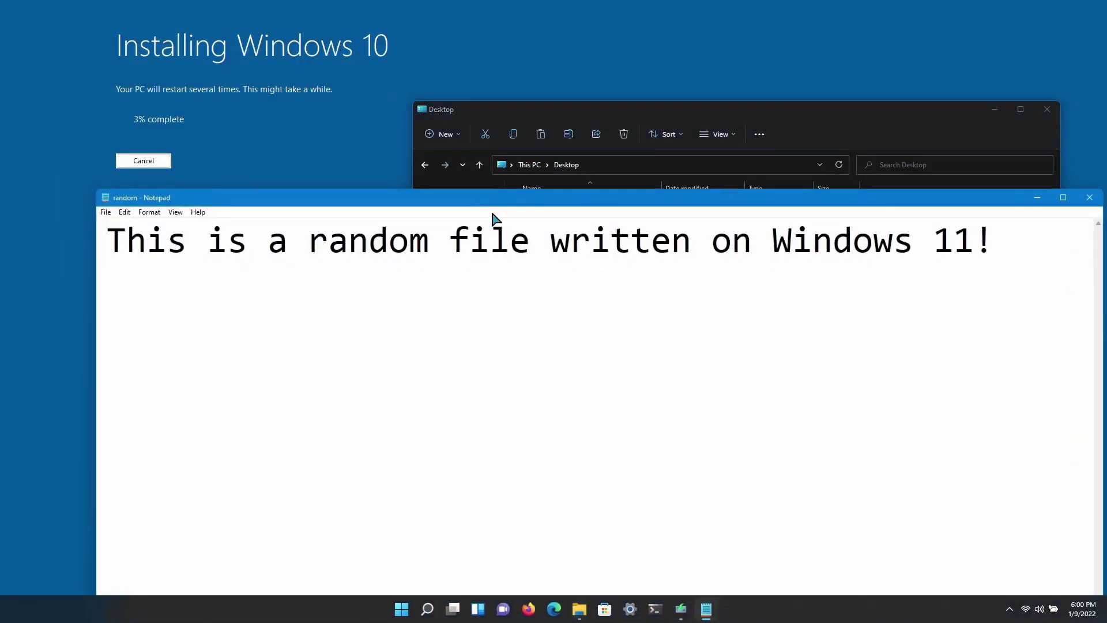
click(1089, 197)
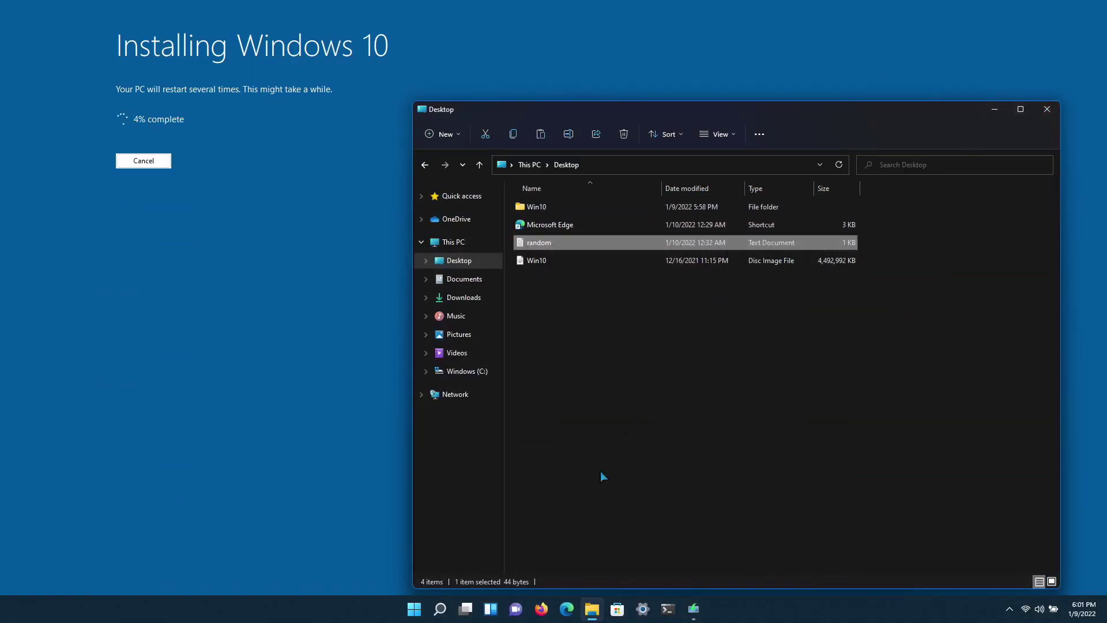
Step: Check whether Start, Search, Task View and Widgets can be opened during the installation
click(414, 609)
click(439, 611)
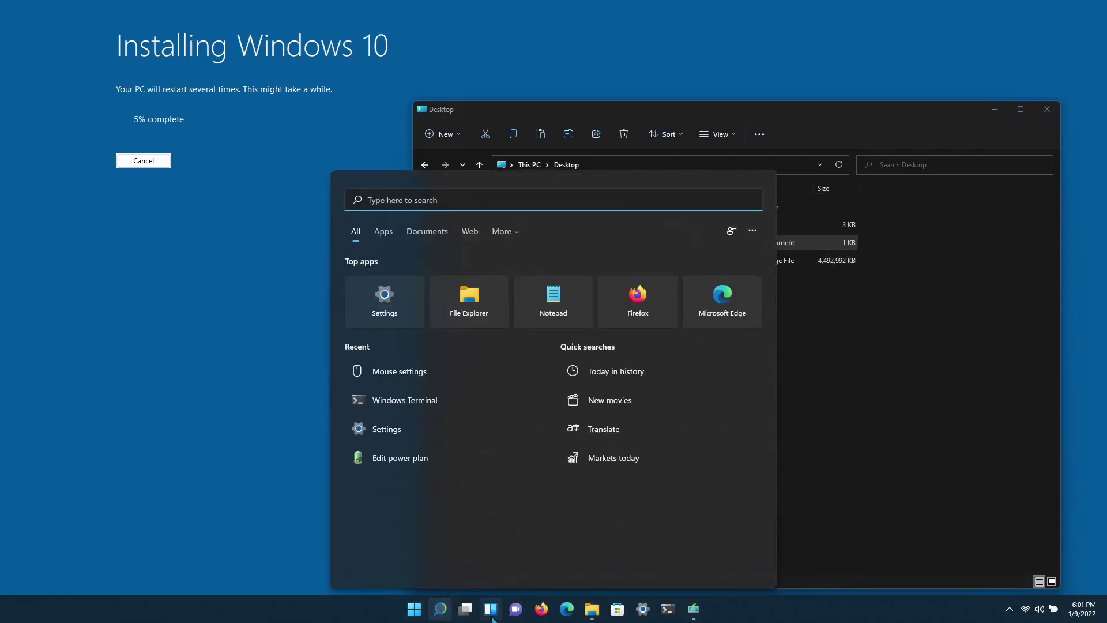
click(466, 614)
click(467, 616)
click(467, 617)
click(466, 616)
click(487, 617)
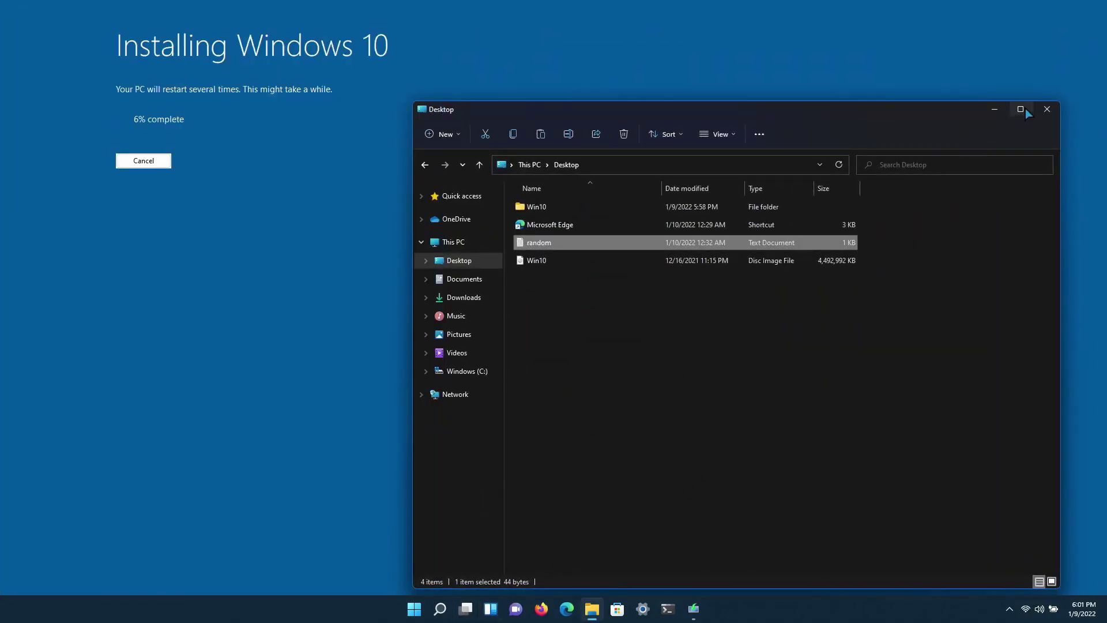
click(623, 249)
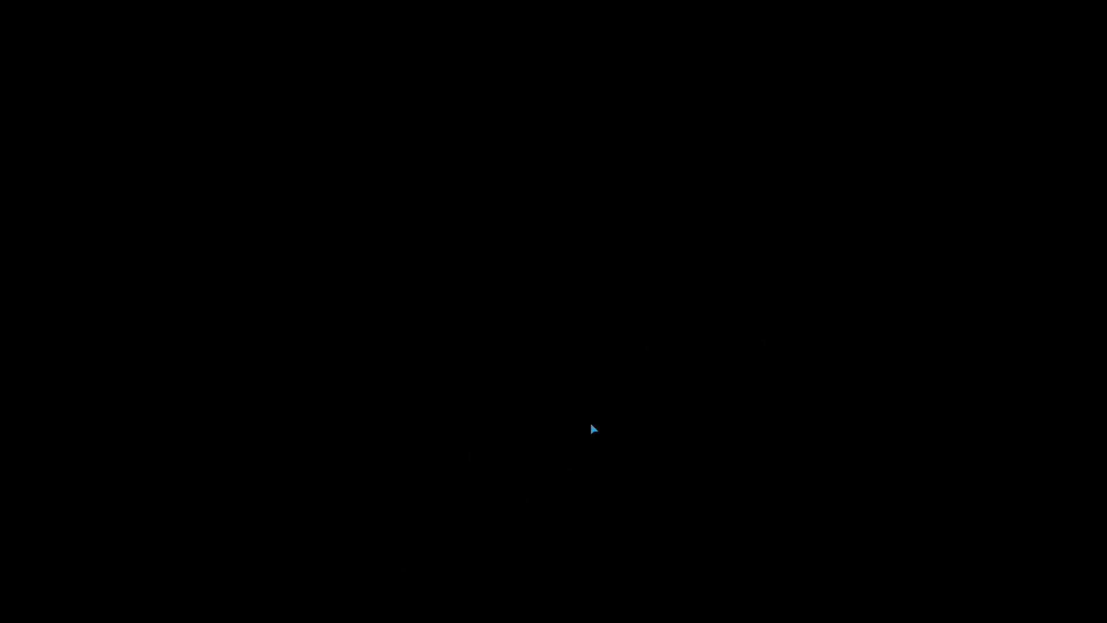
Step: Try to open Task Manager through the security options from the black screen
key(ctrl+alt+Delete)
click(565, 320)
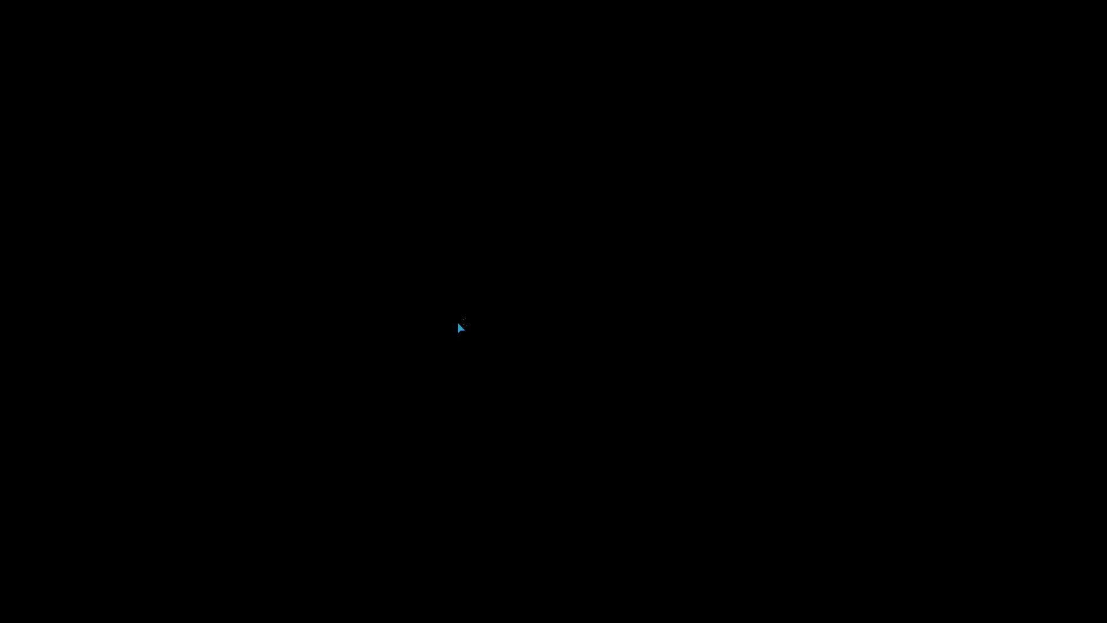
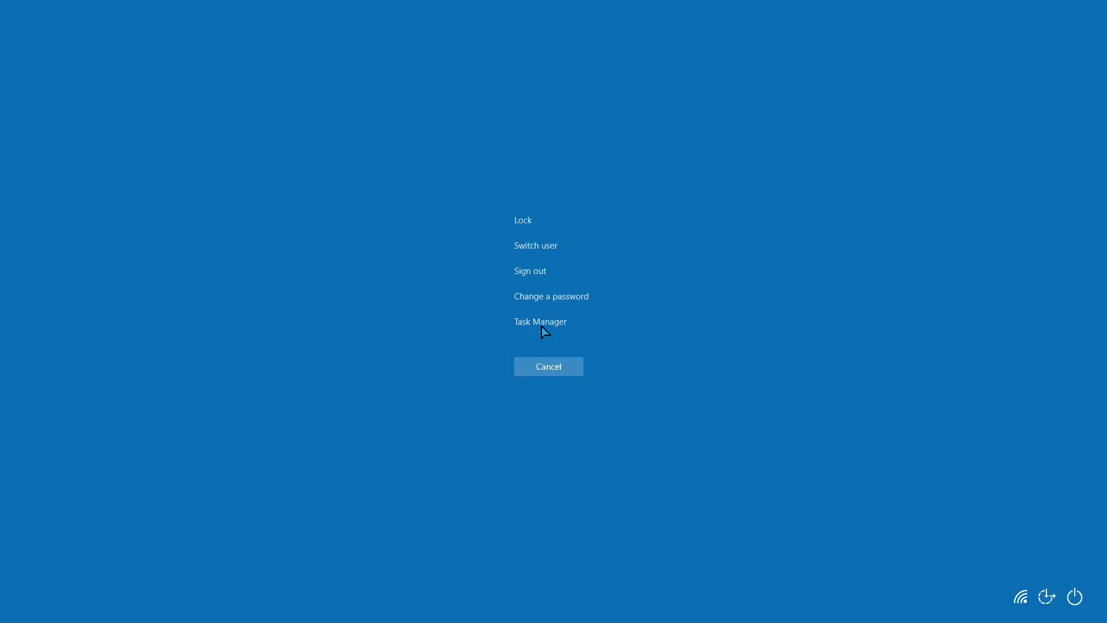
Step: Sign out of the current Windows session and sign back in
click(521, 271)
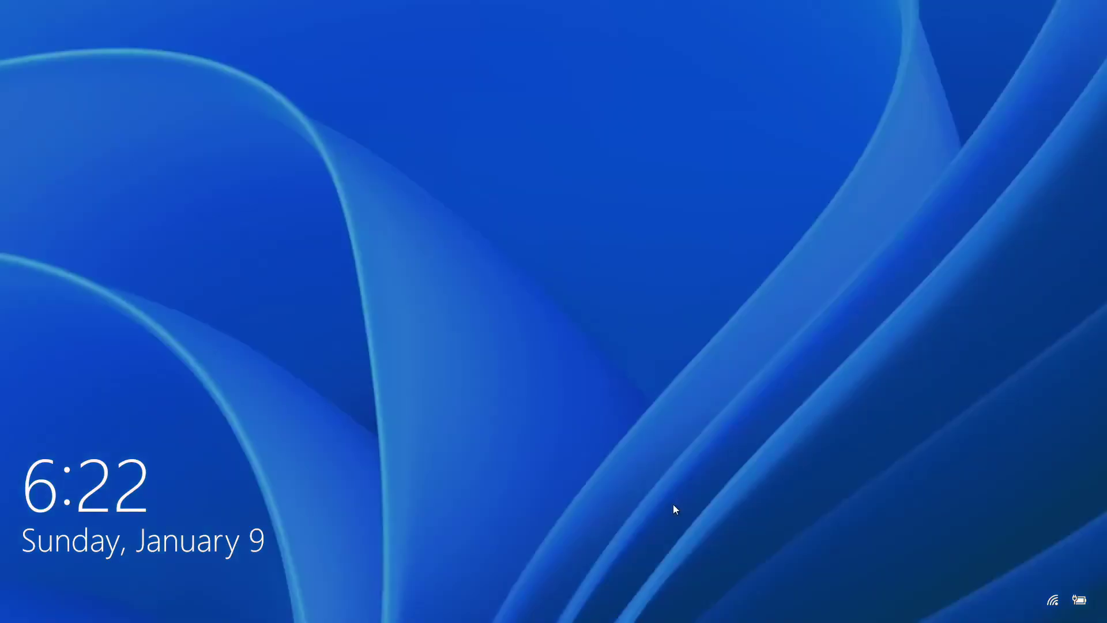
click(680, 494)
click(568, 355)
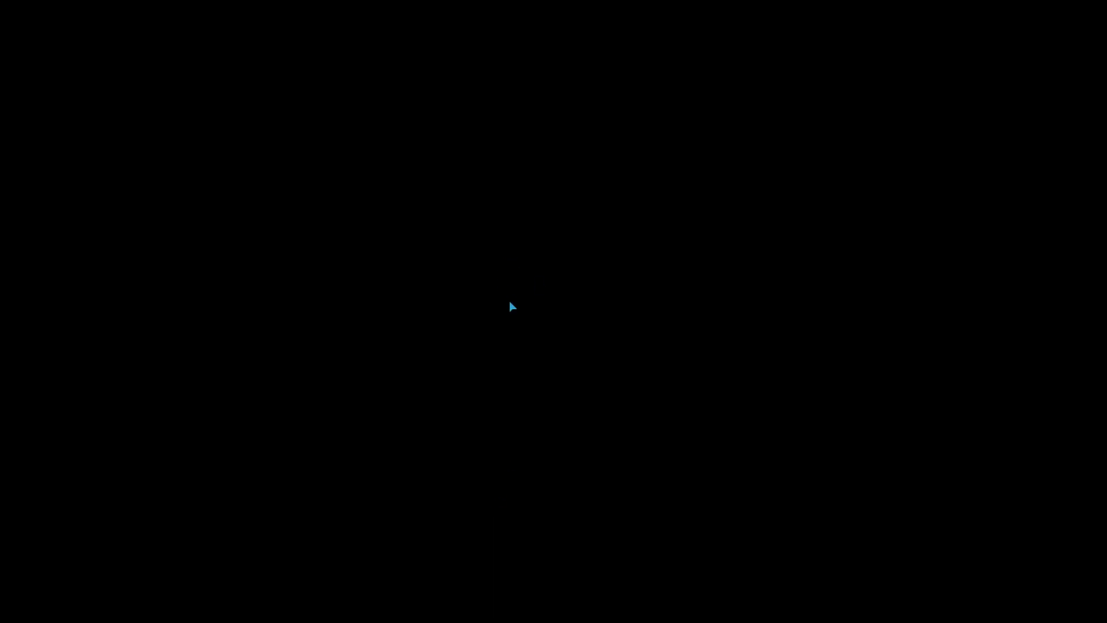
Step: Open Task Manager from the security options and look through all running processes
key(ctrl+alt+Delete)
click(522, 324)
click(433, 242)
scroll(491, 302, down, 20)
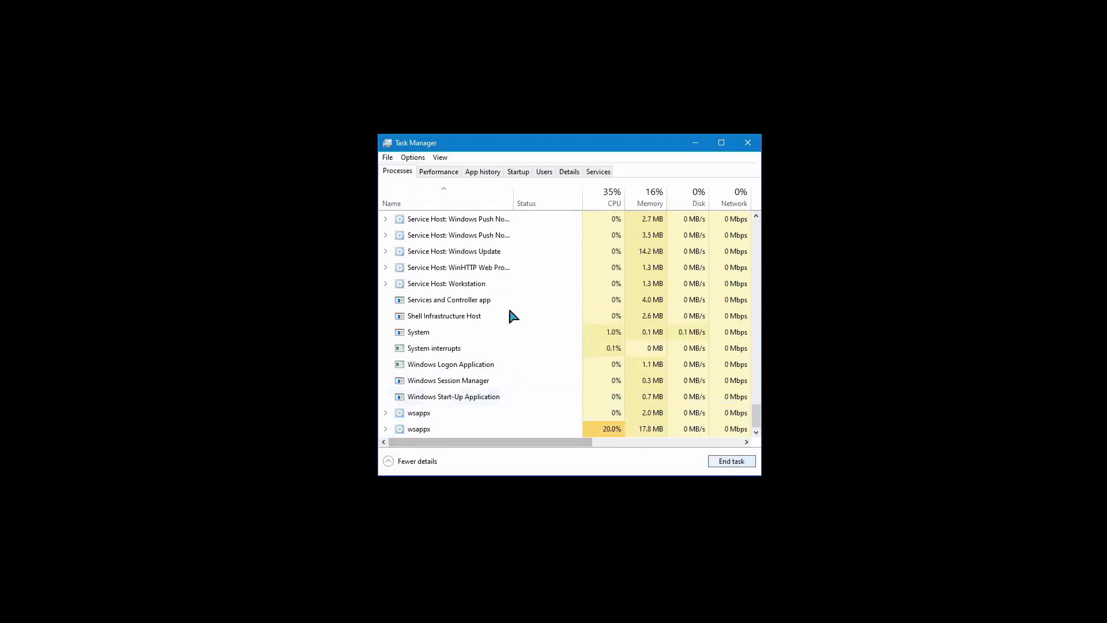
Step: Examine Task Manager's performance data and the detailed list of running executables
click(439, 171)
click(569, 171)
scroll(484, 346, down, 20)
click(527, 402)
scroll(527, 405, up, 20)
click(473, 303)
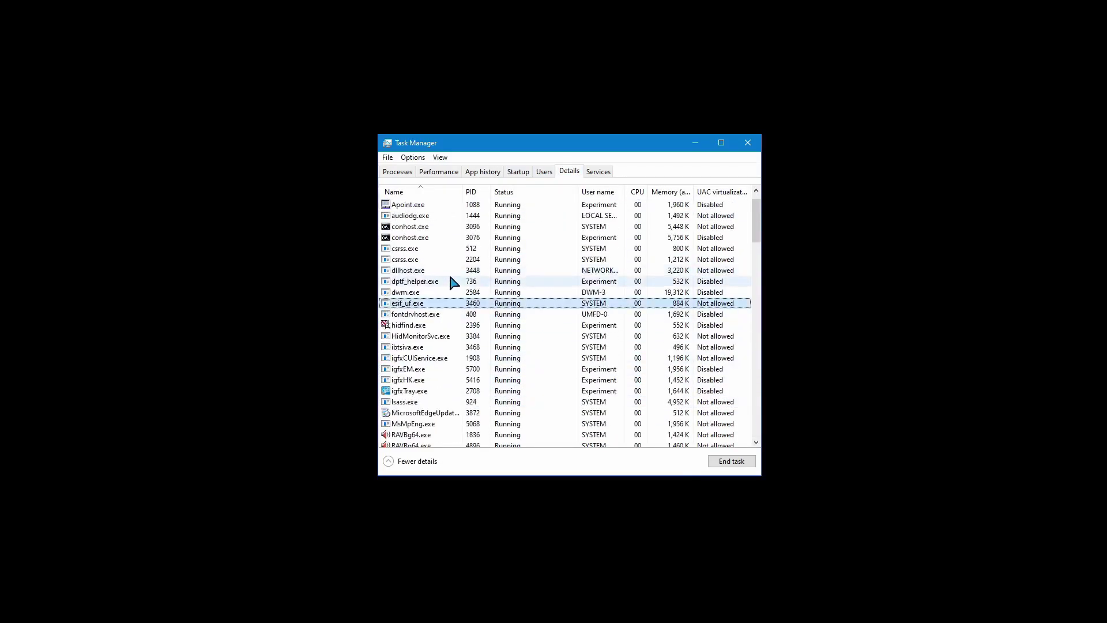
scroll(446, 287, down, 1)
Step: Run explorer as a new task, and end its process in the detailed list
click(388, 157)
click(415, 169)
text(explorer)
key(Return)
click(427, 281)
click(731, 460)
click(570, 335)
Step: Relaunch explorer through a new task and end that process once more
click(388, 157)
click(404, 168)
text(explorer)
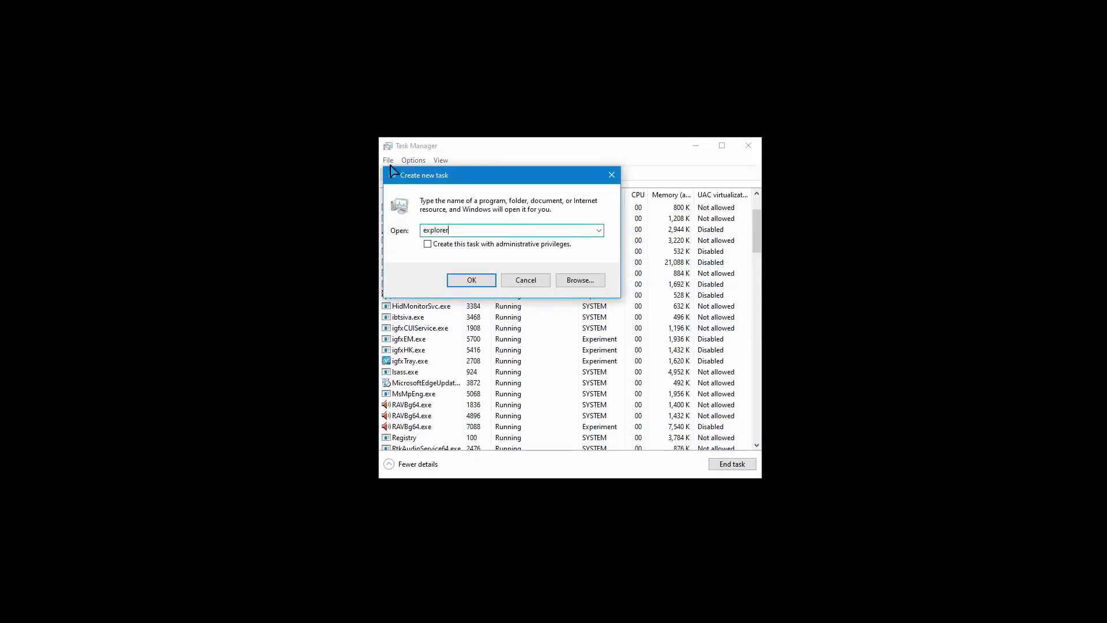
key(Return)
click(421, 285)
key(Delete)
click(545, 334)
Step: Try to end the last wsappx process in the process list, cancelling at the confirmation
click(398, 174)
drag(756, 226, 639, 446)
click(639, 432)
click(732, 463)
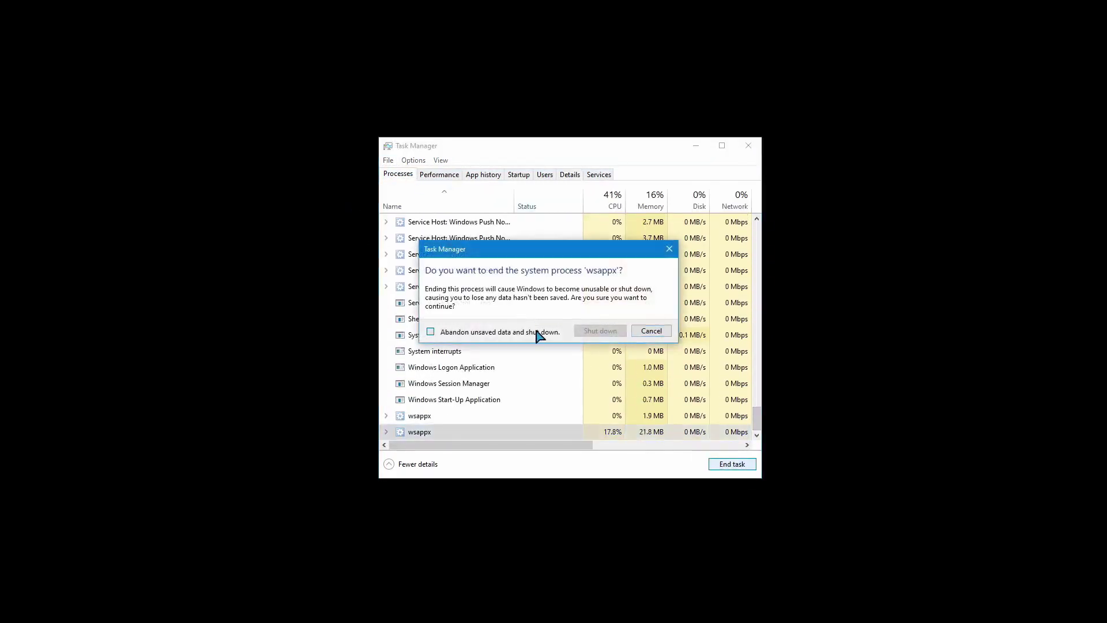
key(Escape)
Step: Run explorer as a new task again and look through the background processes
drag(757, 407, 768, 178)
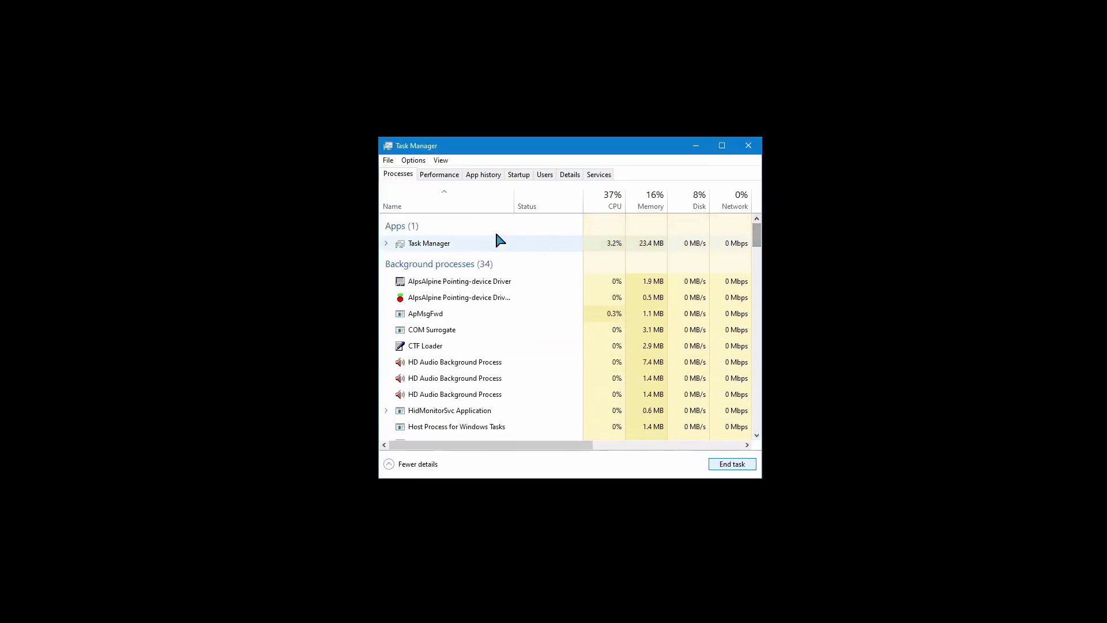
click(394, 161)
click(410, 172)
text(explorer)
key(Return)
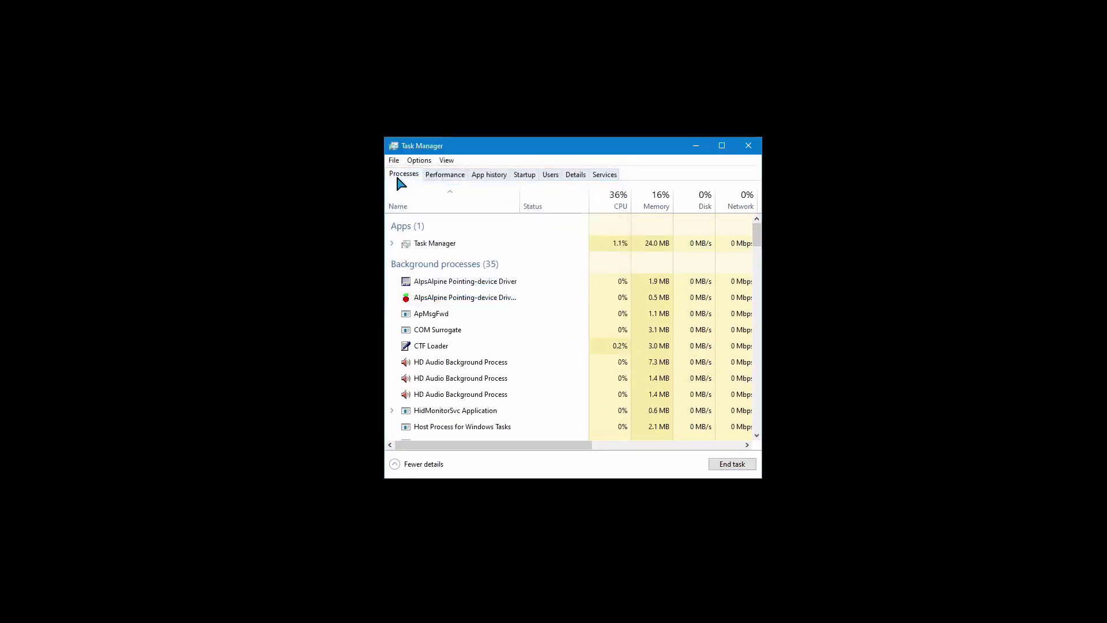
scroll(504, 324, down, 10)
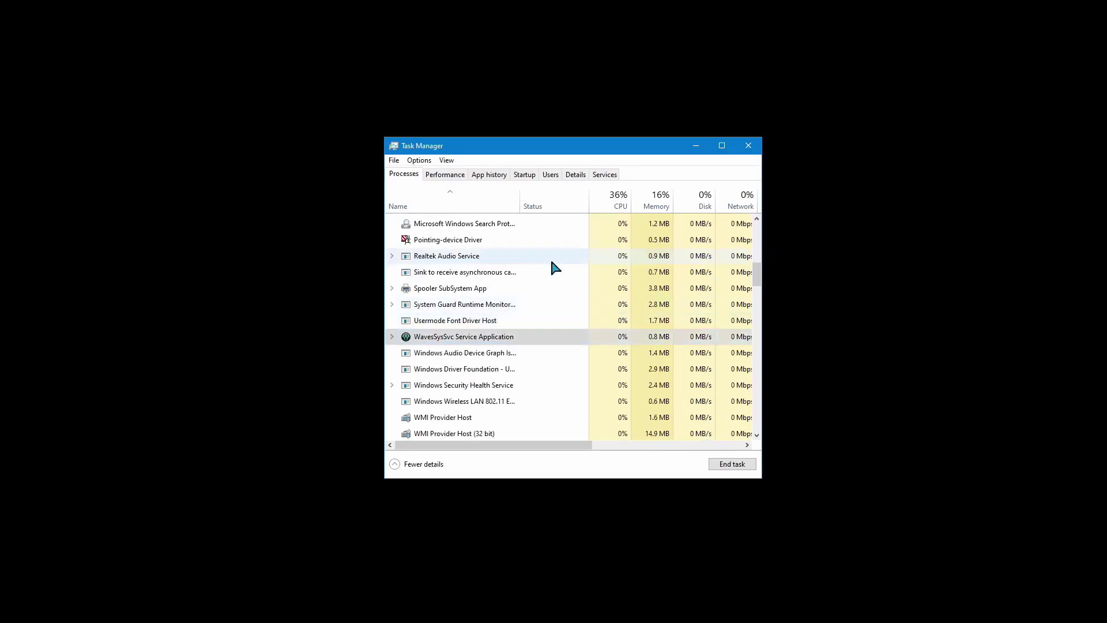
Step: Look through the processes and performance figures, and try to end a process in the detailed list
drag(756, 273, 760, 234)
key(ctrl+Tab)
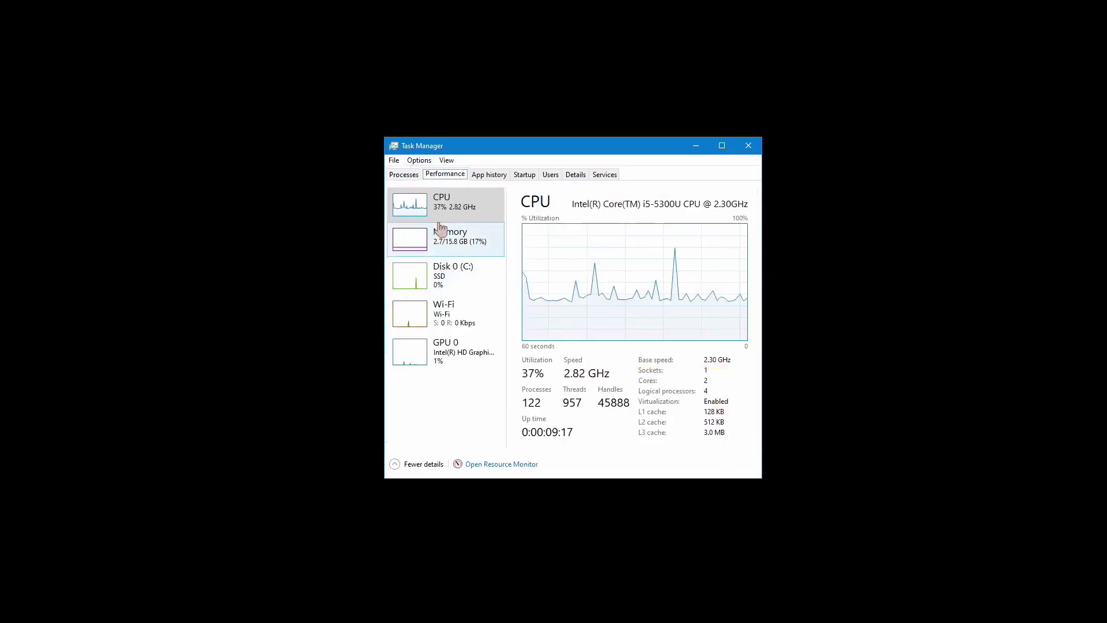
key(ctrl+Tab)
key(ctrl+Tab)
click(575, 175)
click(731, 465)
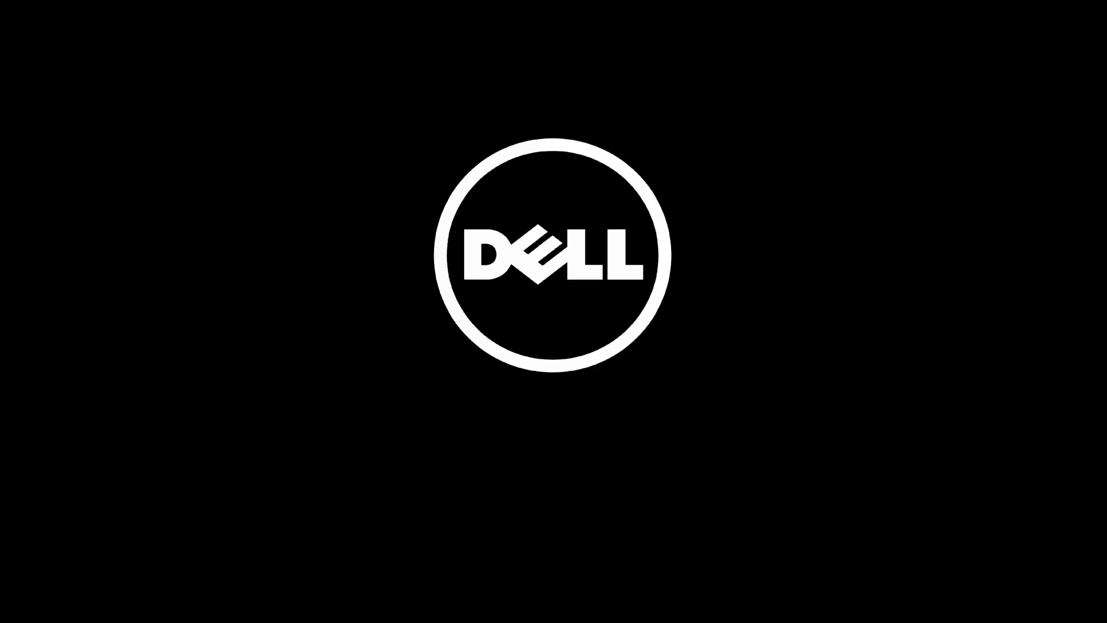
Step: Open the boot menu during startup and boot the laptop from the Windows installation USB drive
key(F12)
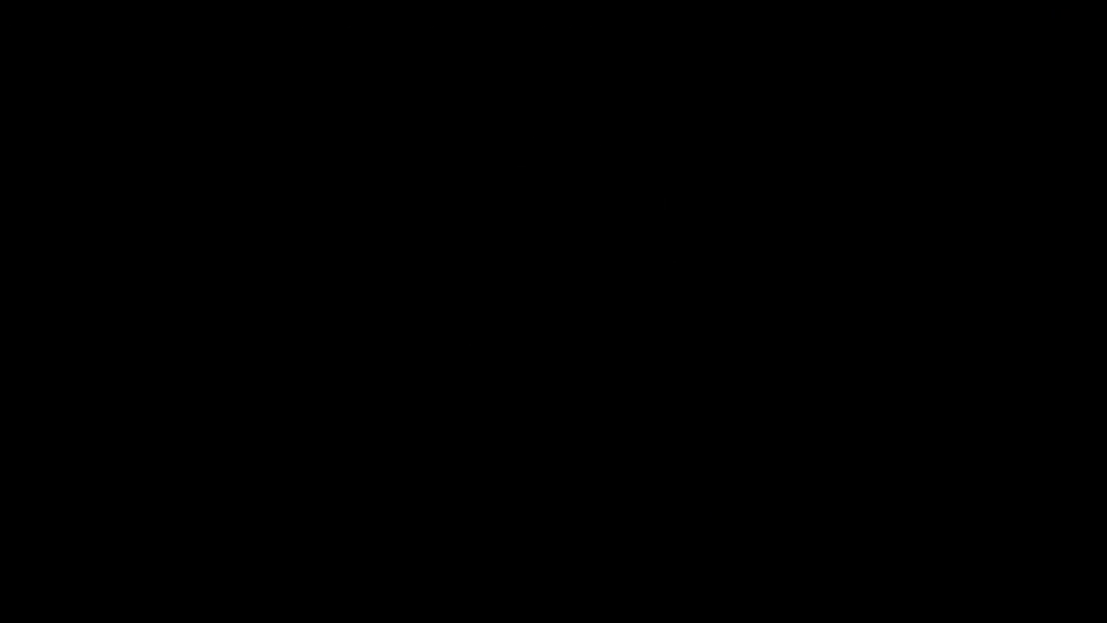
key(Down)
key(Down)
key(Down)
key(Down)
key(Down)
key(Down)
key(Down)
key(Return)
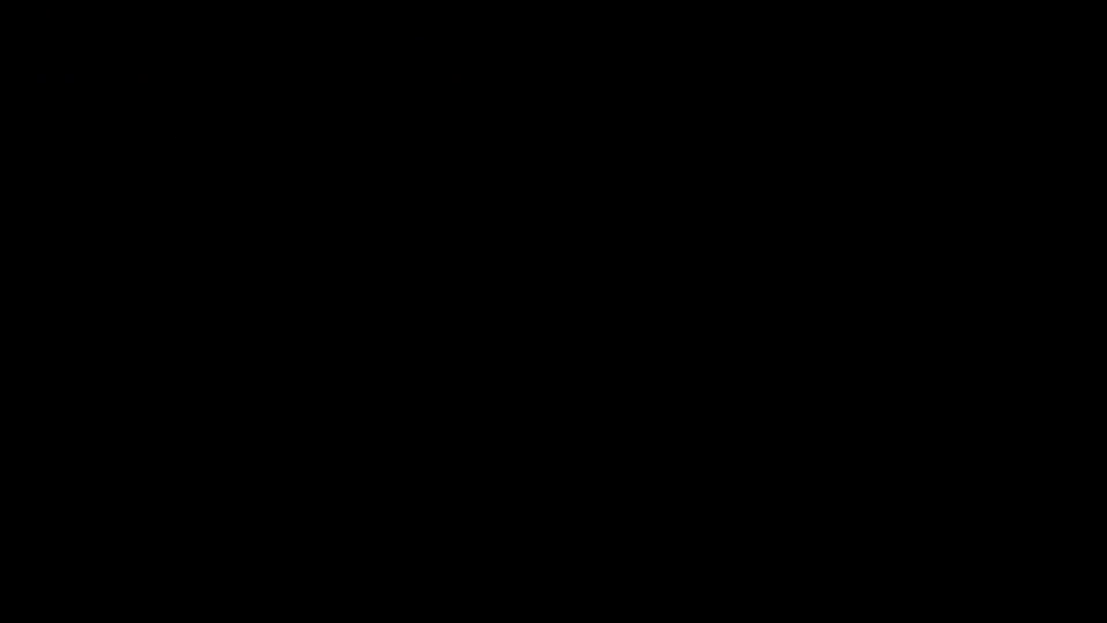
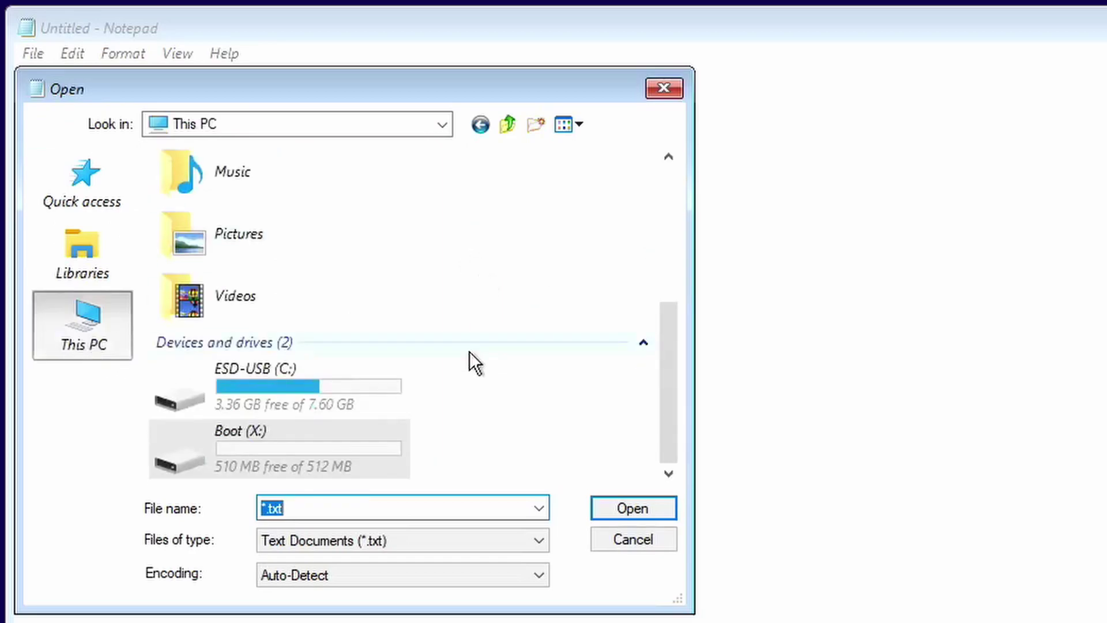
Step: Check which drives Notepad's Open dialog lists under This PC, and close the dialog and Notepad
scroll(361, 404, up, 5)
scroll(408, 390, down, 5)
click(663, 87)
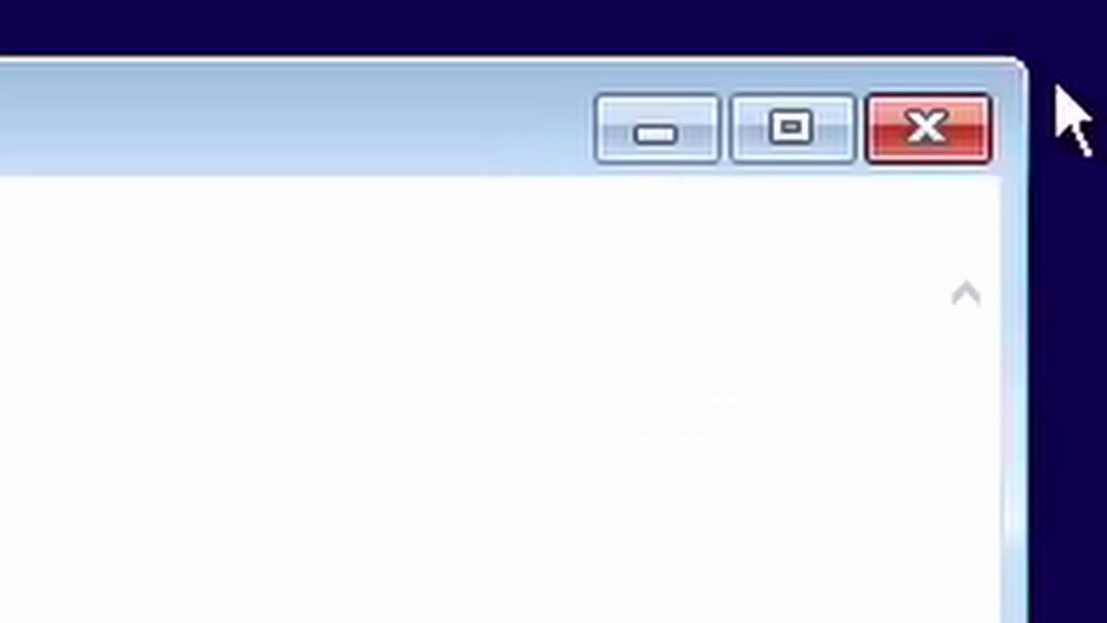
click(928, 128)
Step: Start diskpart in the command prompt and list the disks
text(diskpart)
key(Return)
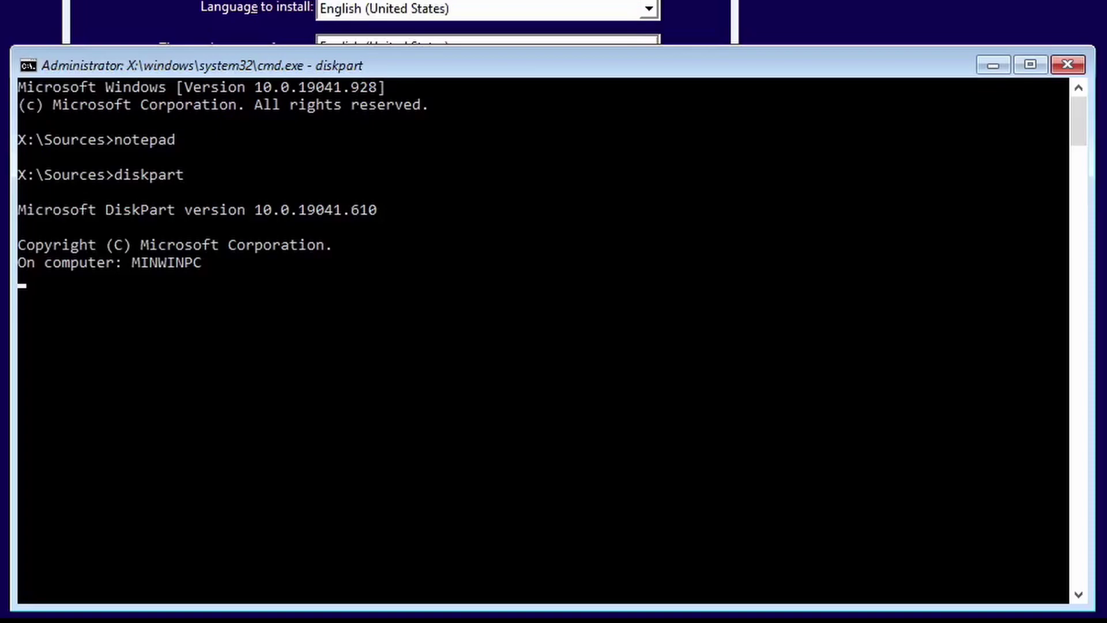
text(list disk)
key(Return)
Step: Select disk 0 in DiskPart and list its partitions
text(sel)
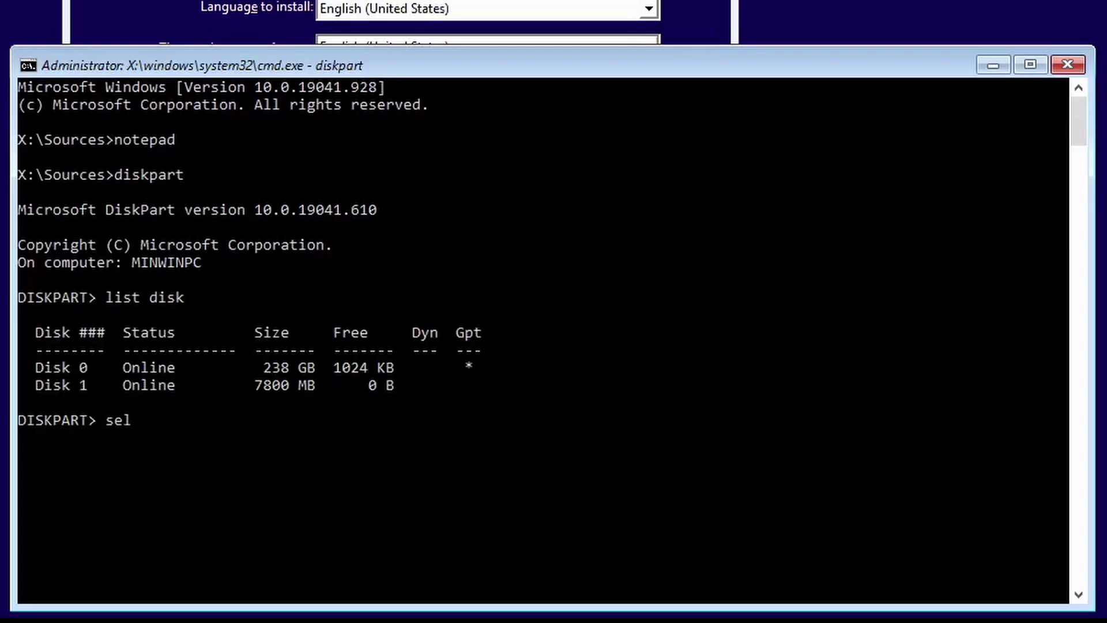
text(ect disk 0)
key(Return)
text(list partition)
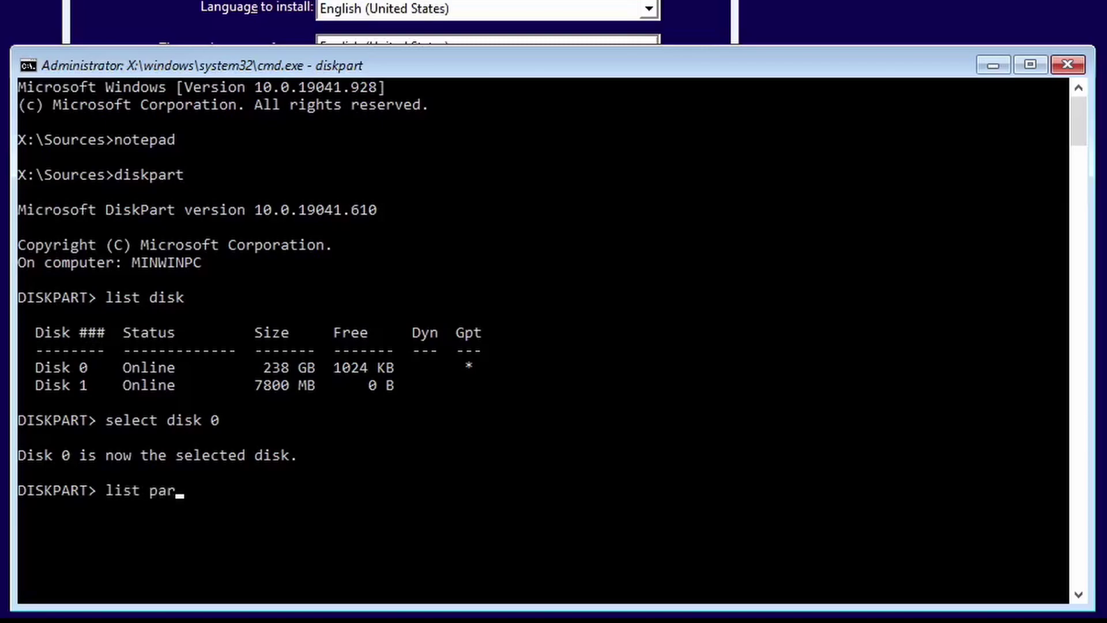
key(Return)
Step: Assign a drive letter to partition 3 of the selected disk, and exit DiskPart
text(select partition)
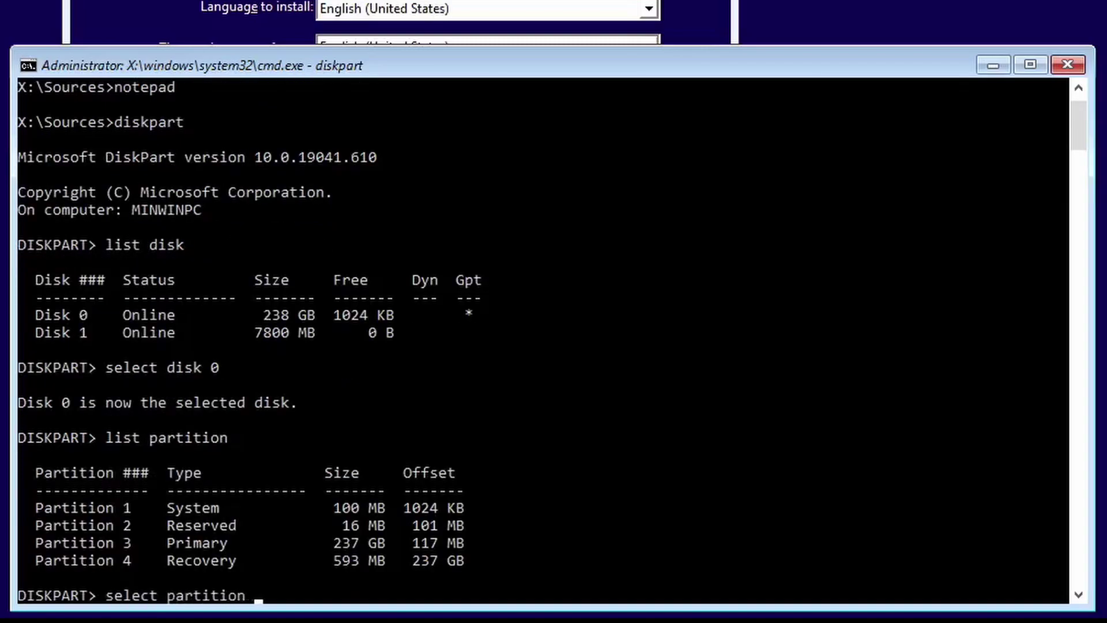
text( 3)
key(Return)
text(assign)
key(Return)
text(exit)
key(Return)
Step: Run notepad and check This PC in its Open dialog for the newly mounted drive, closing both windows again
text(notepad)
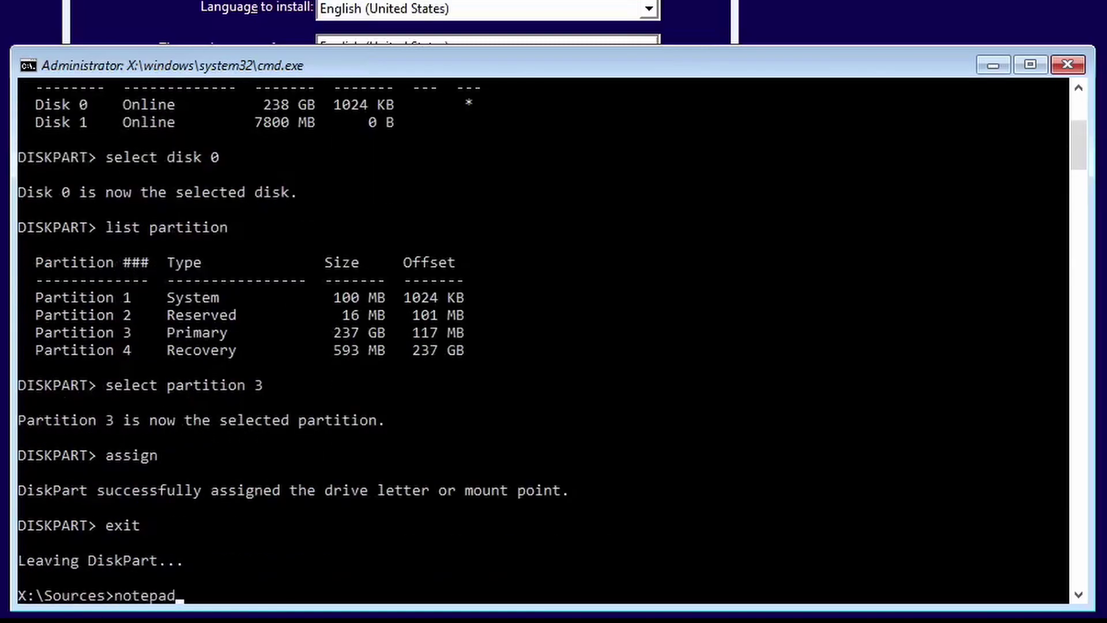
key(Return)
click(32, 58)
click(58, 136)
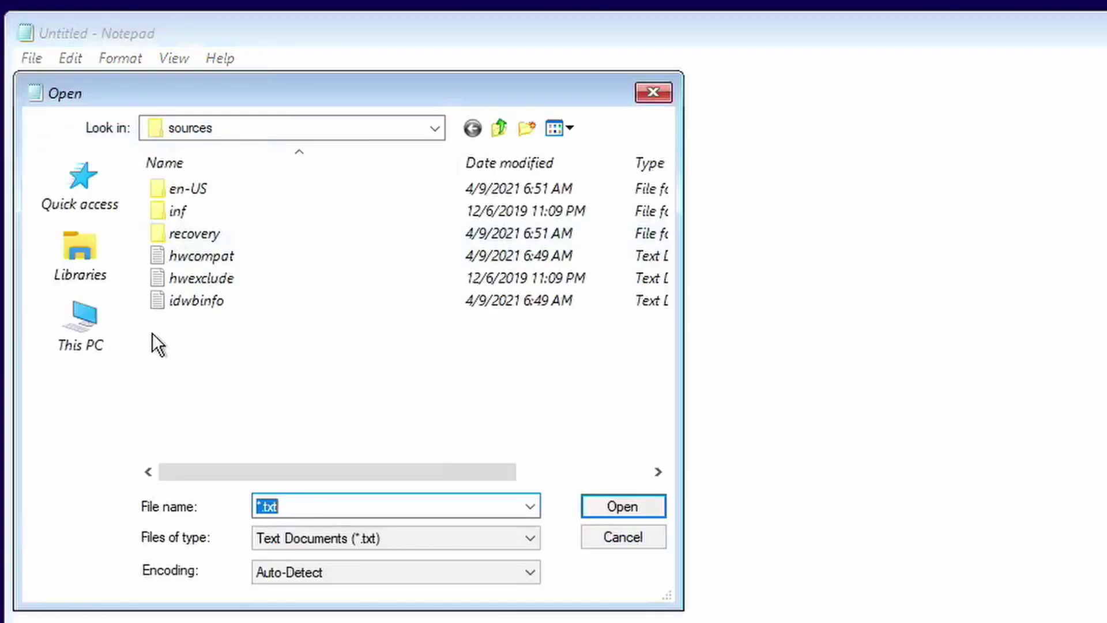
click(81, 326)
click(653, 92)
click(974, 153)
Step: Switch the command prompt to drive D: and change to the ProgramData folder
text(d:)
key(Return)
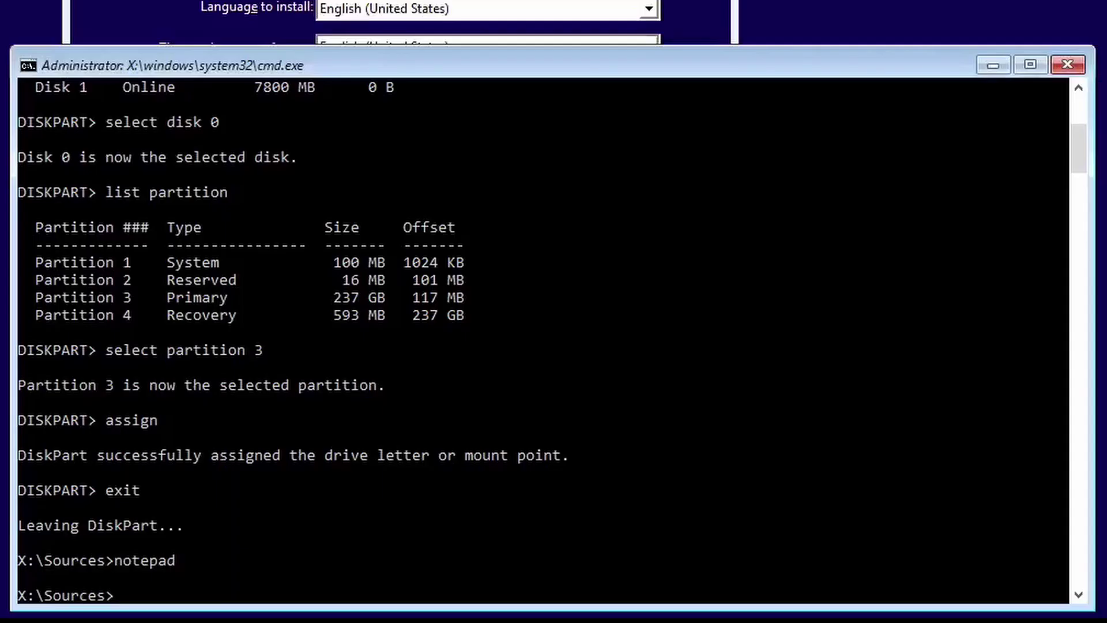
text(cd W)
key(BackSpace)
key(BackSpace)
key(BackSpace)
text(d ProgramData)
key(Return)
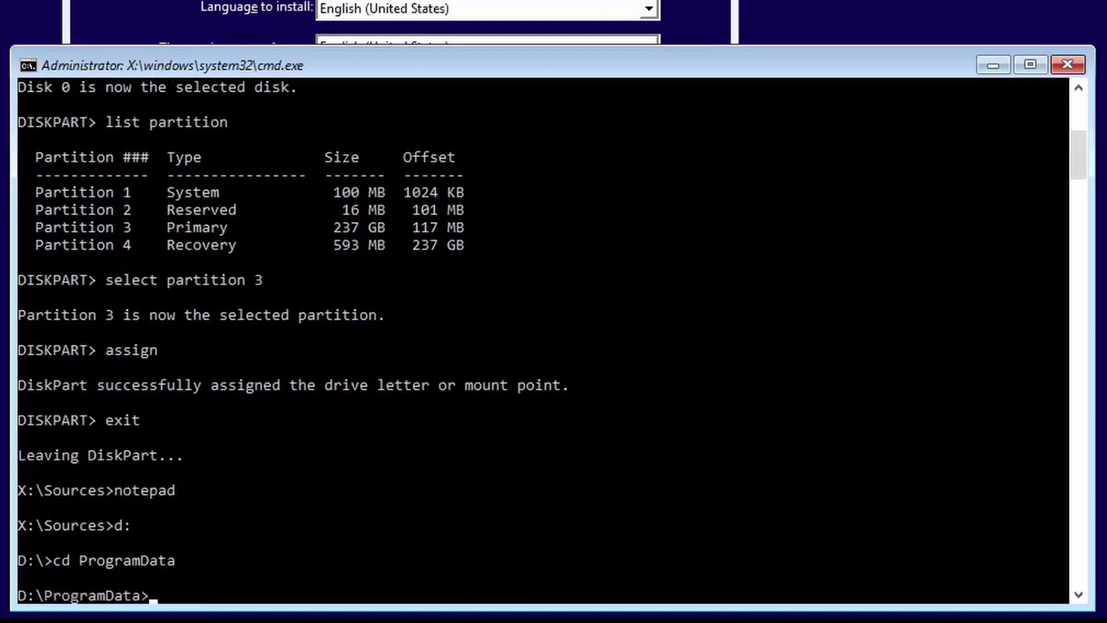
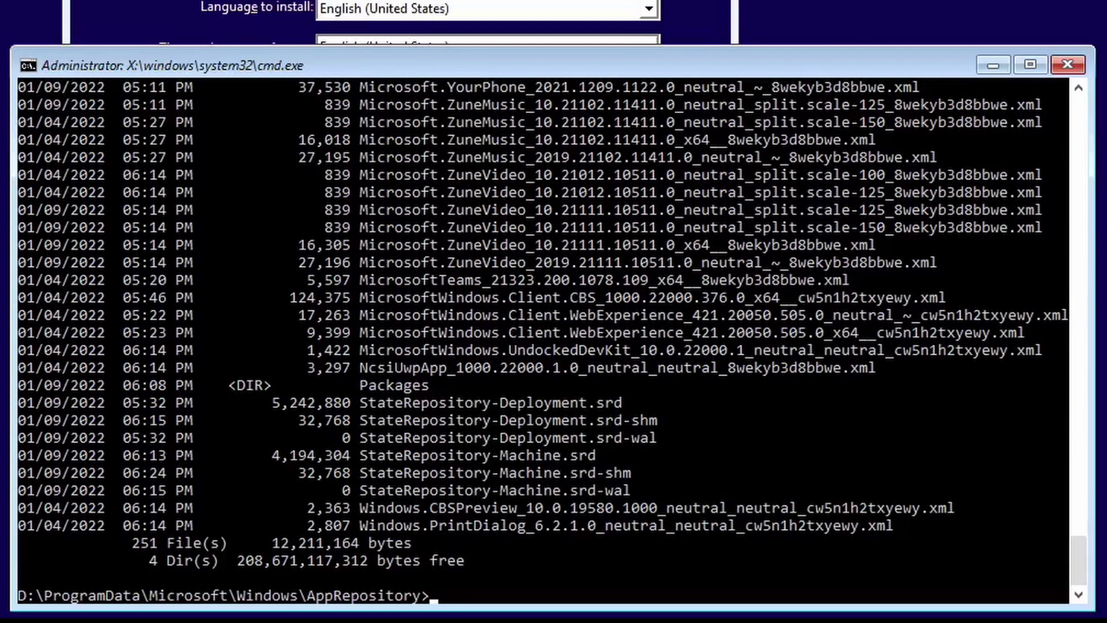
Step: Delete all StateRepository* files from the AppRepository folder and list the folder's contents to verify
text(del StateRepos)
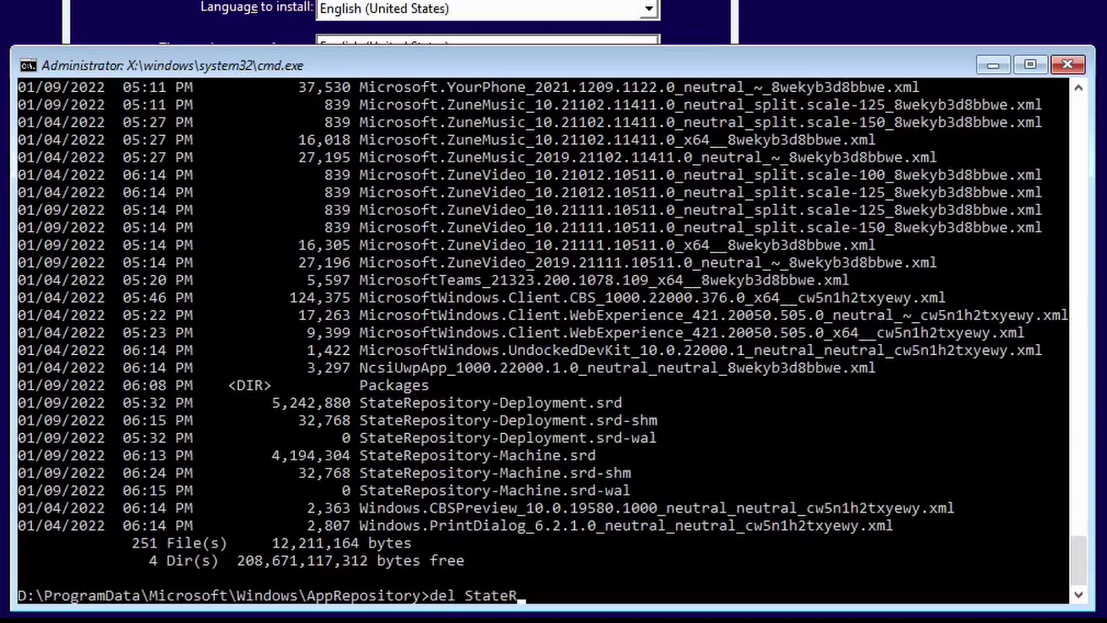
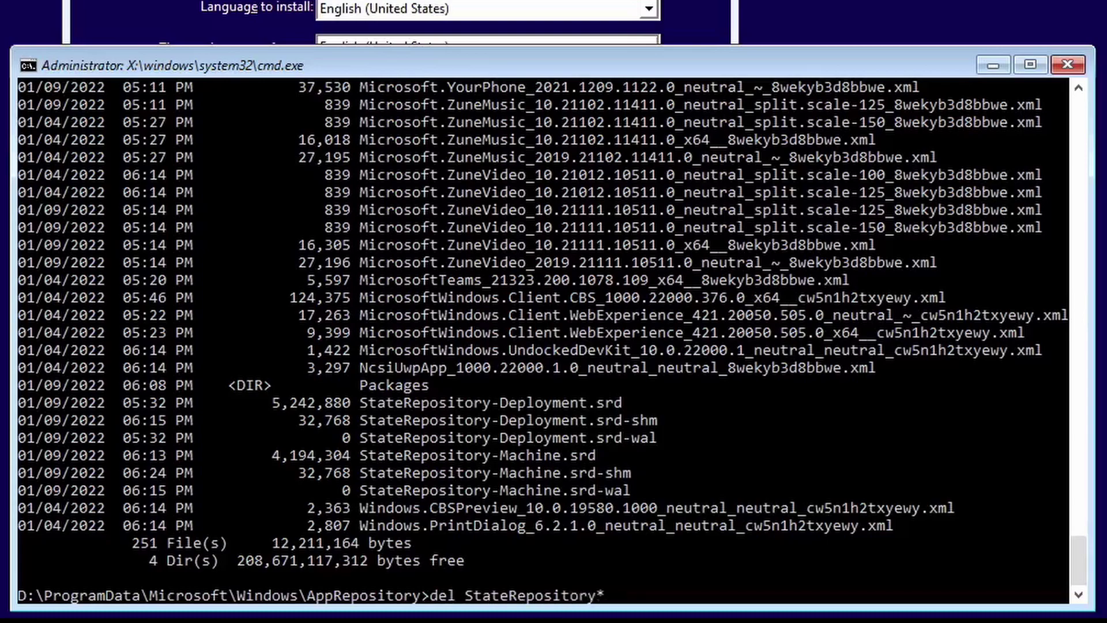
text(itory*)
key(Return)
text(dir)
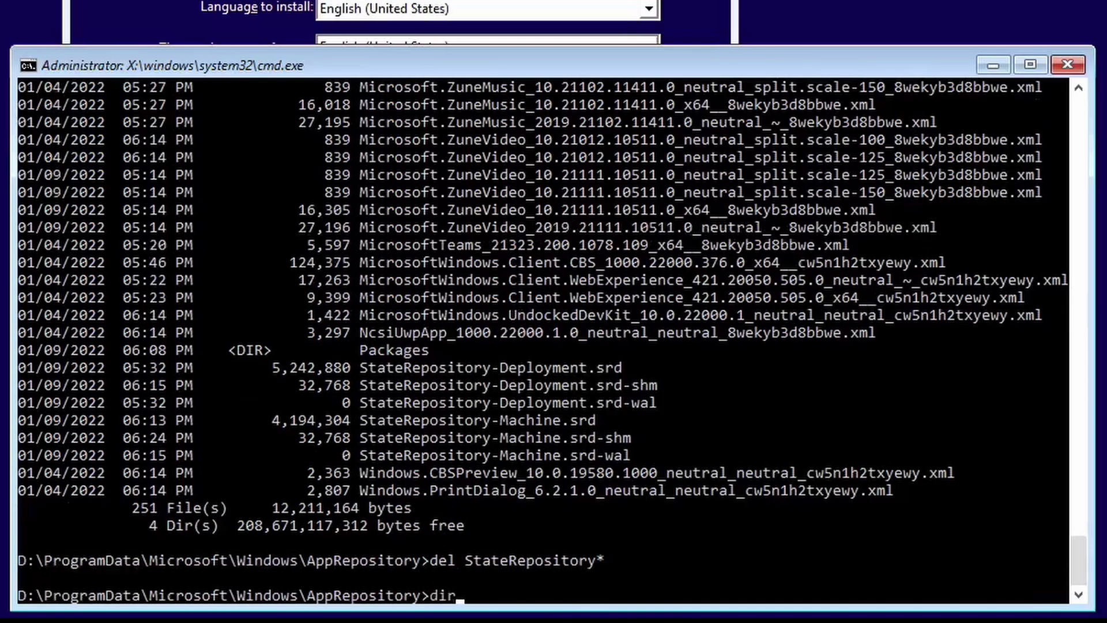
key(Return)
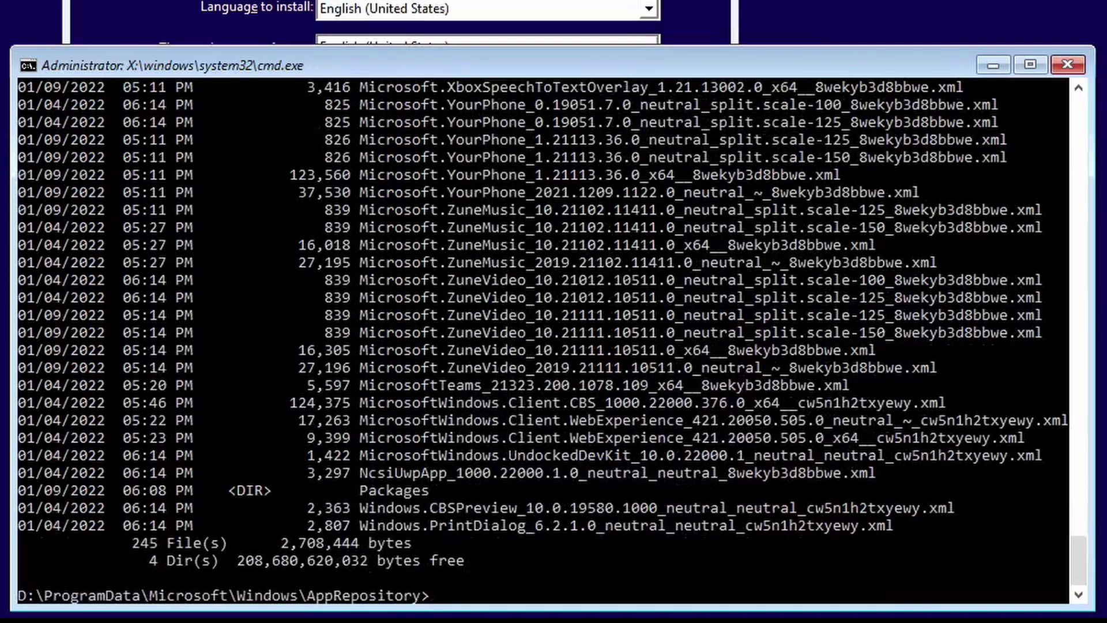
Step: Close the command prompt and cancel Windows Setup, confirming the exit
click(1067, 65)
click(914, 42)
click(719, 415)
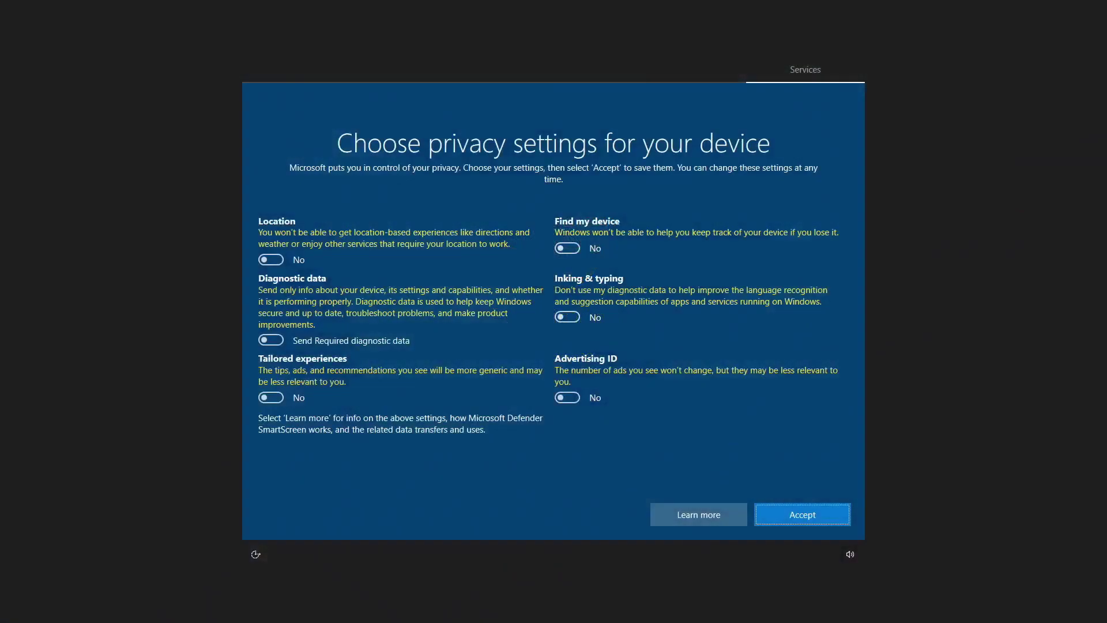
Step: Accept the device privacy settings with all options switched off
click(795, 517)
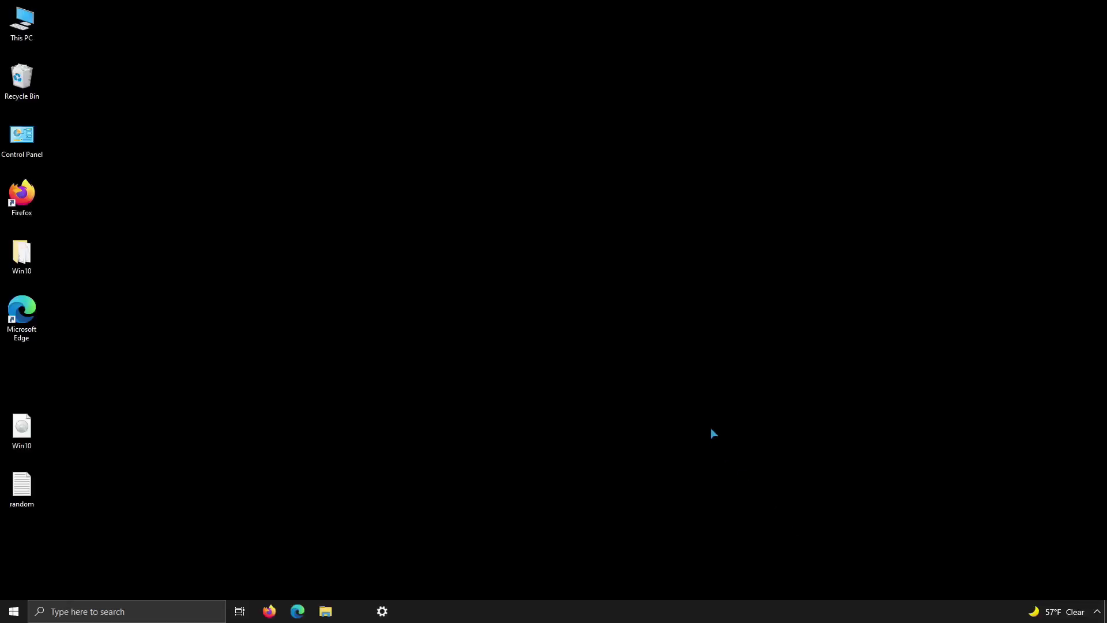
Step: Stretch the Start menu to almost the full screen height and check the entries in its app list
key(super)
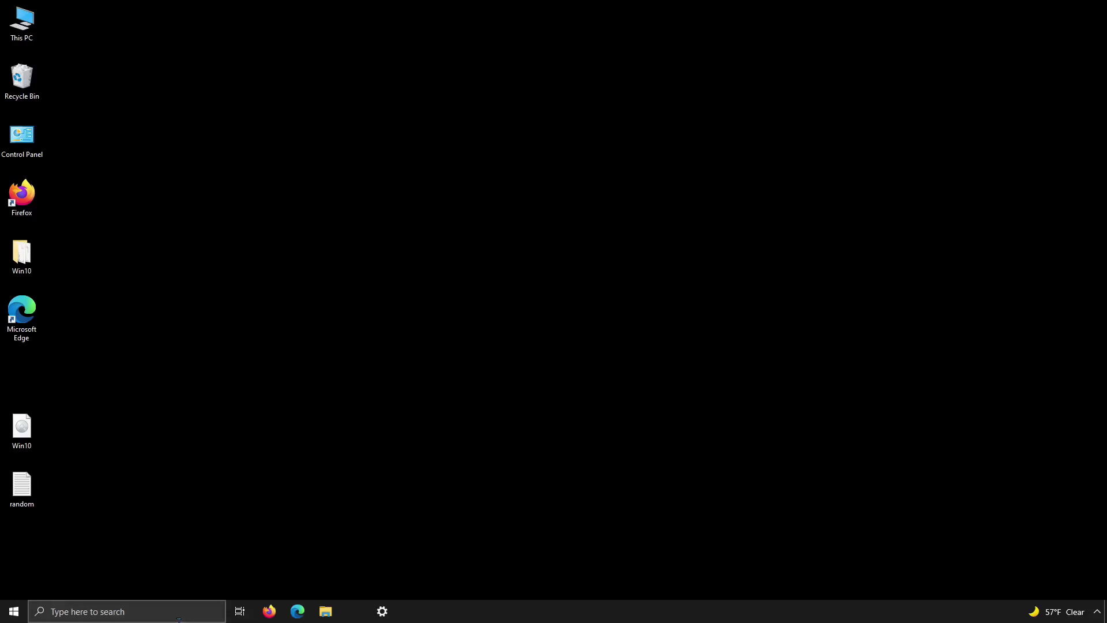
drag(285, 232, 286, 23)
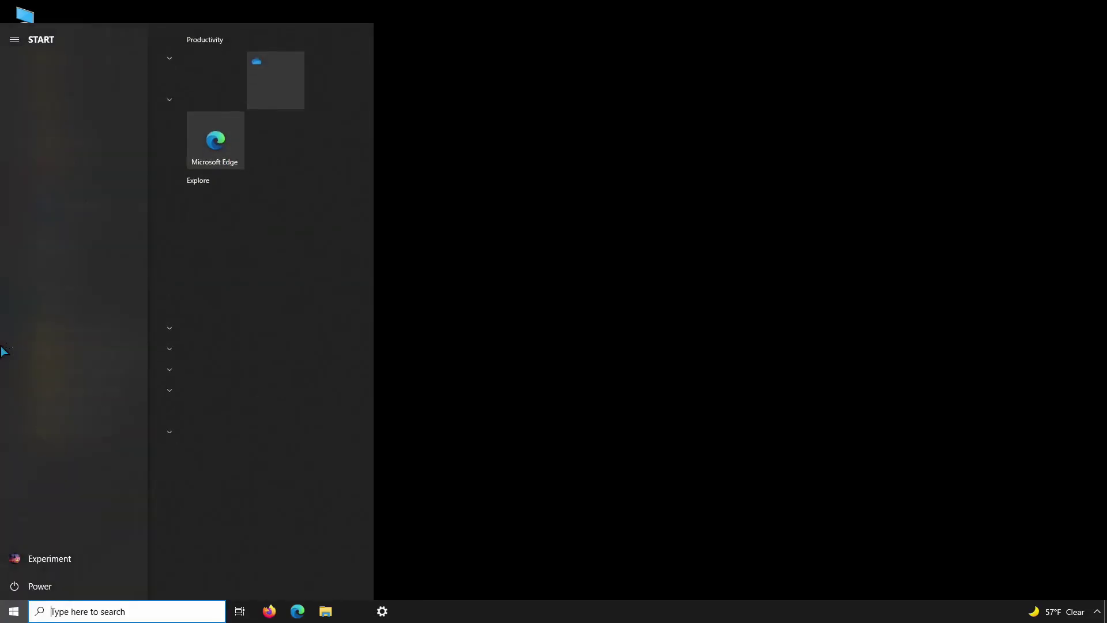
click(110, 328)
click(110, 328)
click(86, 59)
click(87, 59)
mouse_move(5, 428)
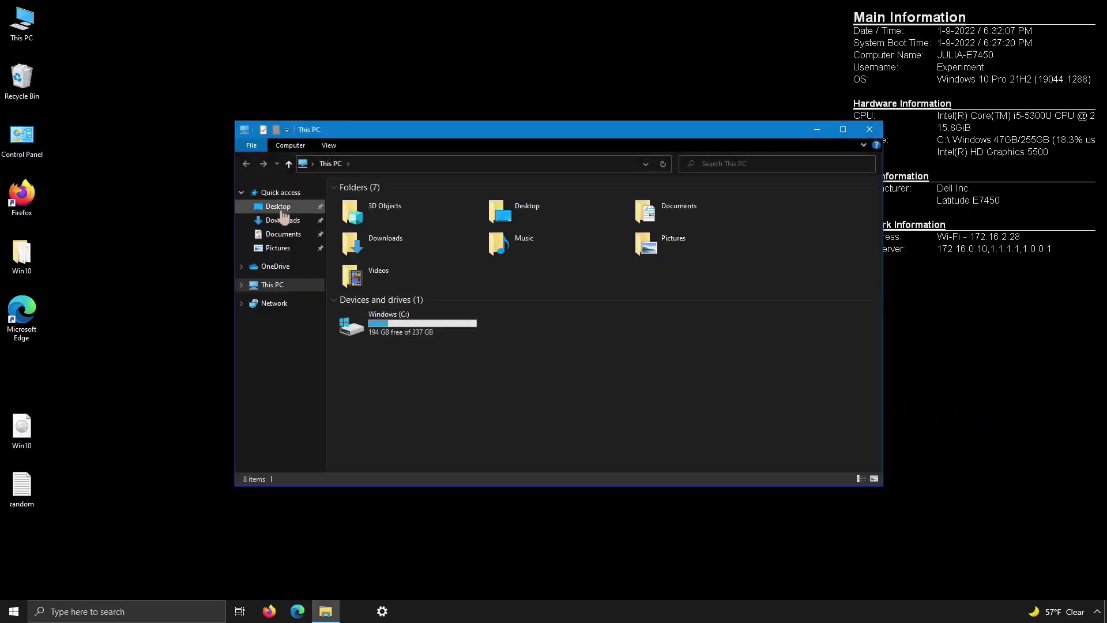
Step: Browse the Downloads, Documents, Pictures, This PC, 3D Objects and Desktop folders to check the personal files
click(282, 220)
click(283, 234)
click(278, 247)
click(272, 284)
click(282, 298)
click(283, 326)
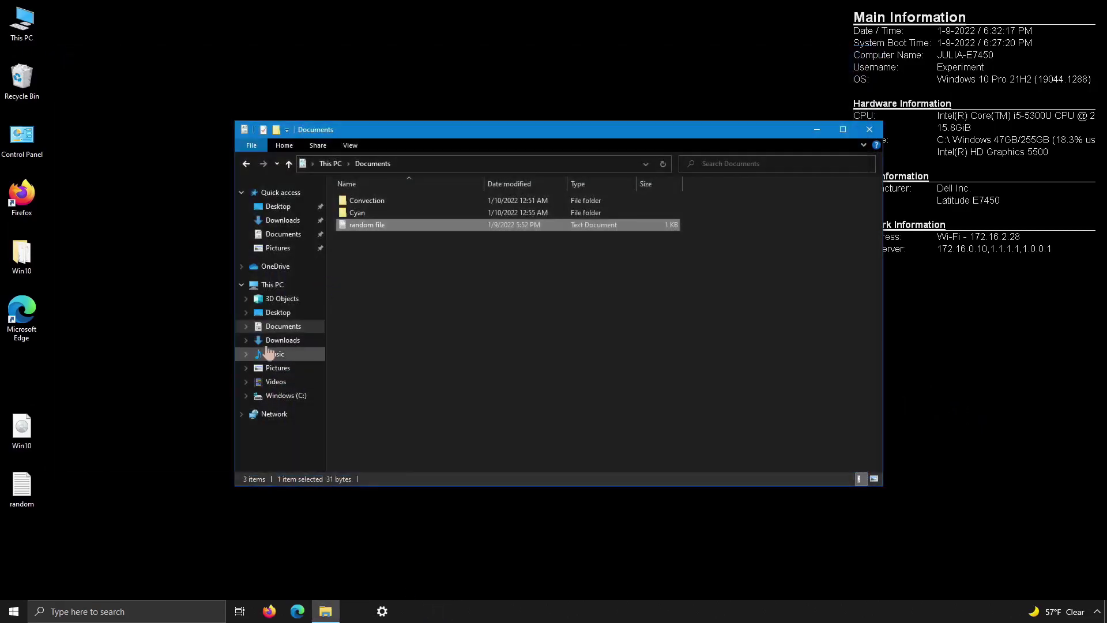
click(278, 311)
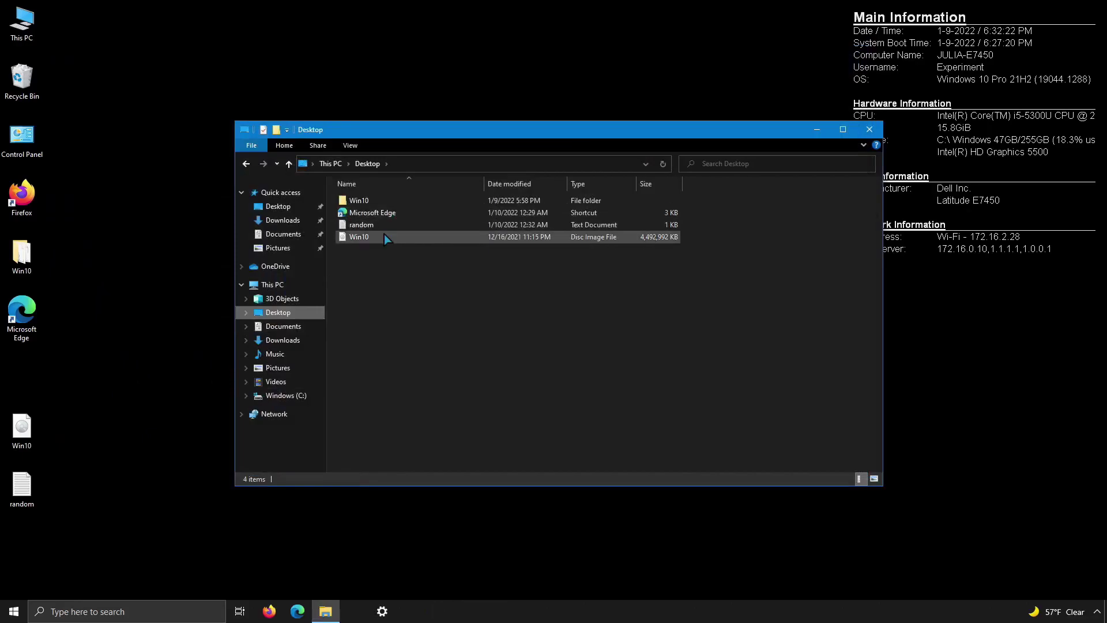
Step: Open the random text document from the Desktop folder to check it, and close it and File Explorer
double_click(362, 224)
click(857, 51)
click(869, 129)
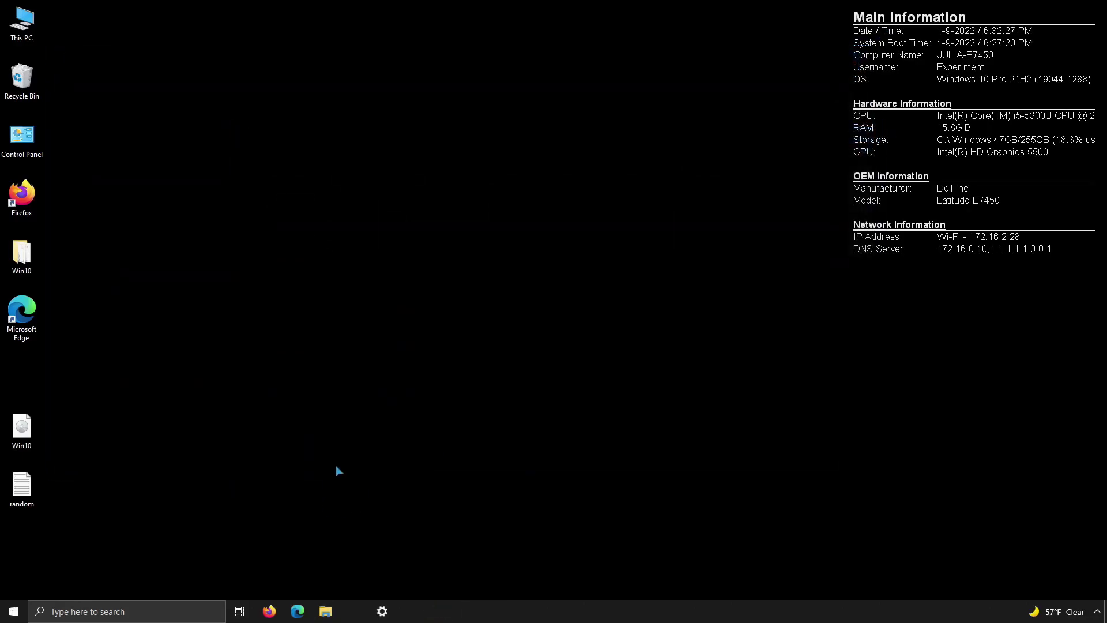
Step: Open Windows PowerShell as administrator and move its window toward the middle of the desktop
right_click(14, 611)
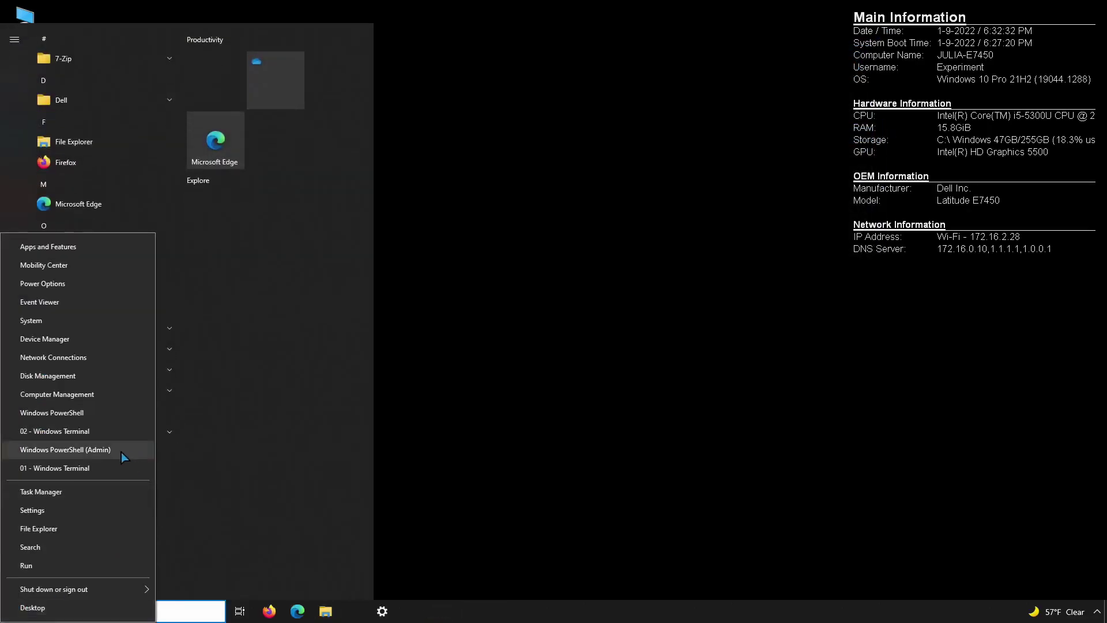
key(Escape)
key(super+x)
key(i)
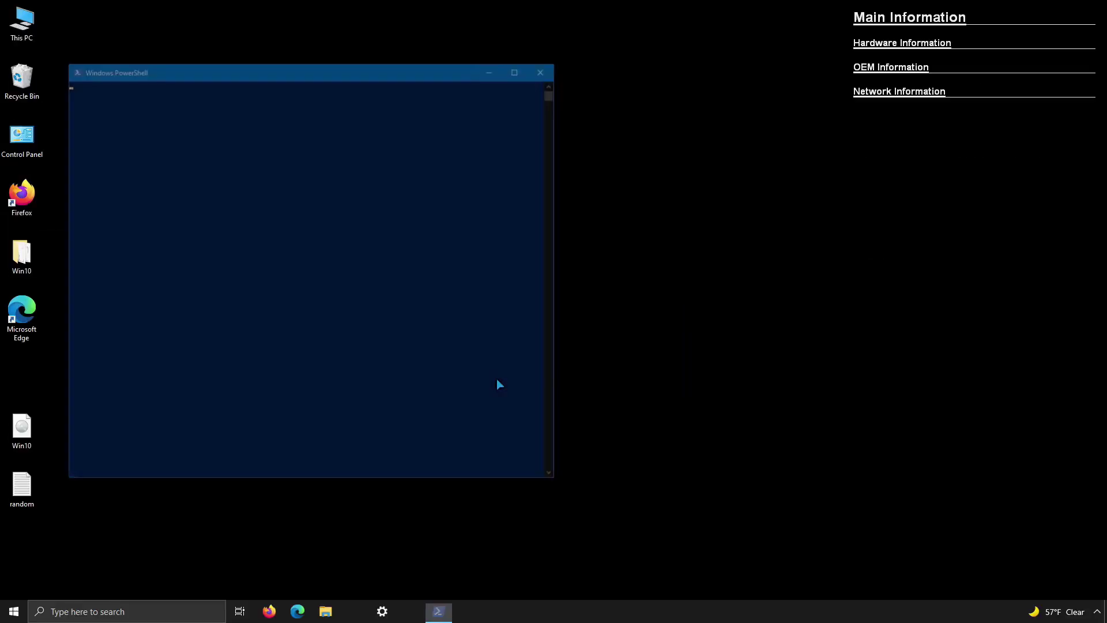
drag(330, 77, 559, 195)
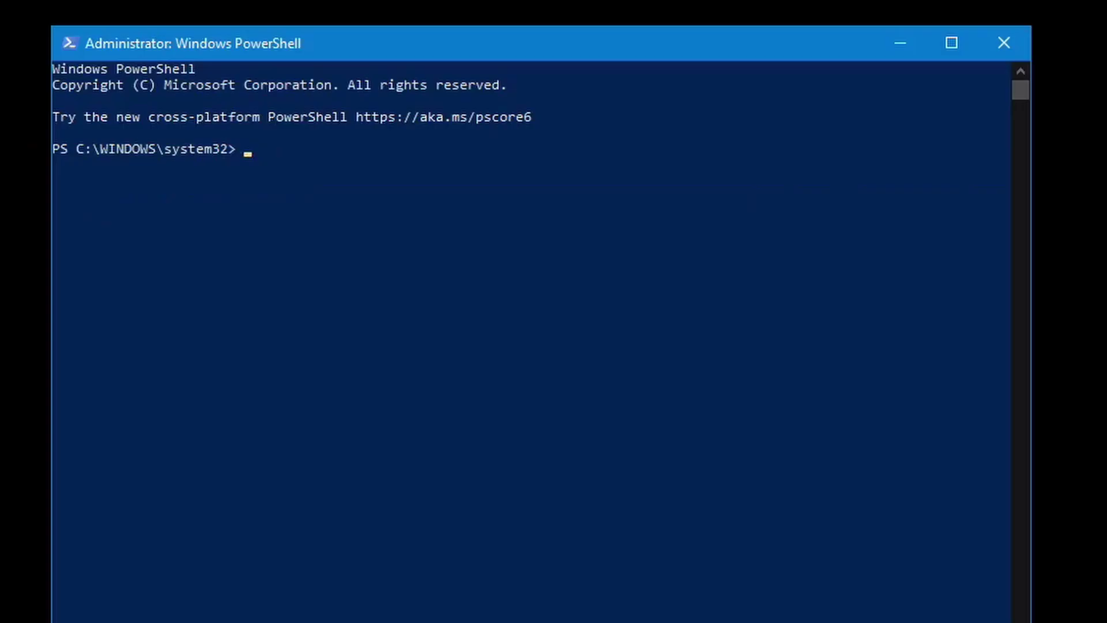
Step: Re-register the system apps with add-appxpackage -register "C:\Windows\SystemApps\*\AppxManifest.xml" -disabledevelopmentmode
text(add-appxpackage -re)
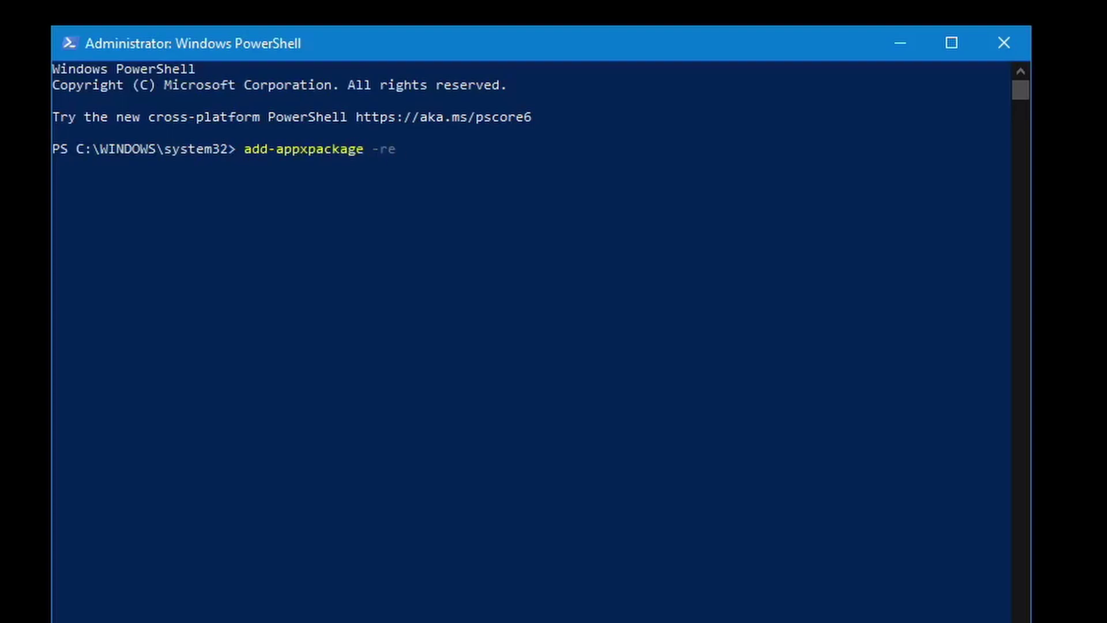
text(gister "C:\Windows\SystemApps\*\AppxManifes)
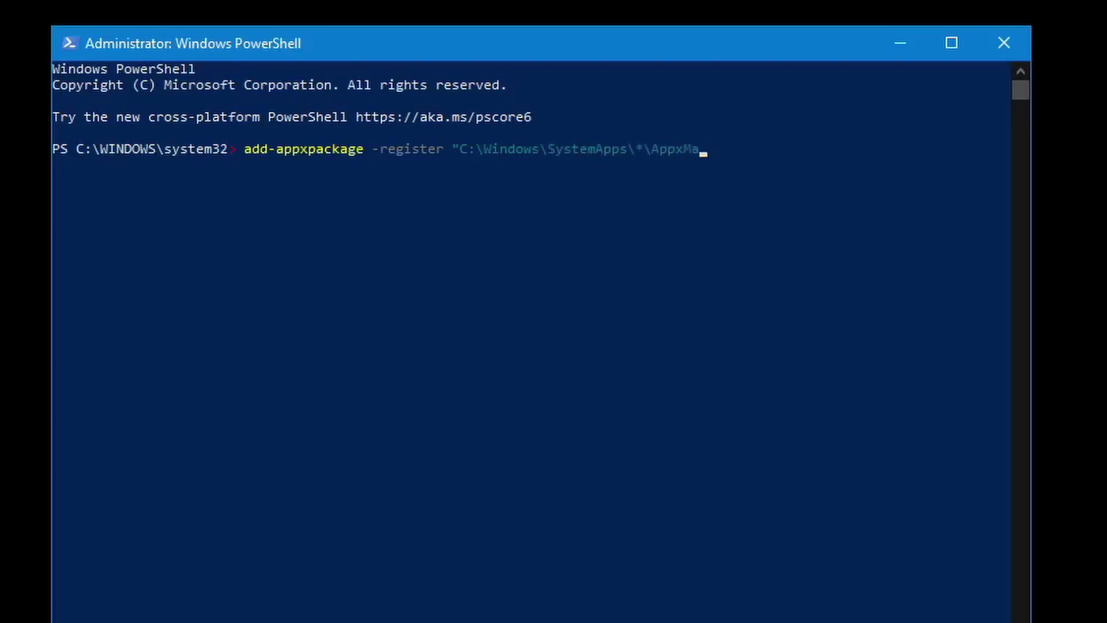
text(t.xml" -disabledevelopmentmode)
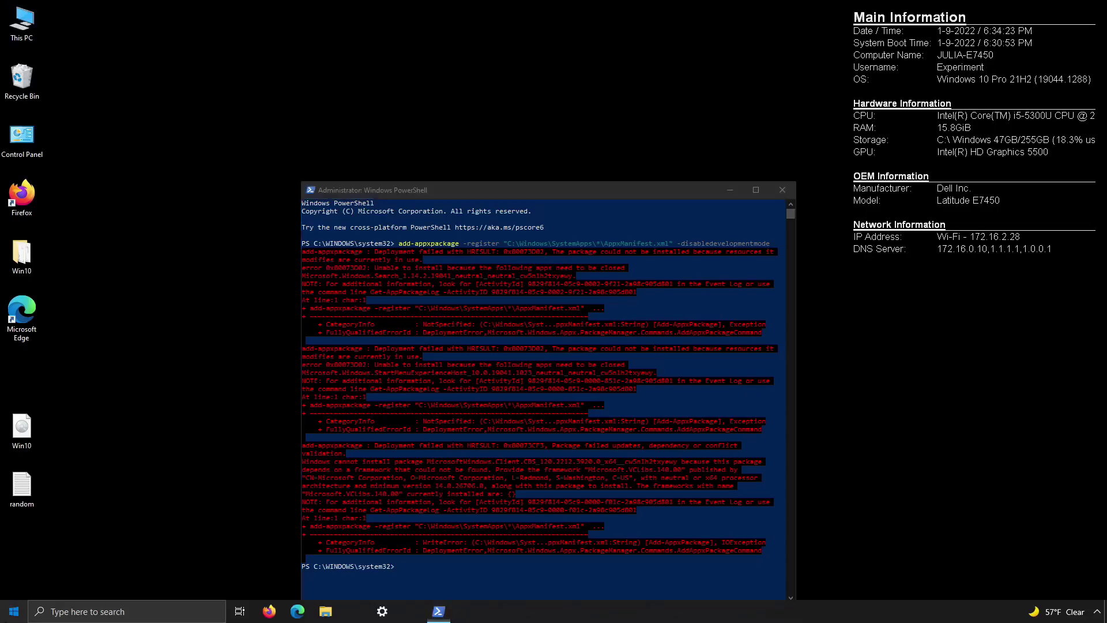
Step: Check the Start menu and open Windows Settings to test whether the system apps work
click(14, 611)
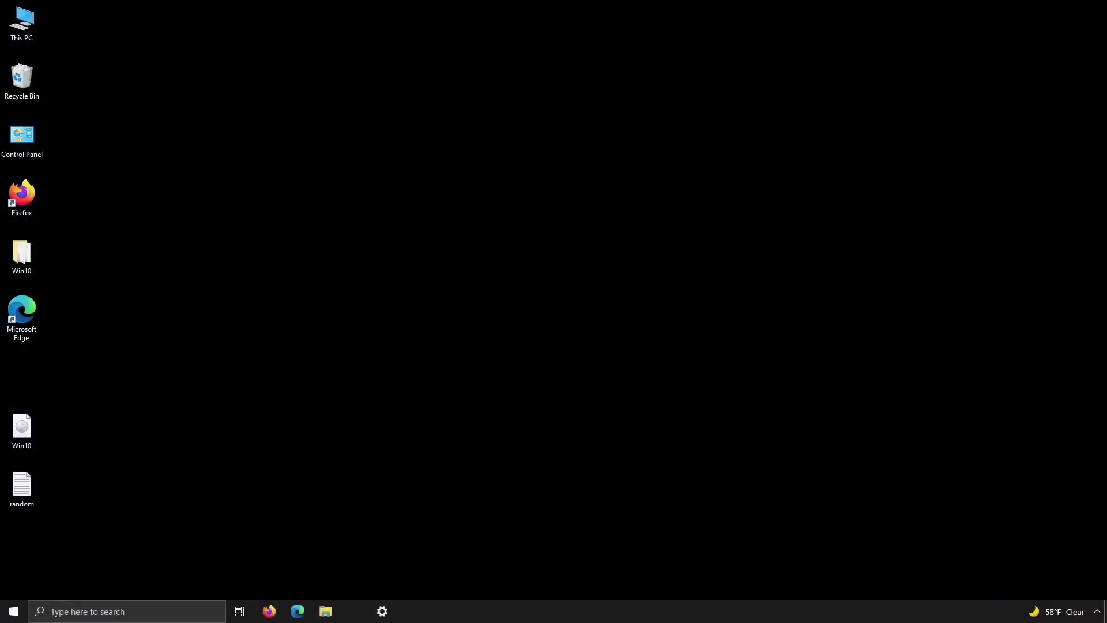
key(super+i)
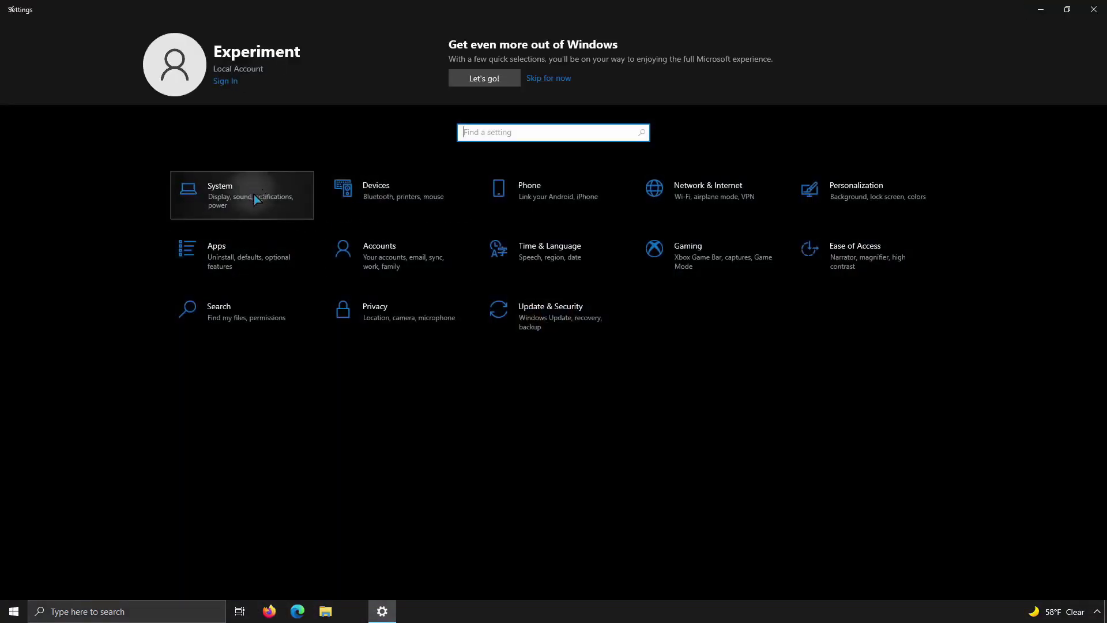
Step: Check the Windows edition and version on the System About page, and close Settings
click(254, 194)
click(130, 482)
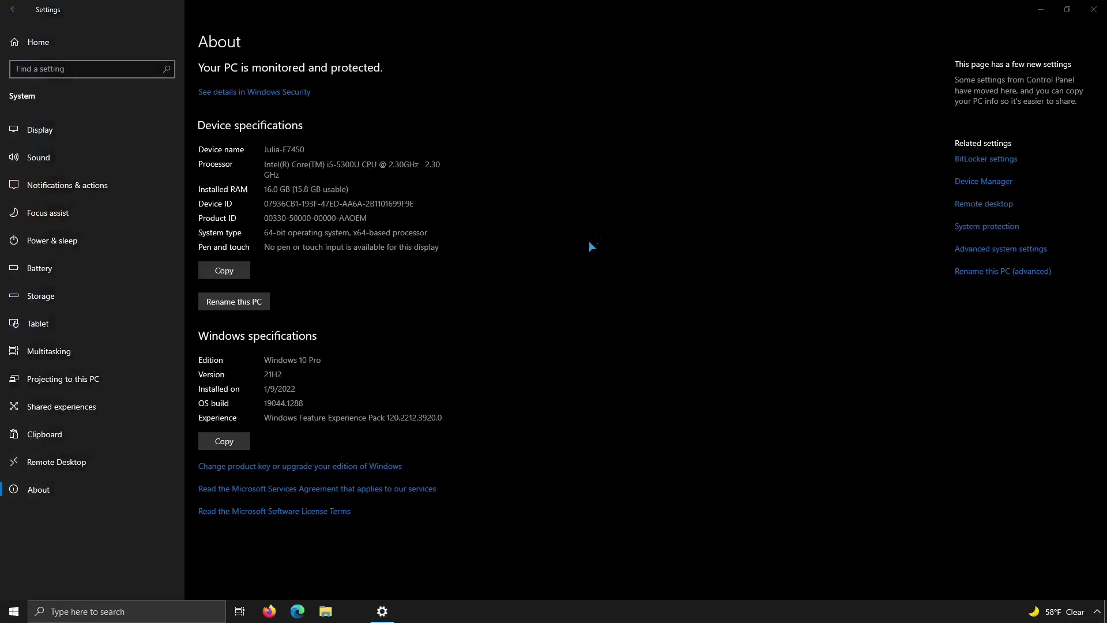
click(1093, 9)
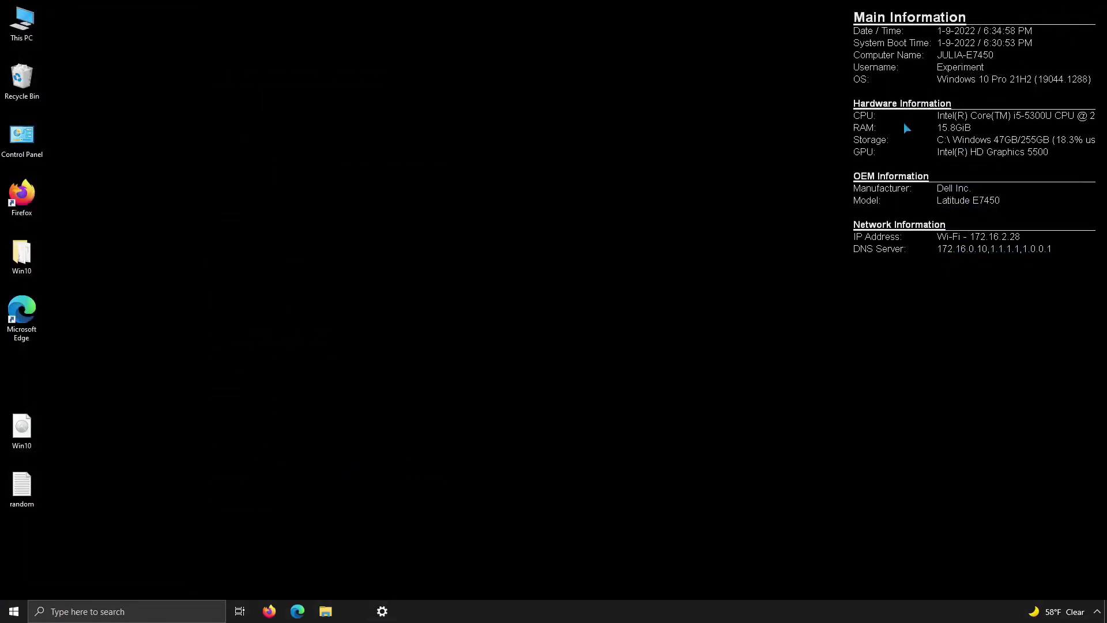
Step: Open Windows PowerShell as administrator and allow it to make changes to the device
right_click(35, 611)
right_click(14, 611)
click(92, 441)
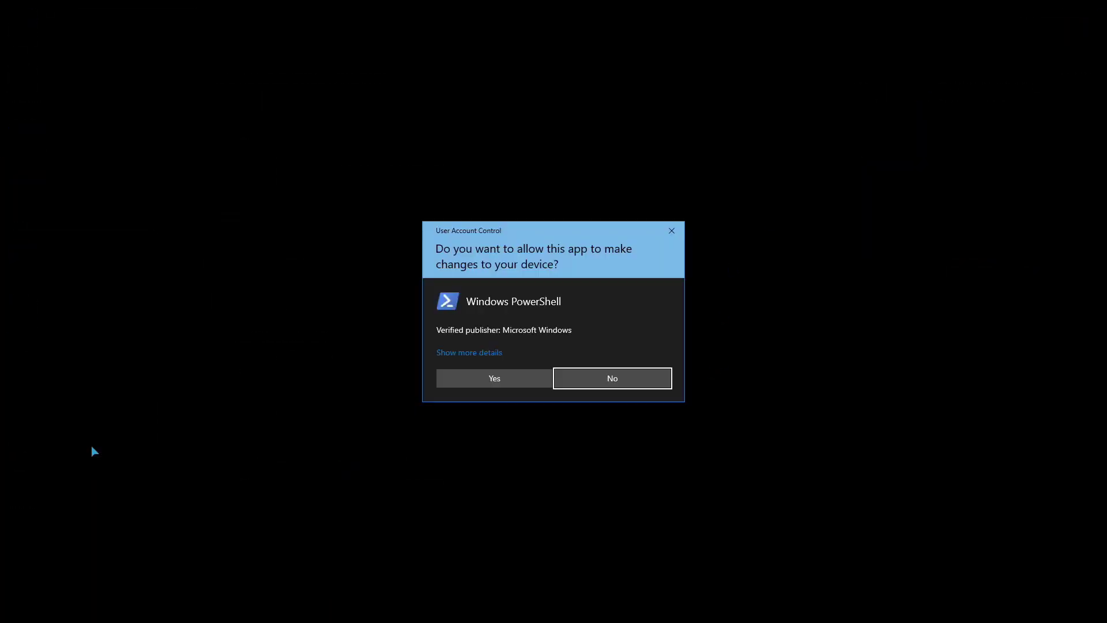
click(489, 378)
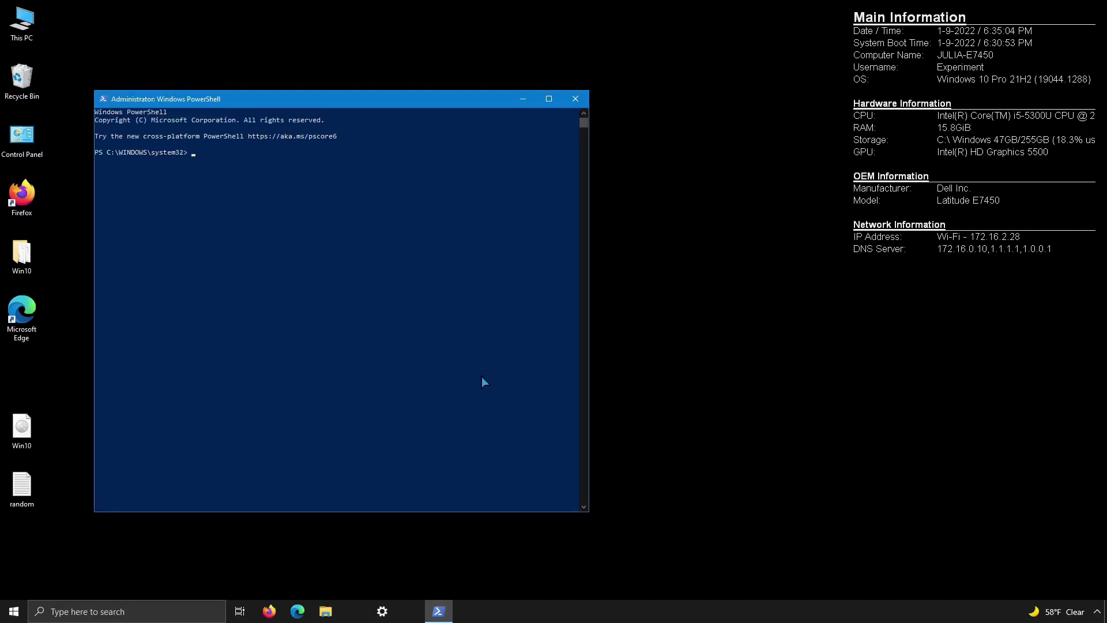
Step: Run add-appxpackage -DisableDevelopmentMode -Register "C:\ProgramData\Microsoft\Windows\AppRepository\*\AppxManifest.xml" -verbose twice
text(add-appxpacka)
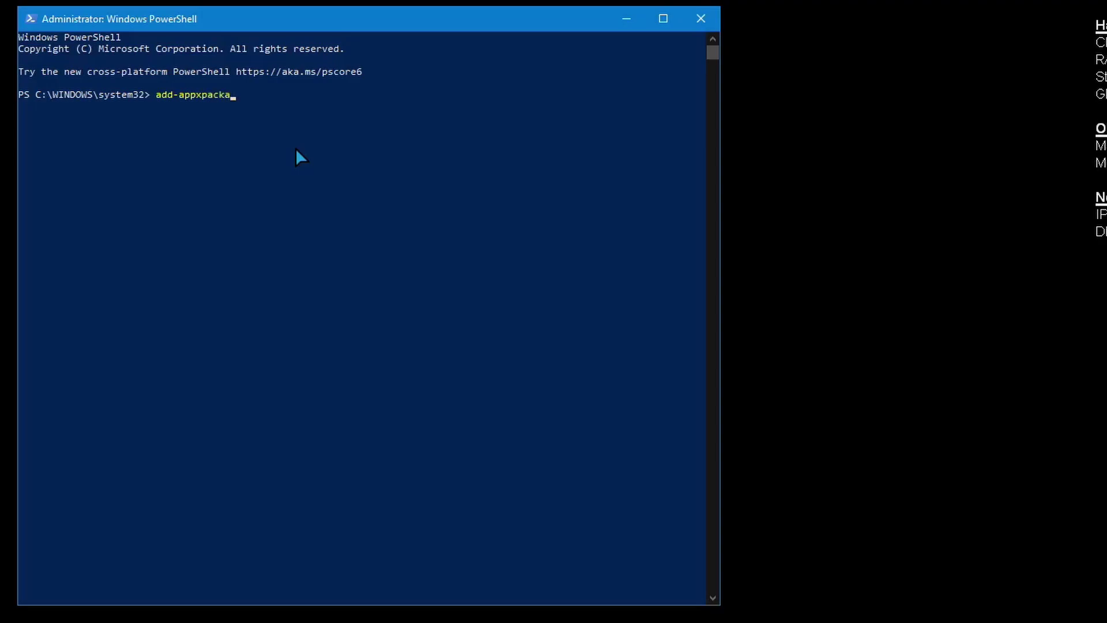
text(ge -DisableDelelopmentMode -Re)
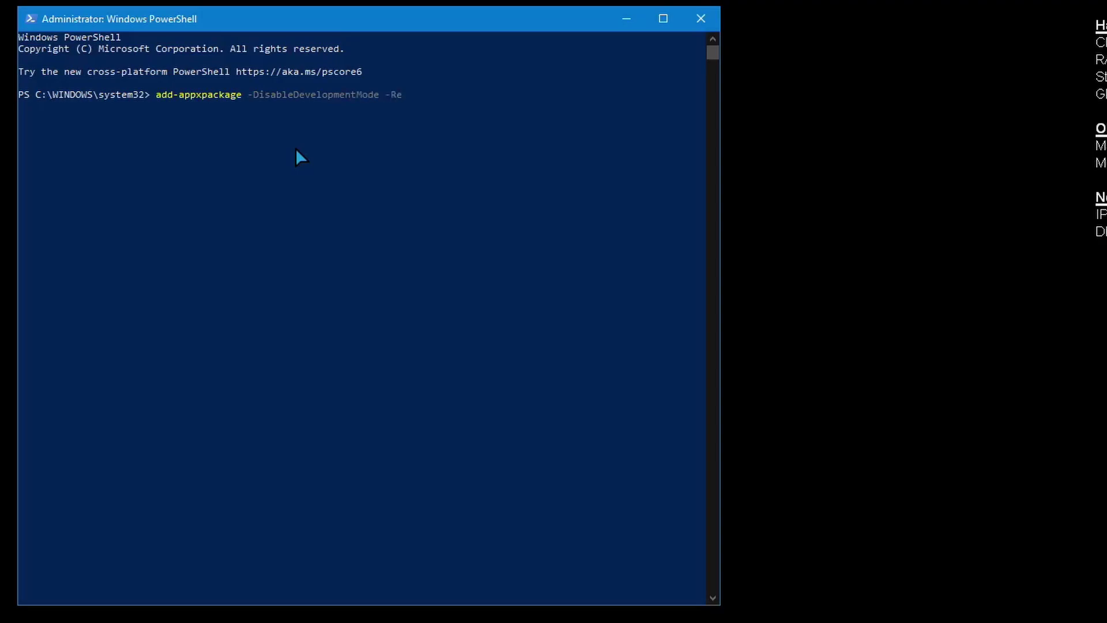
text(gister "C)
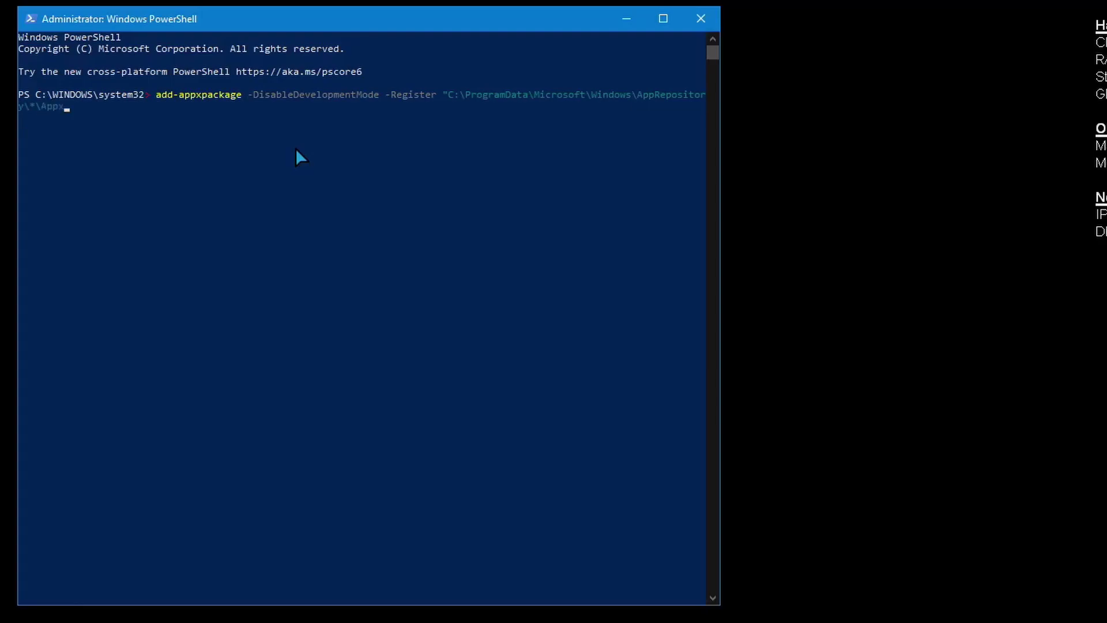
text(.xml" -verbose)
key(Return)
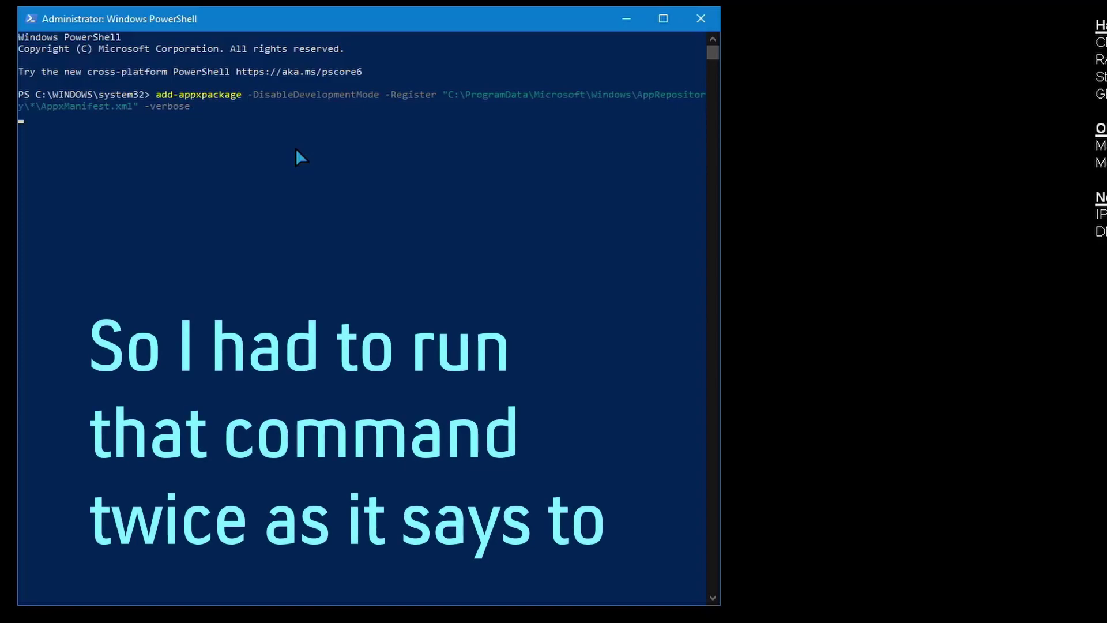
key(Up)
key(Return)
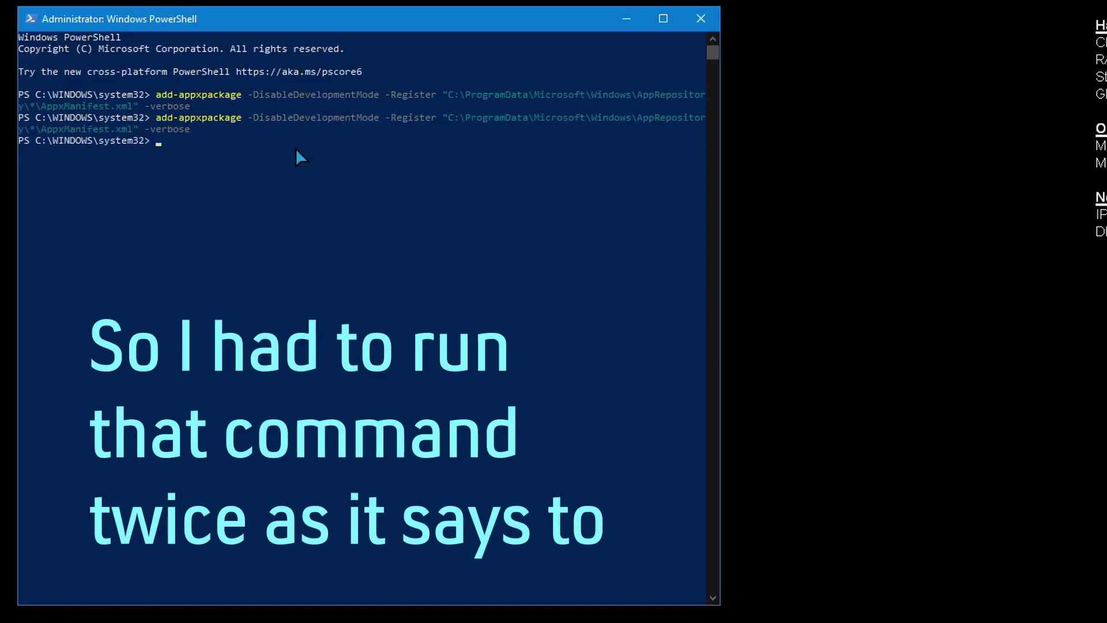
Step: Run add-appxpackage -DisableDevelopmentMode -Register "C:\Program Files\WindowsApps\*\AppxManifest.xml" -verbose twice
text(add-appxpackage -DisableDevelopmentMo)
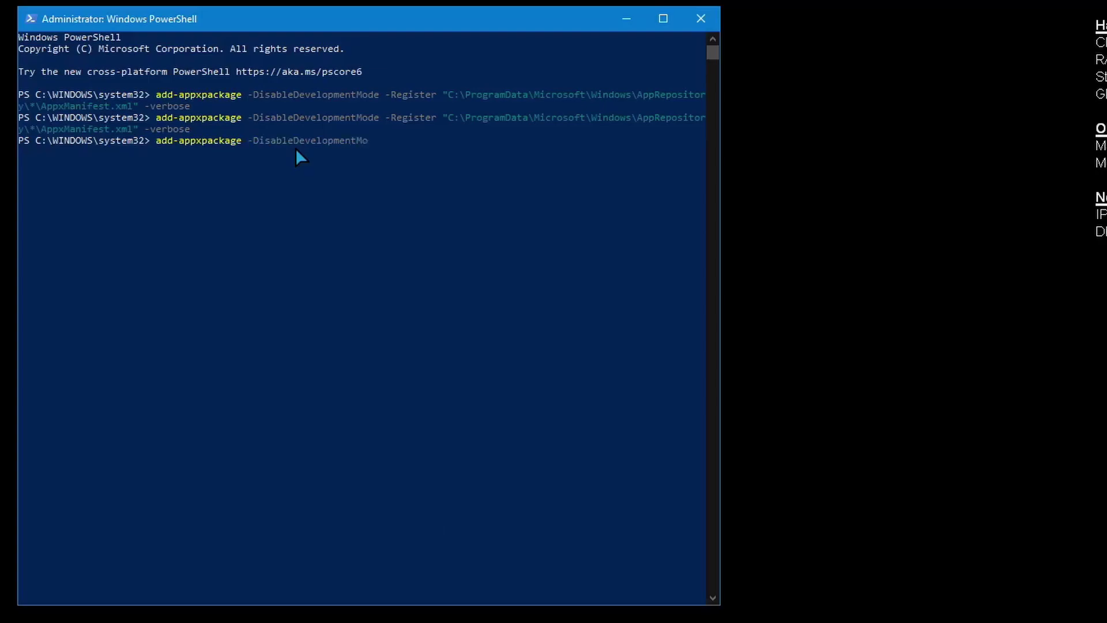
text(de -Register "C:\ProgramFil)
key(BackSpace)
key(BackSpace)
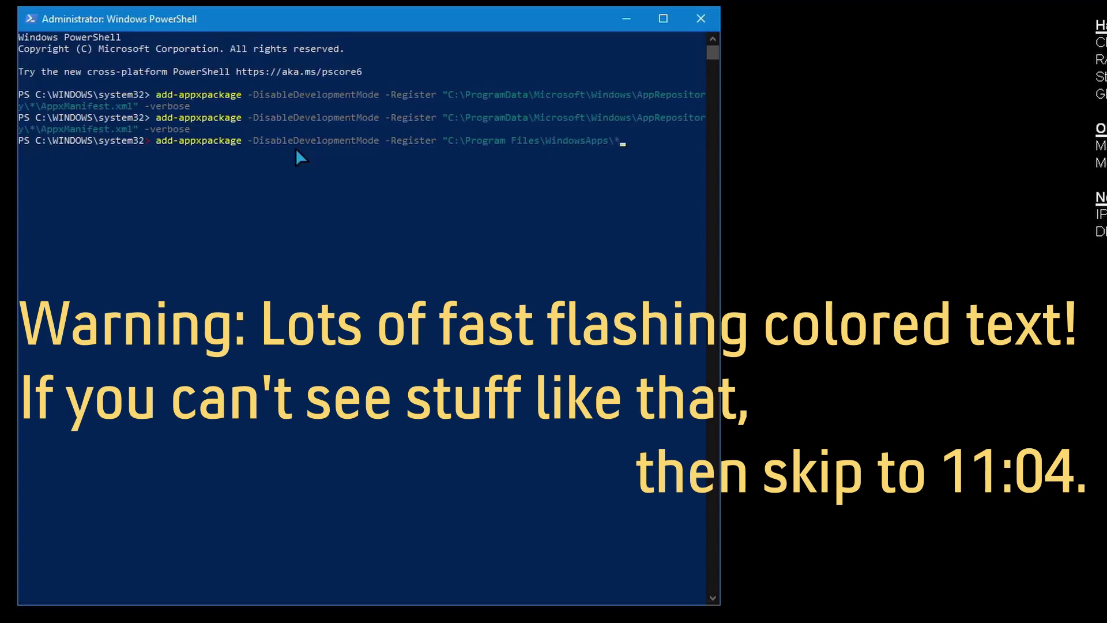
text(Manifest.xml)
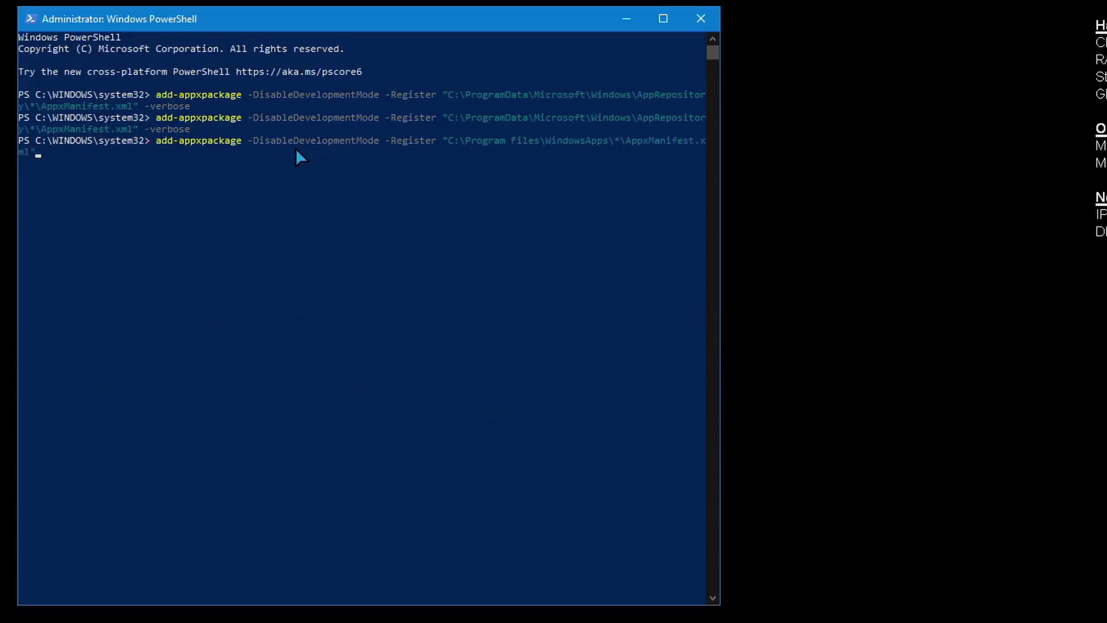
text(" -verbose)
key(Return)
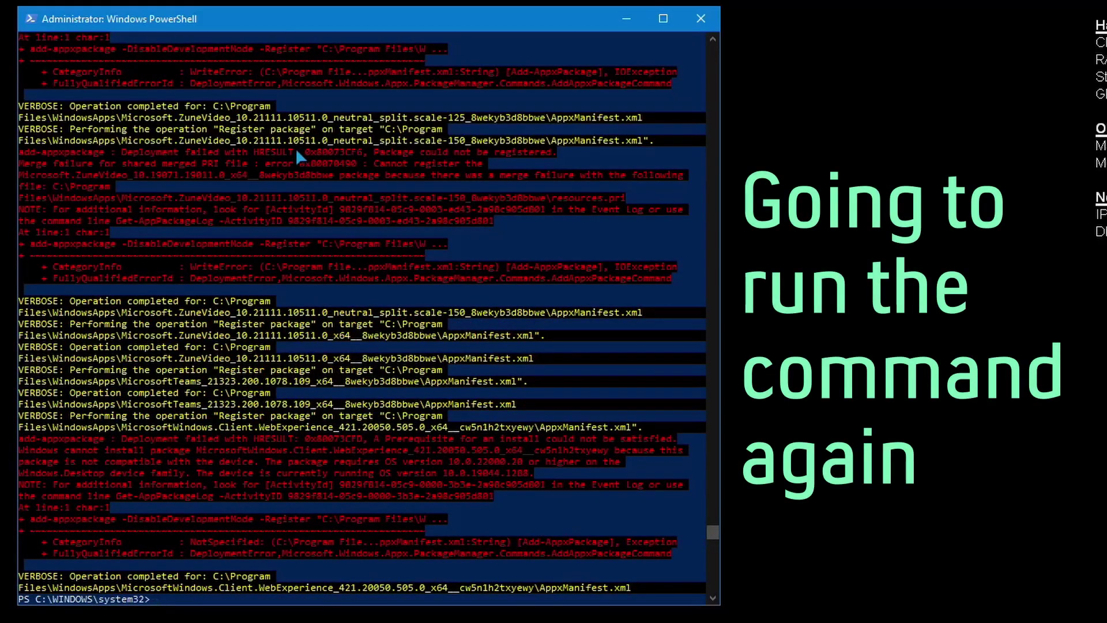
key(Up)
key(Return)
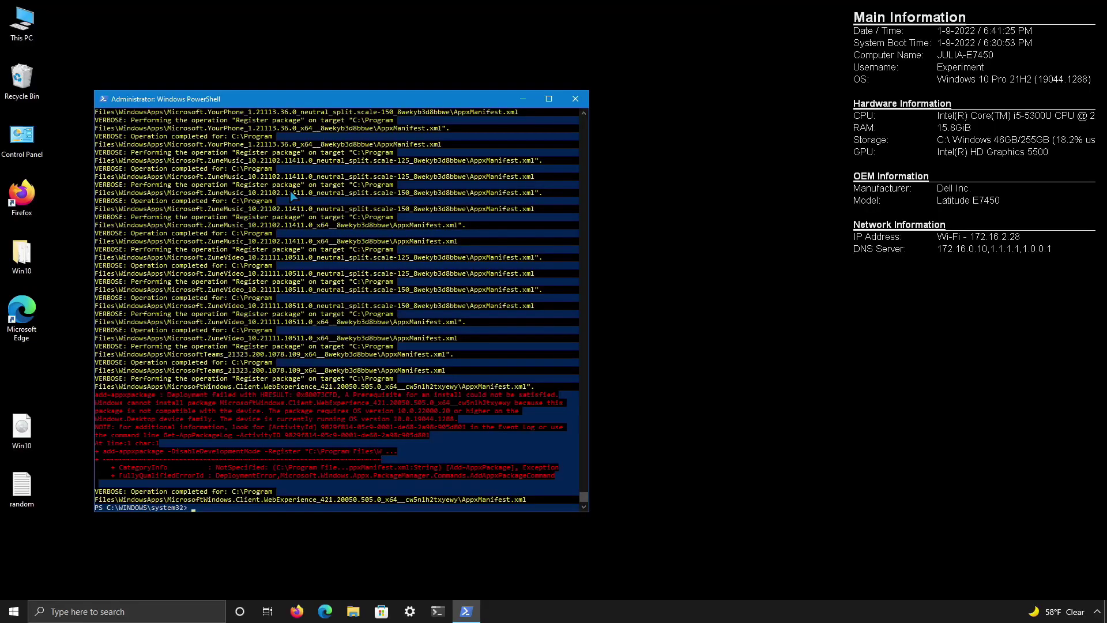
Step: Close PowerShell and look through the full app list in the Start menu for the re-registered apps
click(575, 98)
key(super)
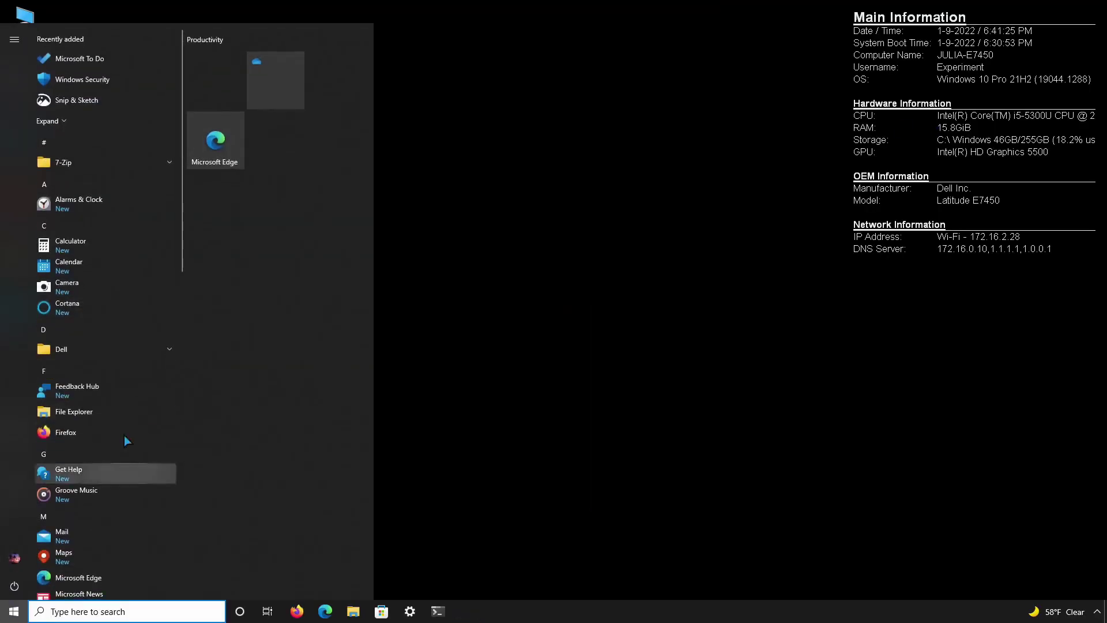
scroll(142, 75, down, 3)
scroll(140, 110, down, 8)
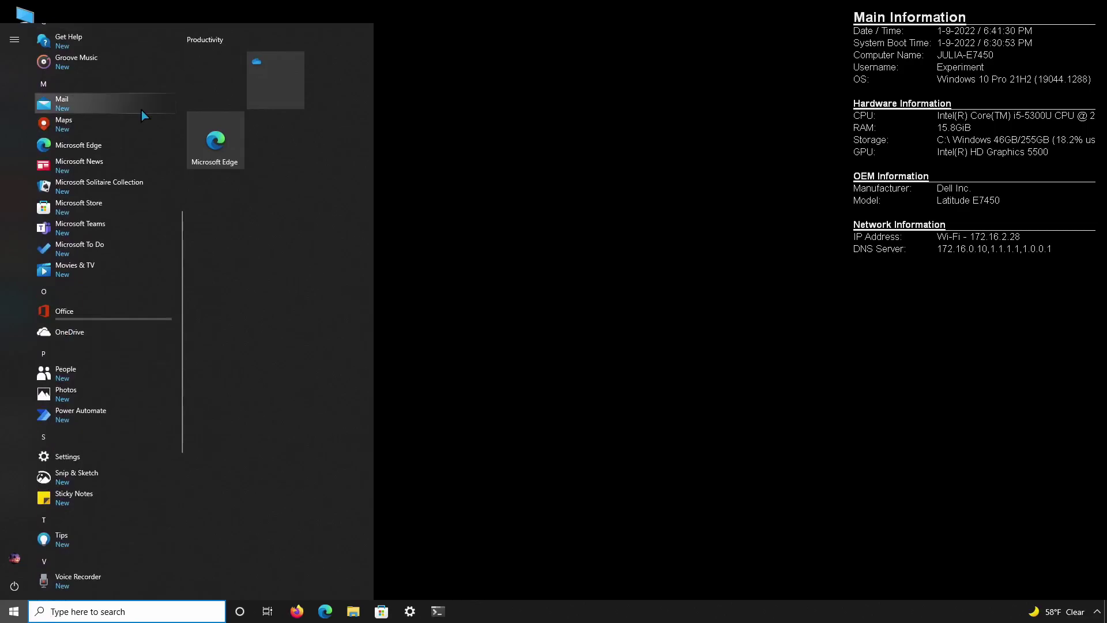
scroll(153, 376, up, 12)
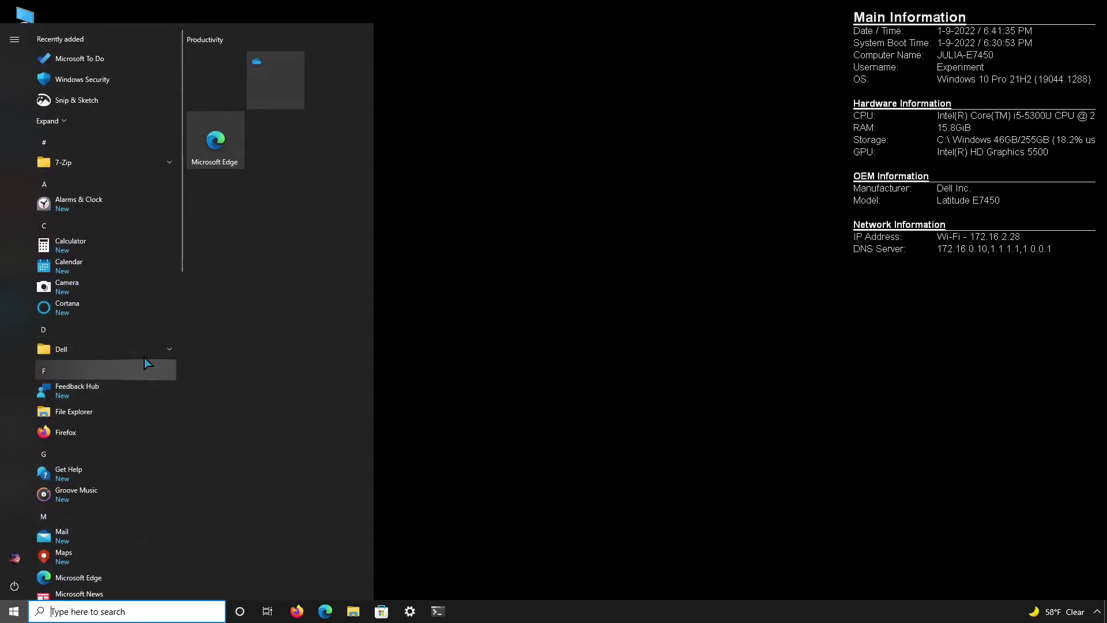
Step: Open Microsoft Store, Settings and Windows Terminal to test them, closing the Store and minimizing the terminal
click(382, 612)
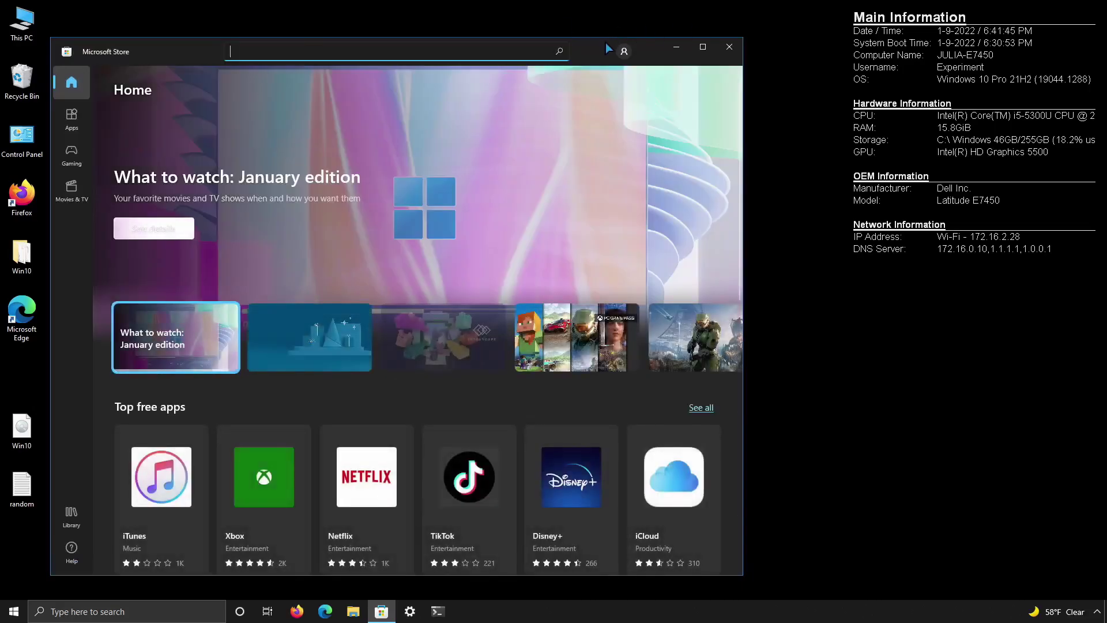
drag(604, 55, 681, 49)
click(804, 39)
click(410, 611)
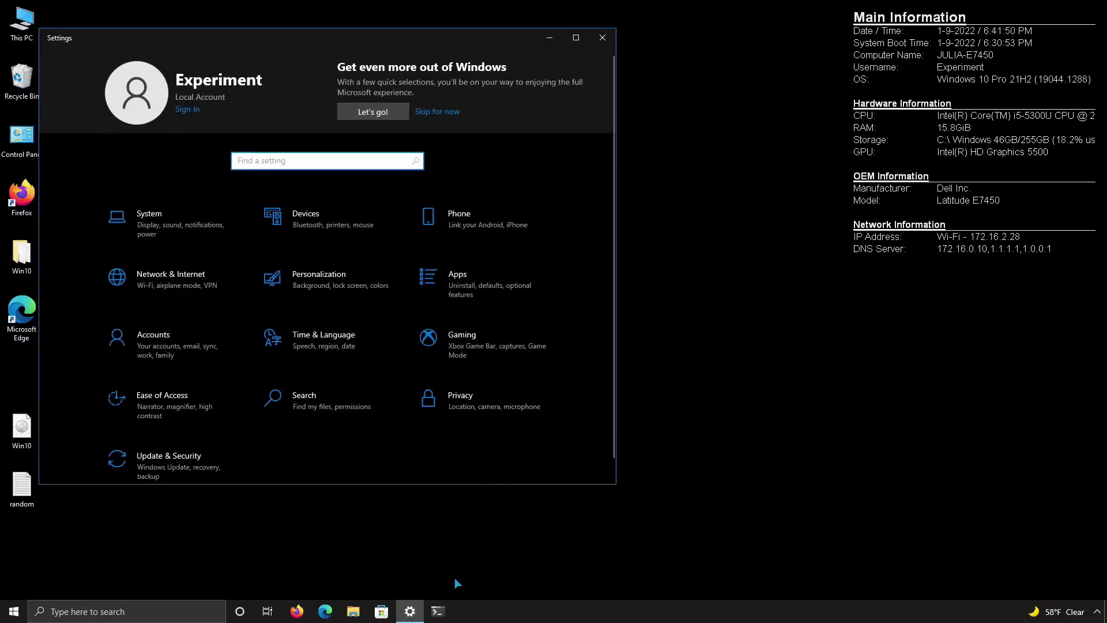
key(super+6)
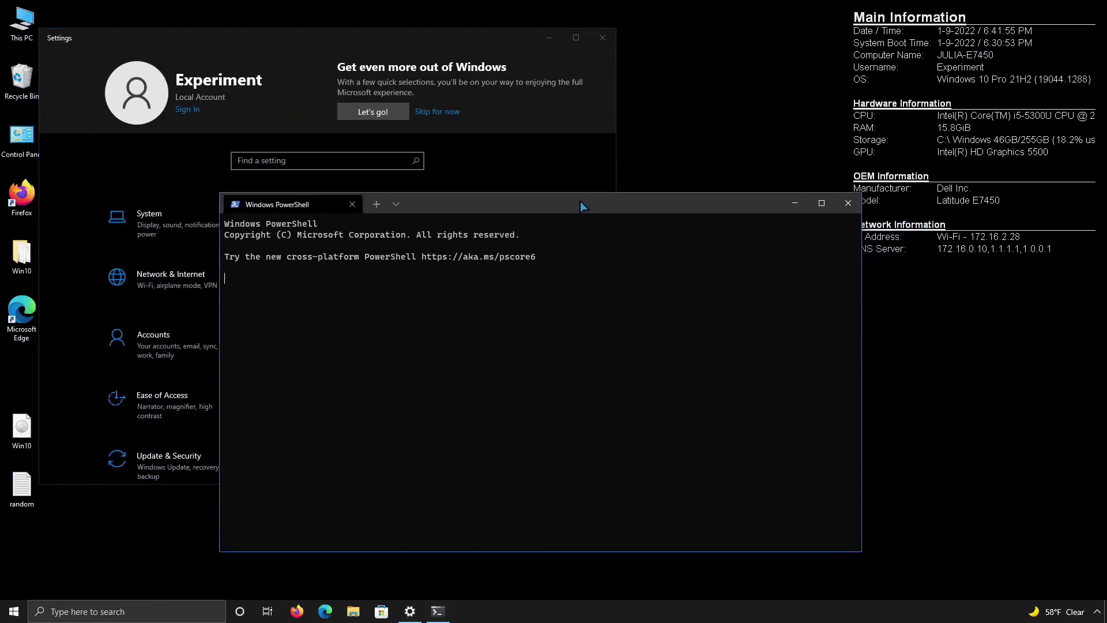
click(795, 203)
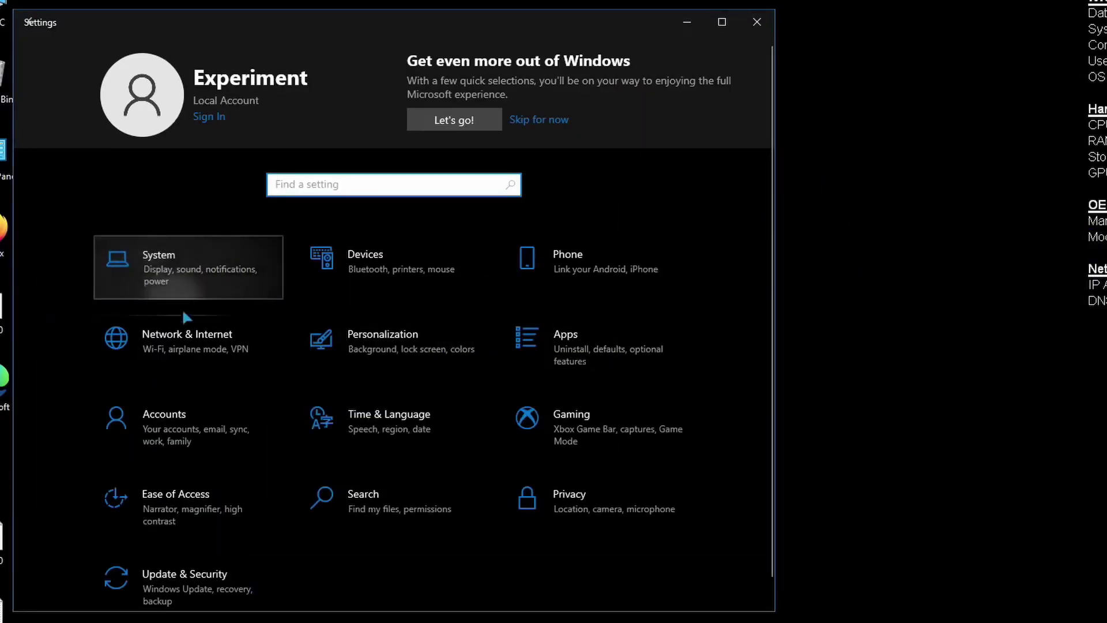
Step: Review the device and Windows specifications on the About page in System settings, and close Settings
click(157, 233)
click(144, 530)
scroll(583, 288, down, 3)
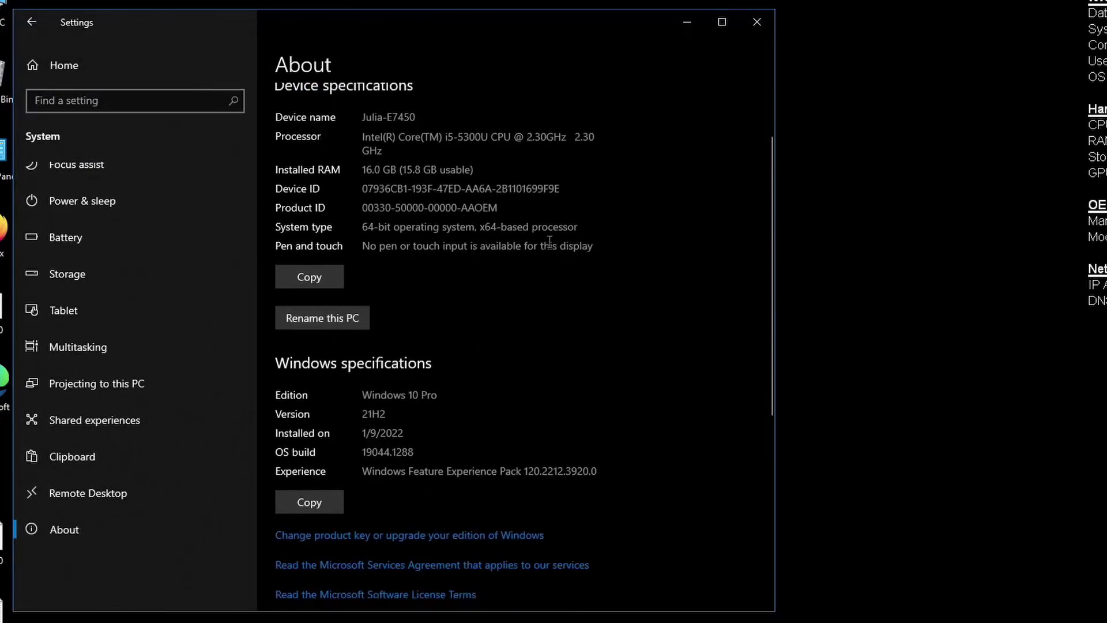
click(756, 22)
Step: Restart the computer
key(super+x)
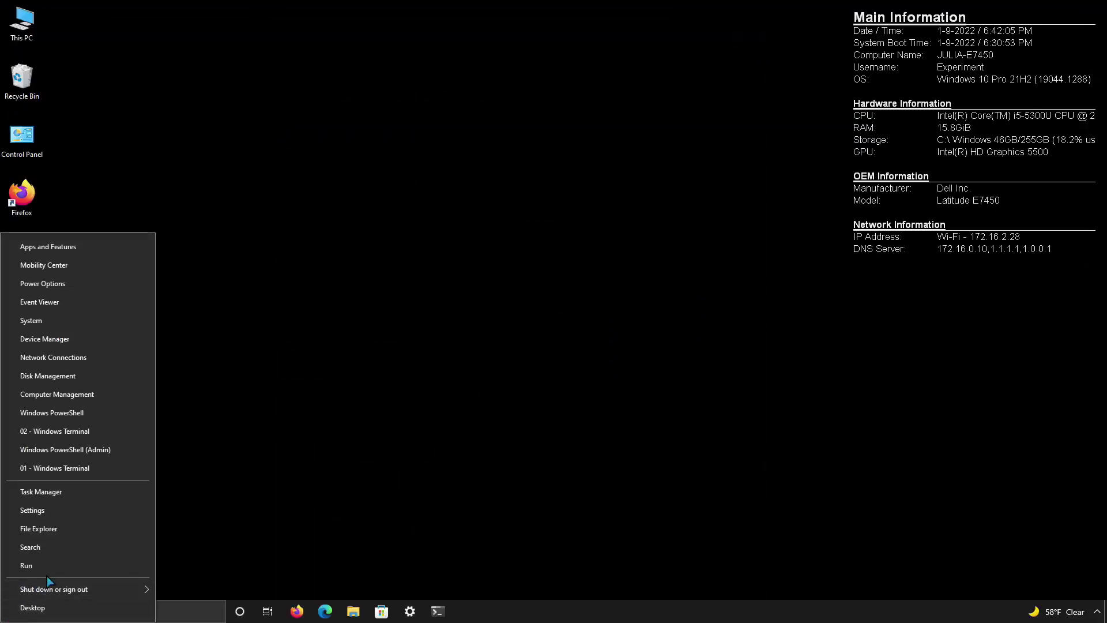
mouse_move(72, 582)
click(182, 584)
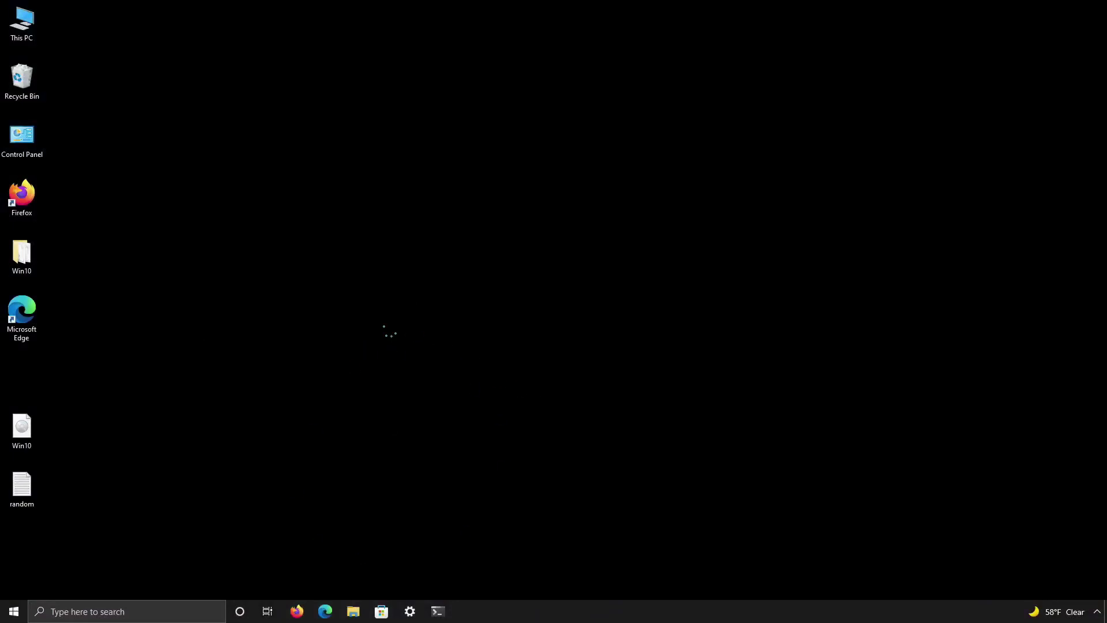
Step: Change the desktop background from a solid color to a picture, browsing for the palm tree sunset image
right_click(384, 327)
click(455, 485)
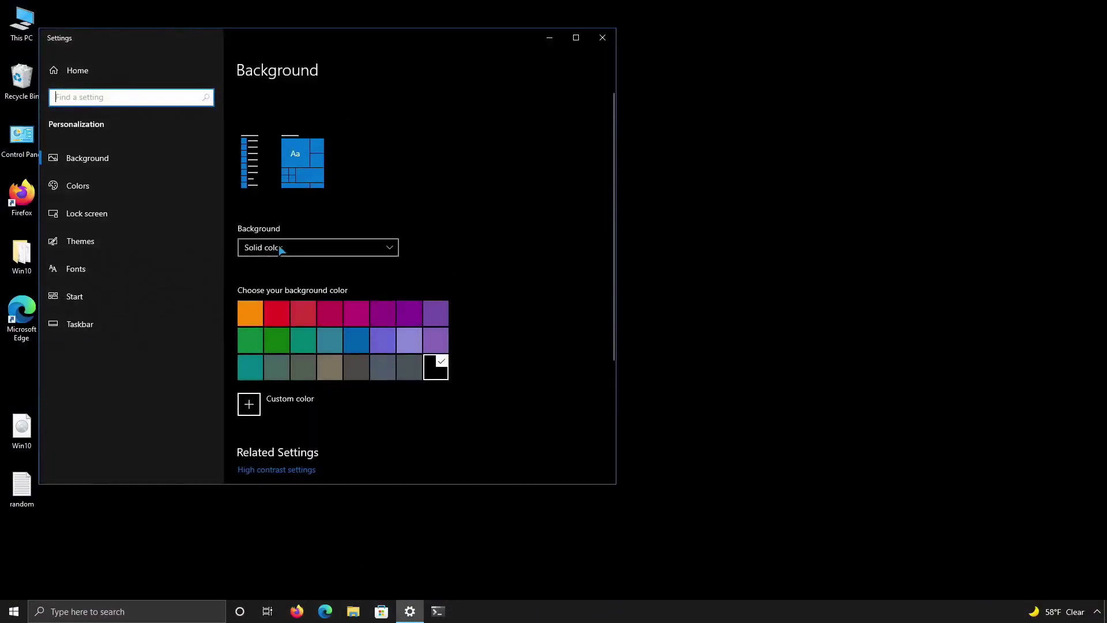
click(276, 247)
click(296, 228)
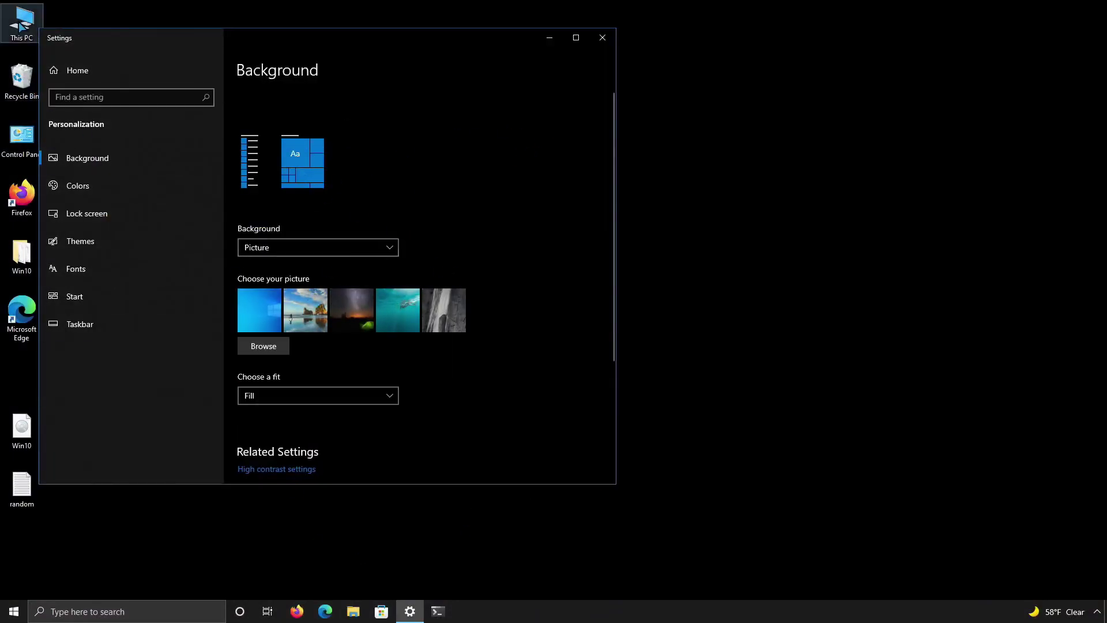
click(264, 346)
double_click(431, 138)
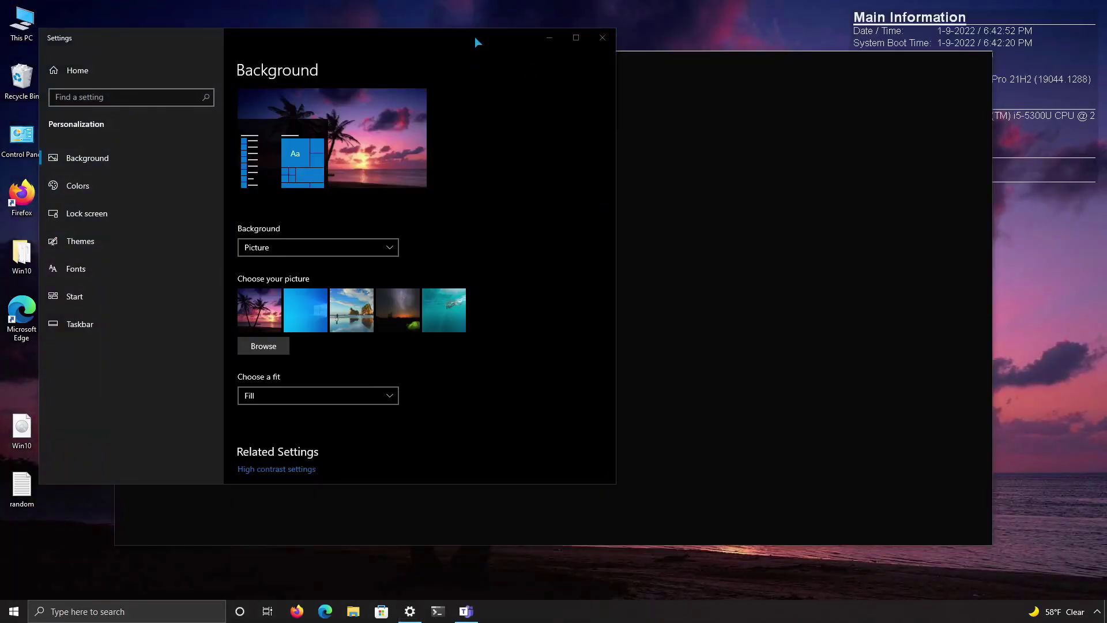
Step: Move the Settings window aside, and close it and the Microsoft Teams welcome window
drag(476, 41, 559, 89)
click(710, 90)
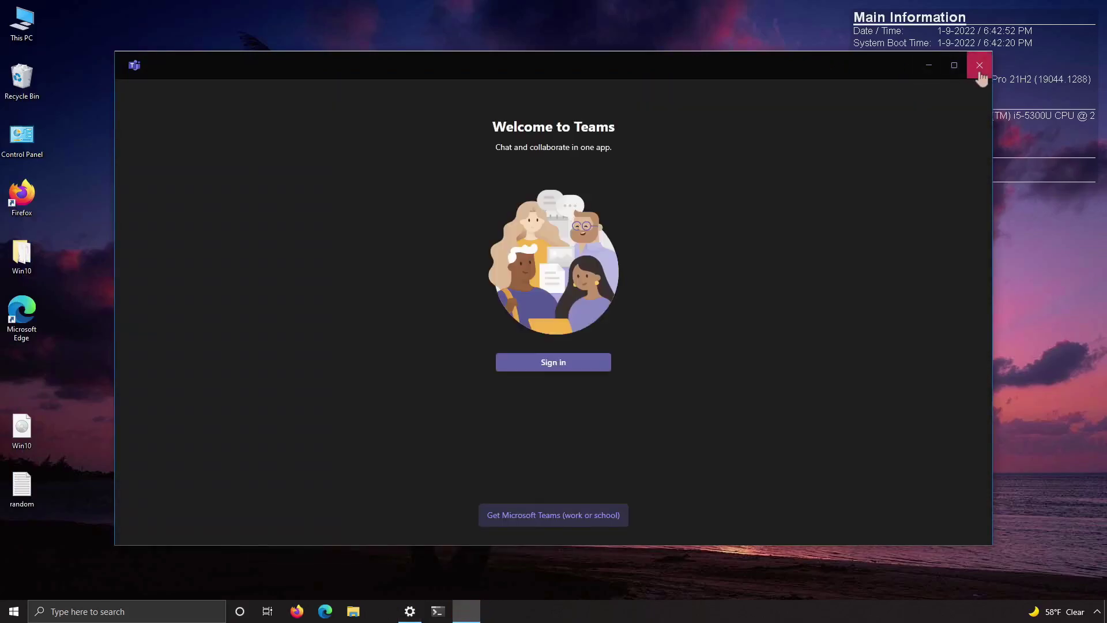
click(979, 68)
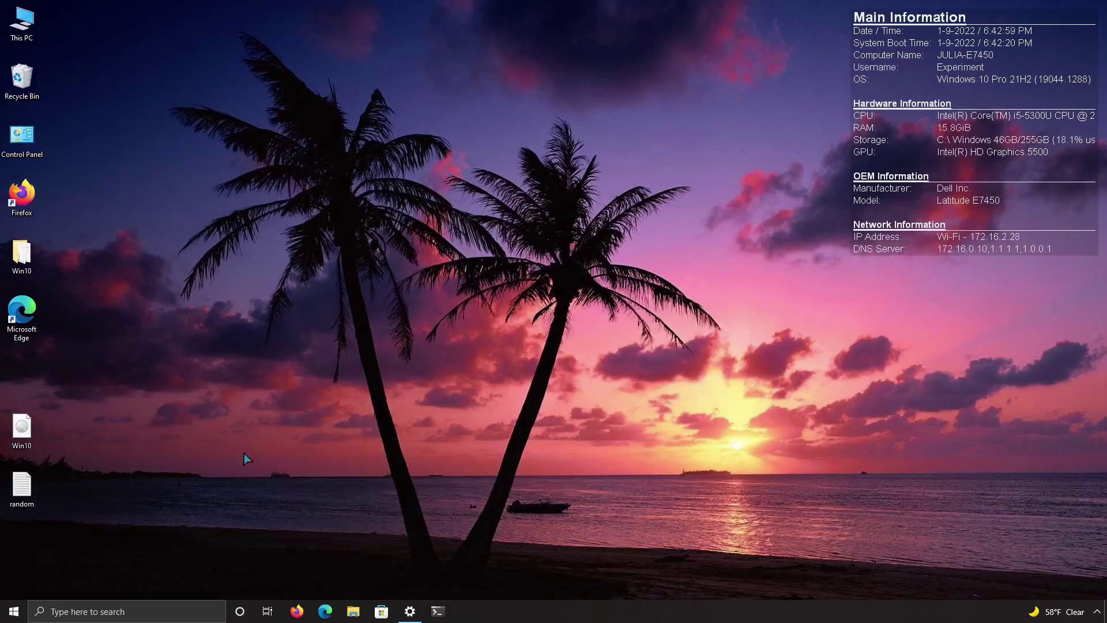
Step: Install all the fonts in the Convection folder under Documents for all users, and close File Explorer
click(352, 610)
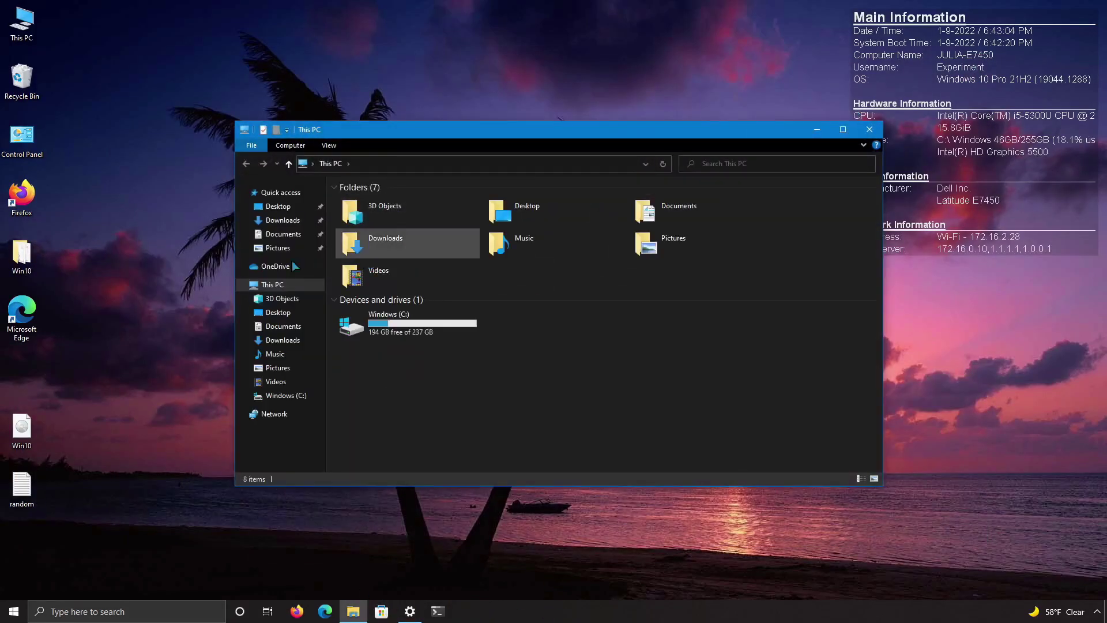
click(282, 325)
click(373, 208)
double_click(373, 203)
key(ctrl+a)
right_click(385, 215)
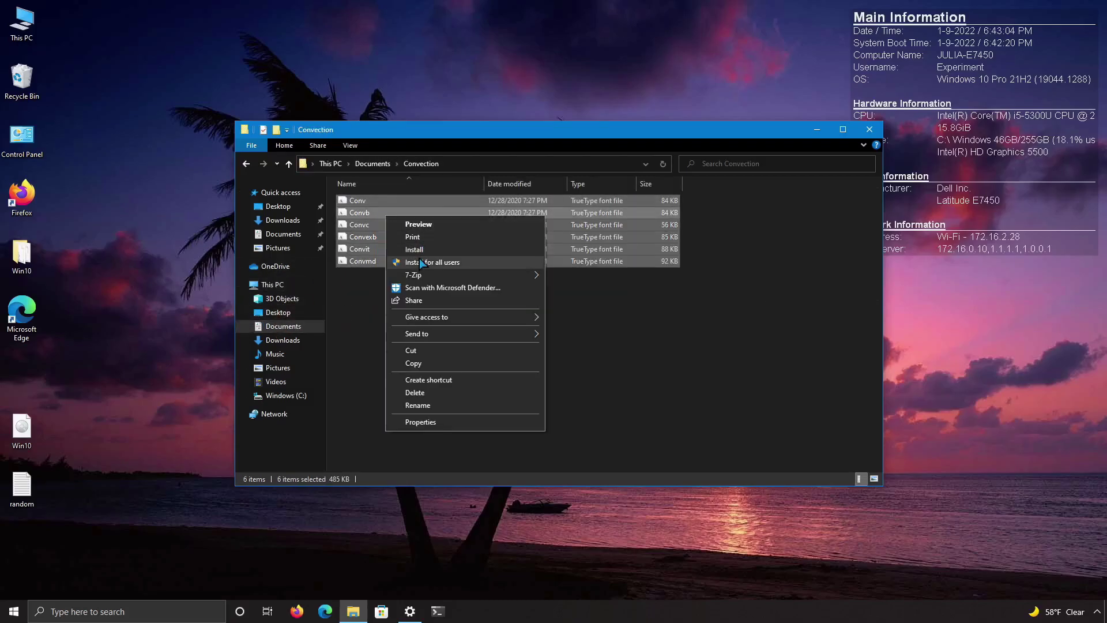
click(415, 263)
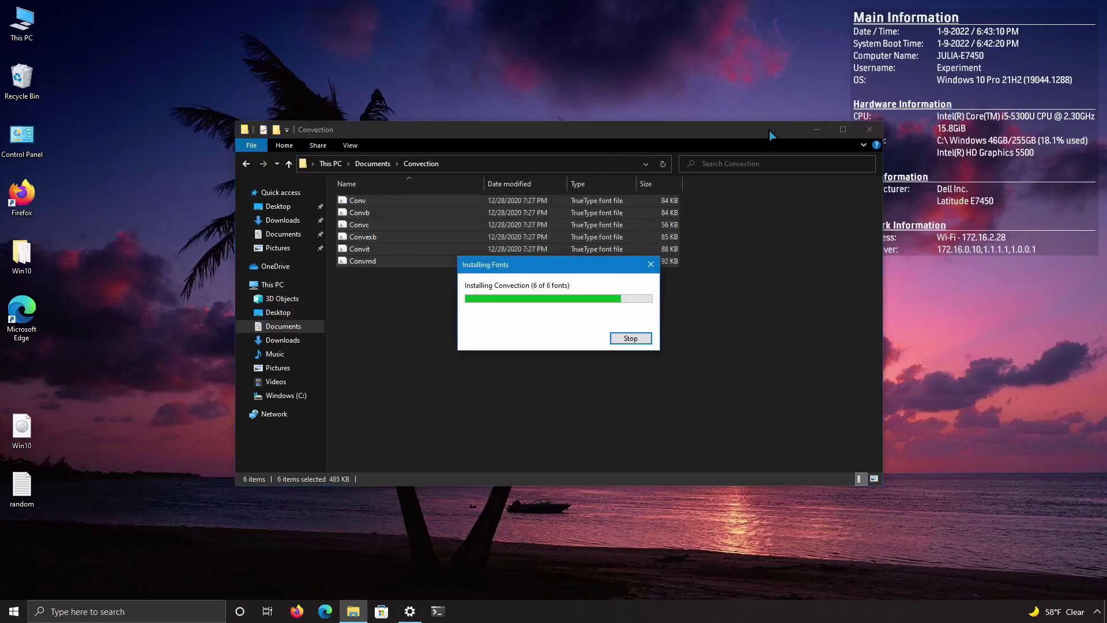
click(357, 166)
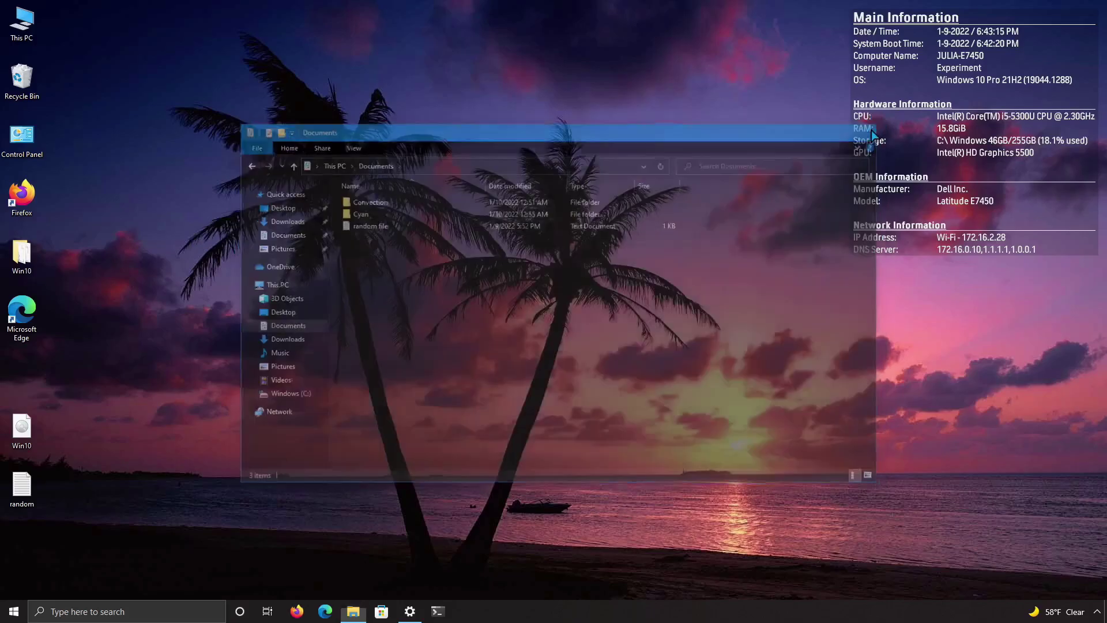
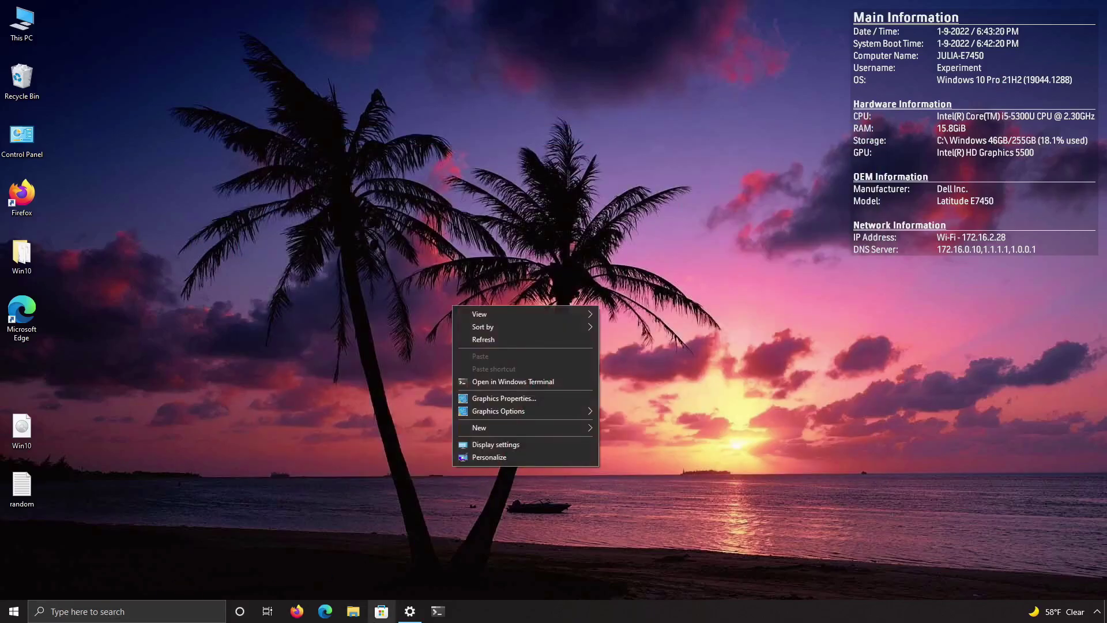
Step: Open the Windows.old\Windows folder on drive C: and show the details of the explorer application's properties
double_click(376, 313)
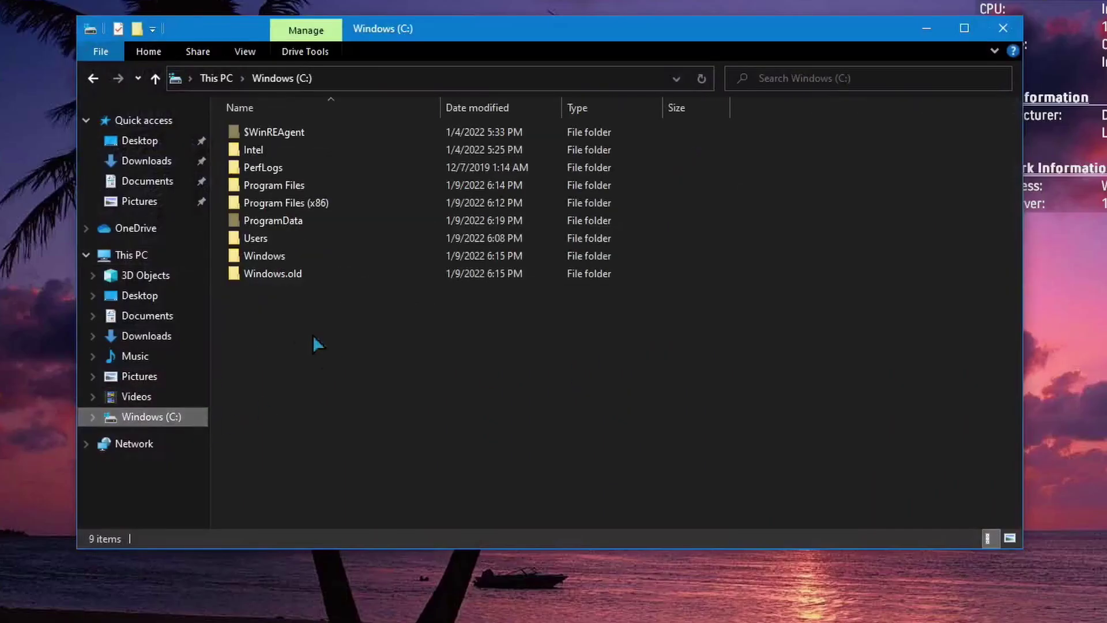
double_click(305, 276)
double_click(286, 258)
scroll(331, 346, down, 19)
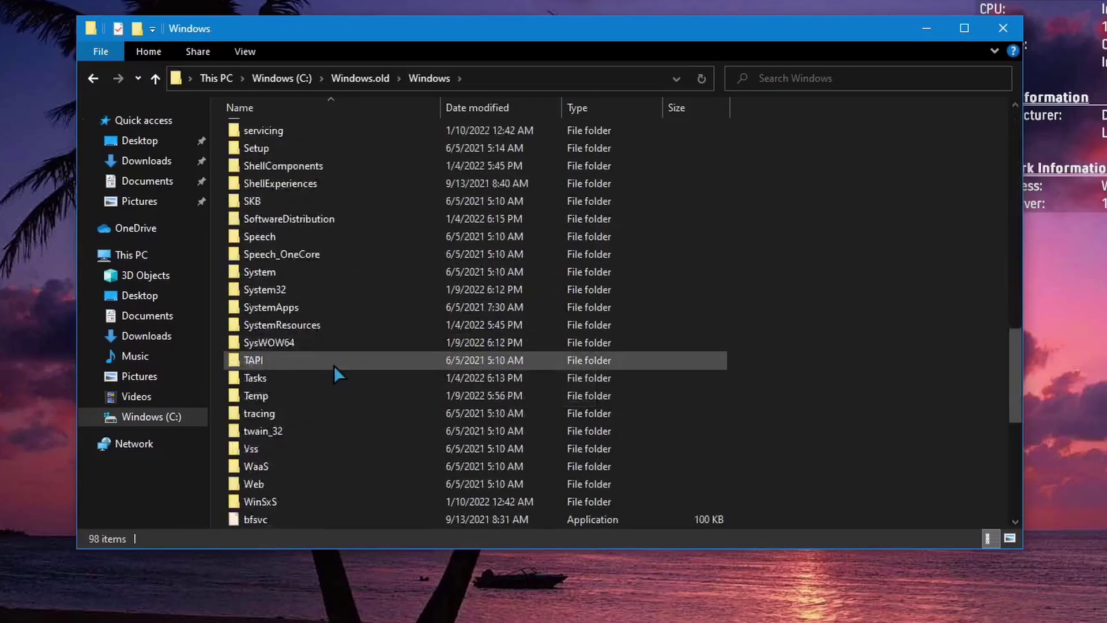
right_click(283, 286)
click(321, 601)
click(425, 289)
drag(457, 265, 770, 116)
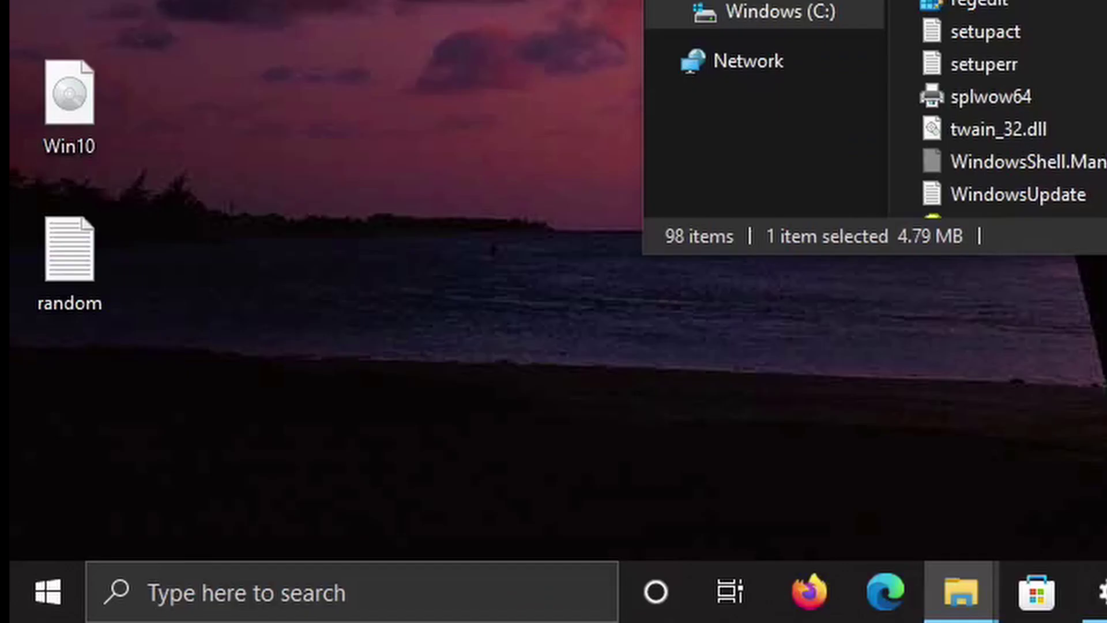
Step: Run winver to show the installed Windows version
key(super+x)
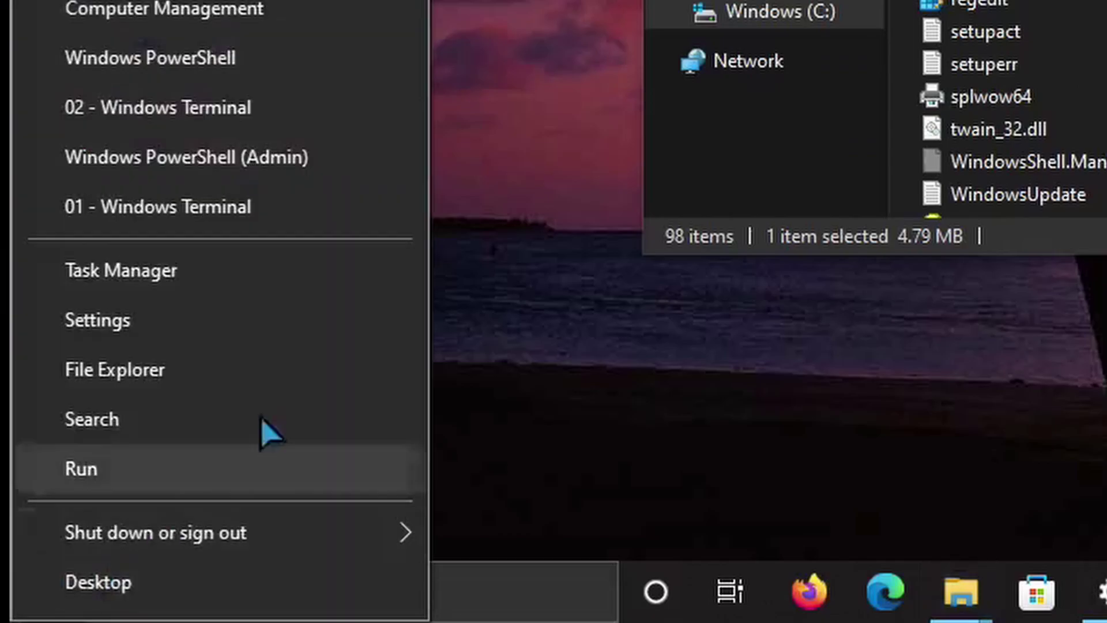
click(395, 482)
text(winver)
key(Return)
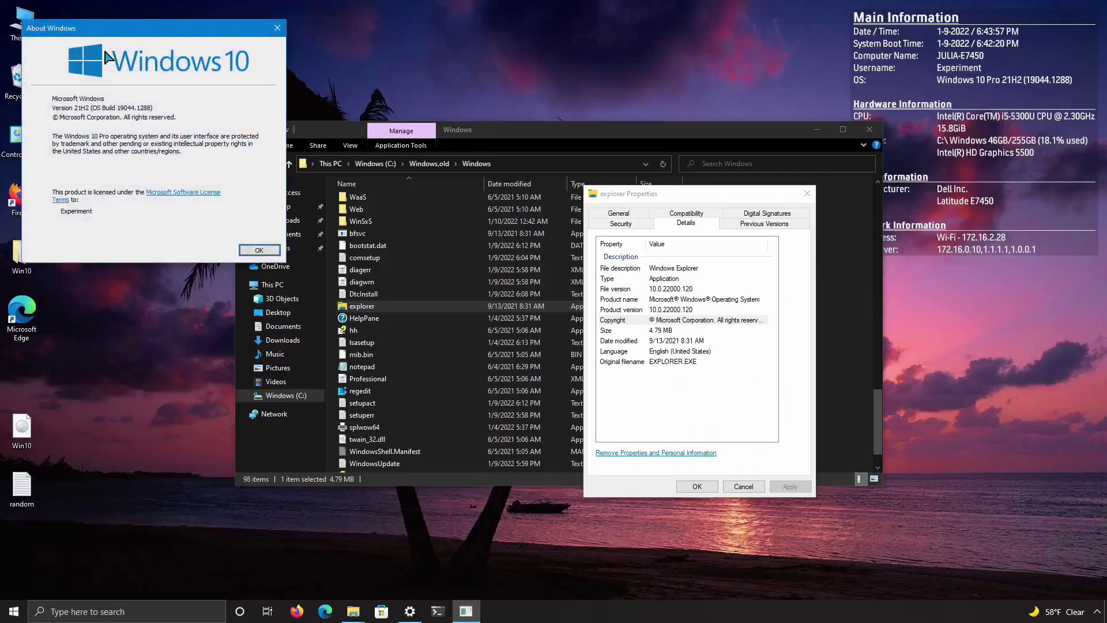
Step: Arrange the About Windows and explorer Properties windows side by side for comparison, close File Explorer, and close both dialogs
drag(115, 31, 346, 117)
click(541, 12)
click(792, 116)
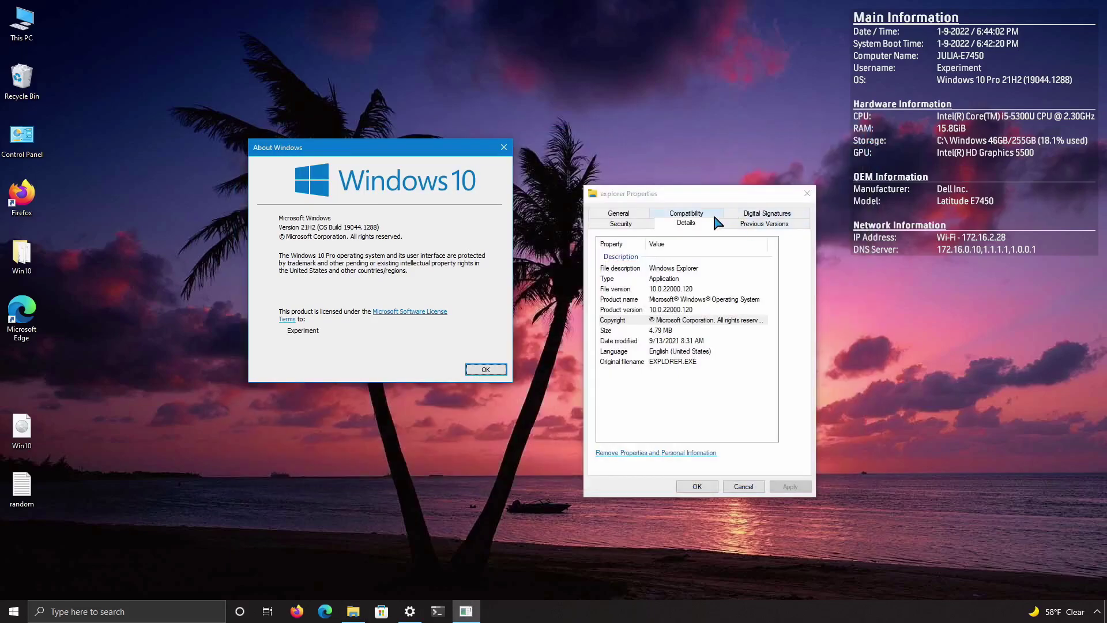
click(696, 486)
click(486, 368)
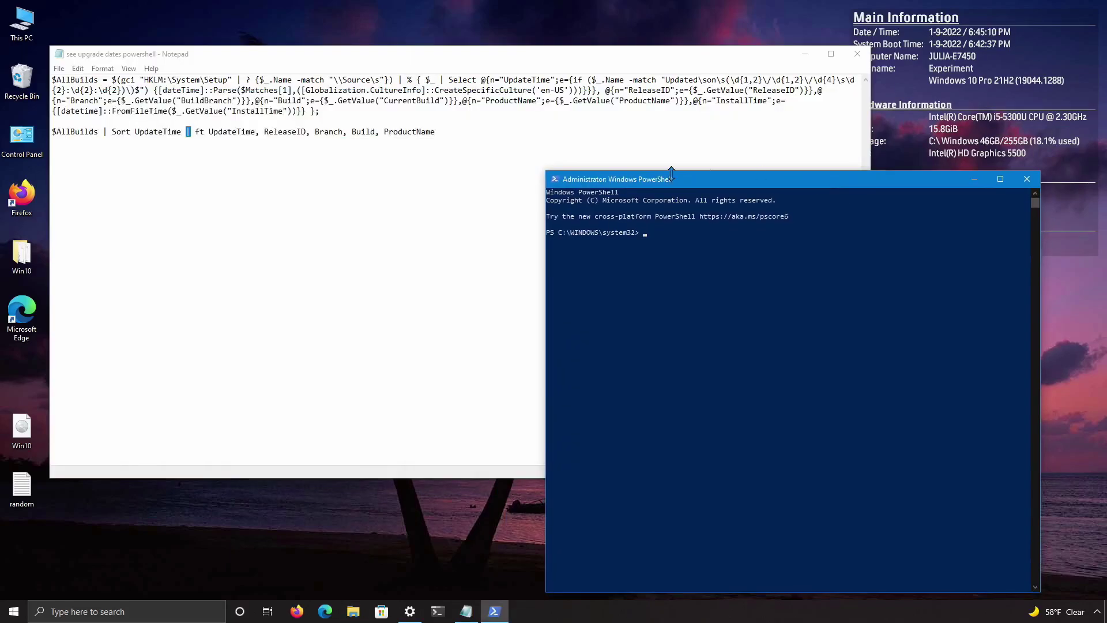
Step: Copy the $AllBuilds definition command from the upgrade dates text file and paste it into the administrator PowerShell window
click(326, 111)
key(ctrl+shift+Home)
right_click(103, 93)
click(126, 128)
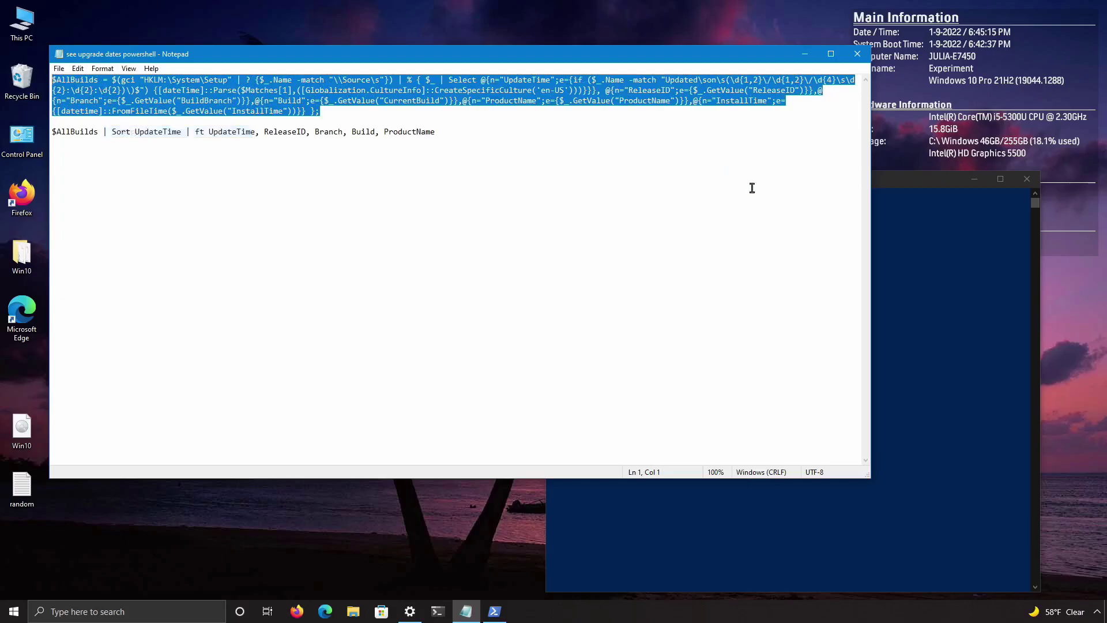
right_click(844, 251)
click(439, 237)
Step: Copy the line "$AllBuilds | Sort UpdateTime | ft UpdateTime, ReleaseID, Branch, Build, ProductName" from the text file and run it in PowerShell
drag(435, 132, 159, 124)
right_click(160, 125)
click(178, 165)
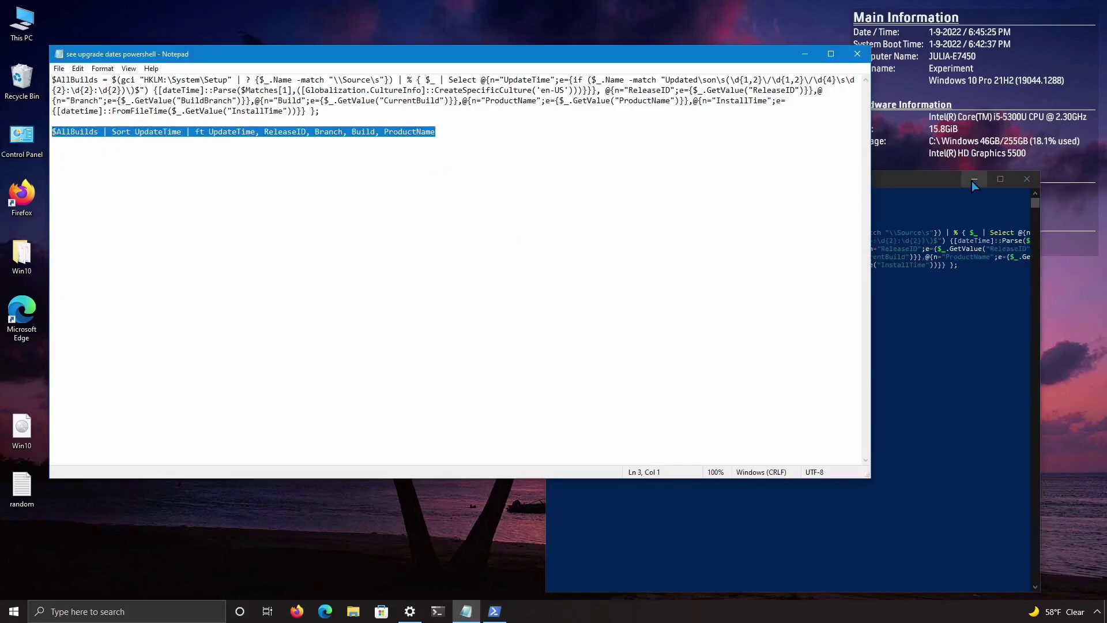
click(494, 611)
click(494, 611)
right_click(725, 345)
key(Return)
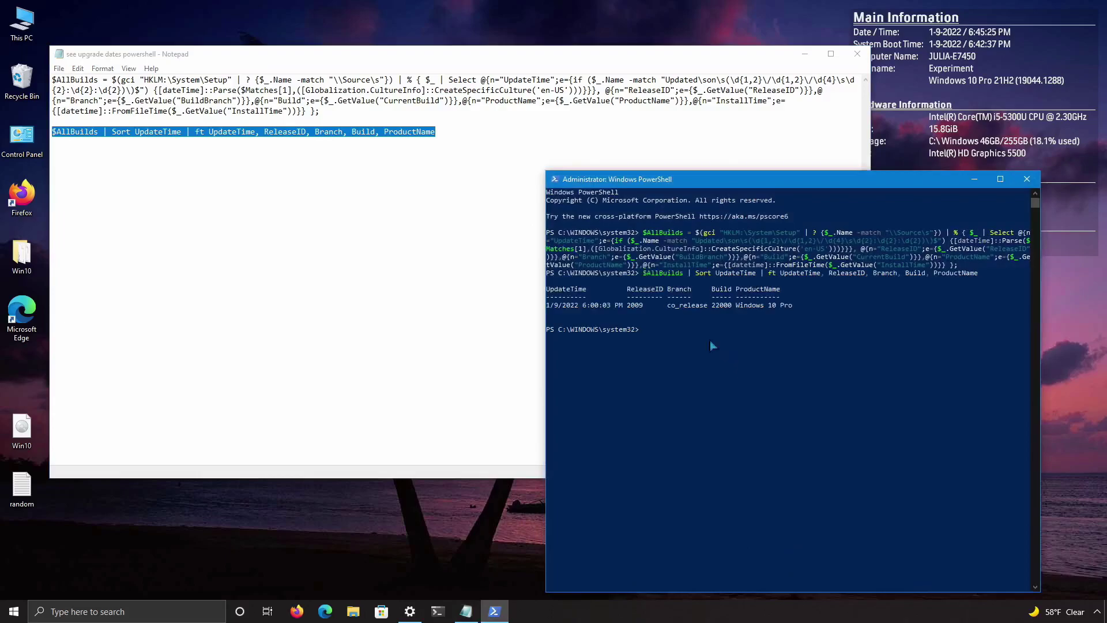
Step: Close the upgrade dates text file, move the PowerShell window toward the center, and highlight the upgrade history row
click(857, 54)
drag(841, 180, 615, 164)
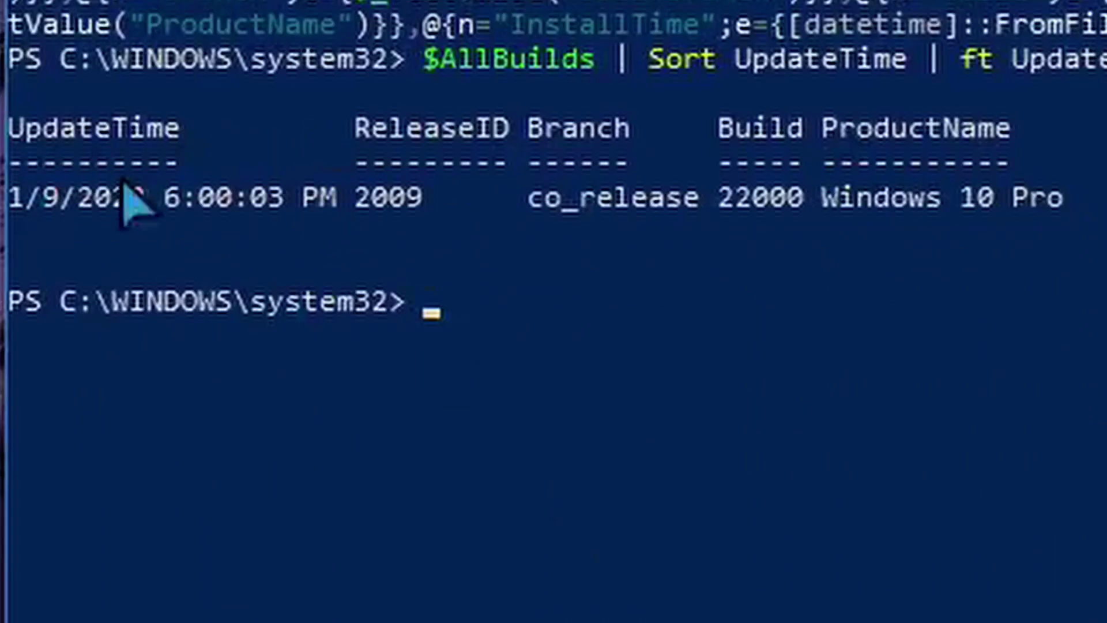
drag(15, 199, 1101, 199)
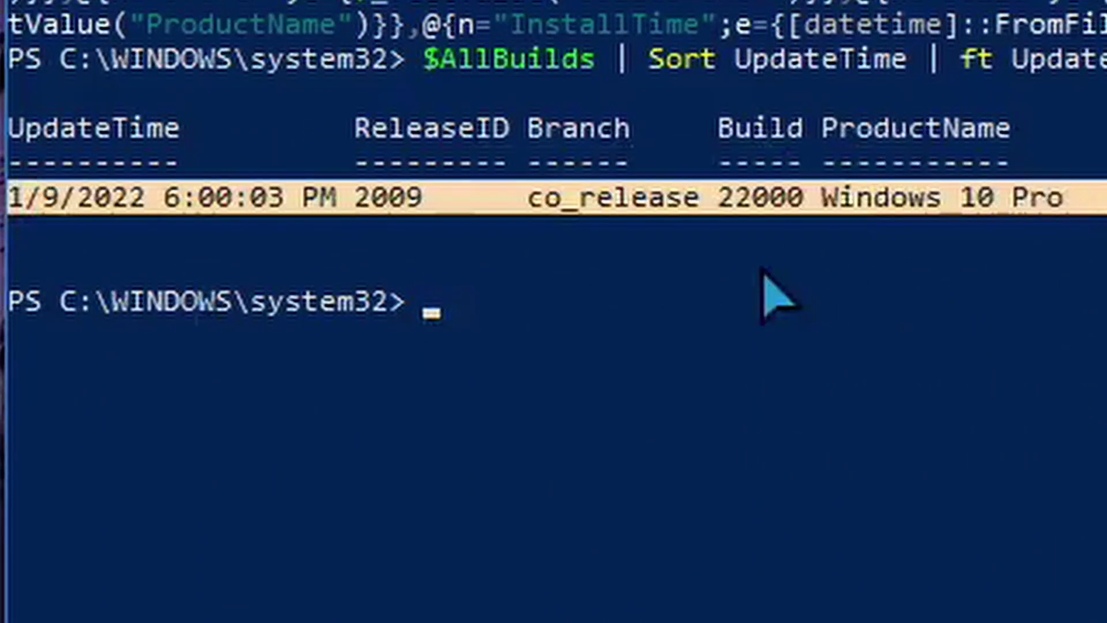
right_click(630, 267)
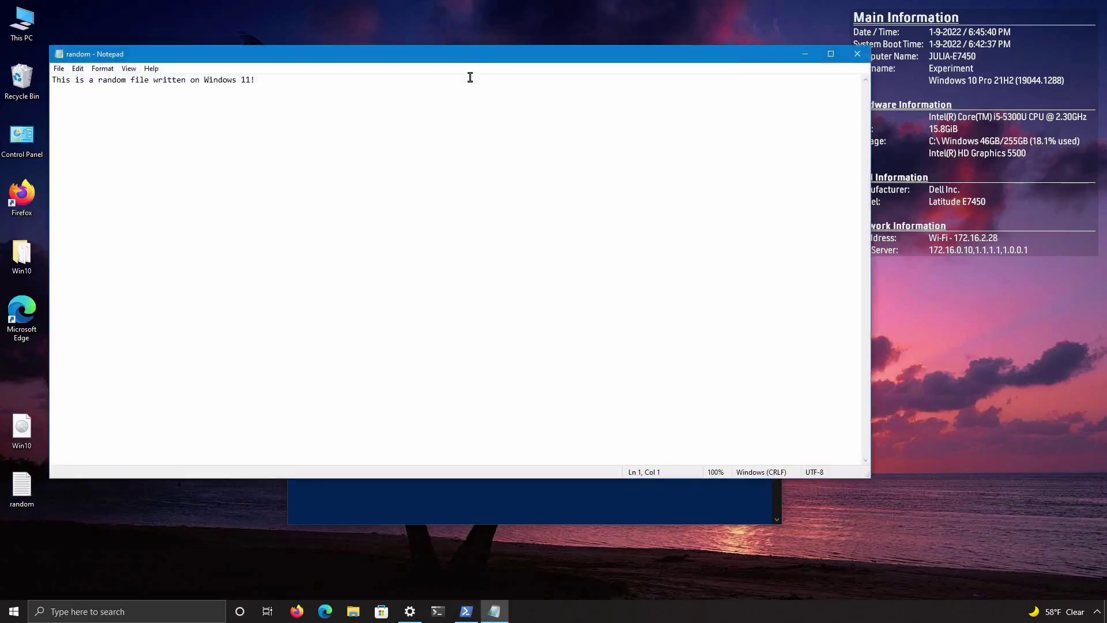
Step: Examine the random text file and Notepad's font settings, move the Notepad window aside, and close it
click(97, 80)
click(103, 68)
click(109, 95)
click(274, 229)
click(233, 390)
click(437, 113)
drag(475, 46, 672, 208)
click(1004, 201)
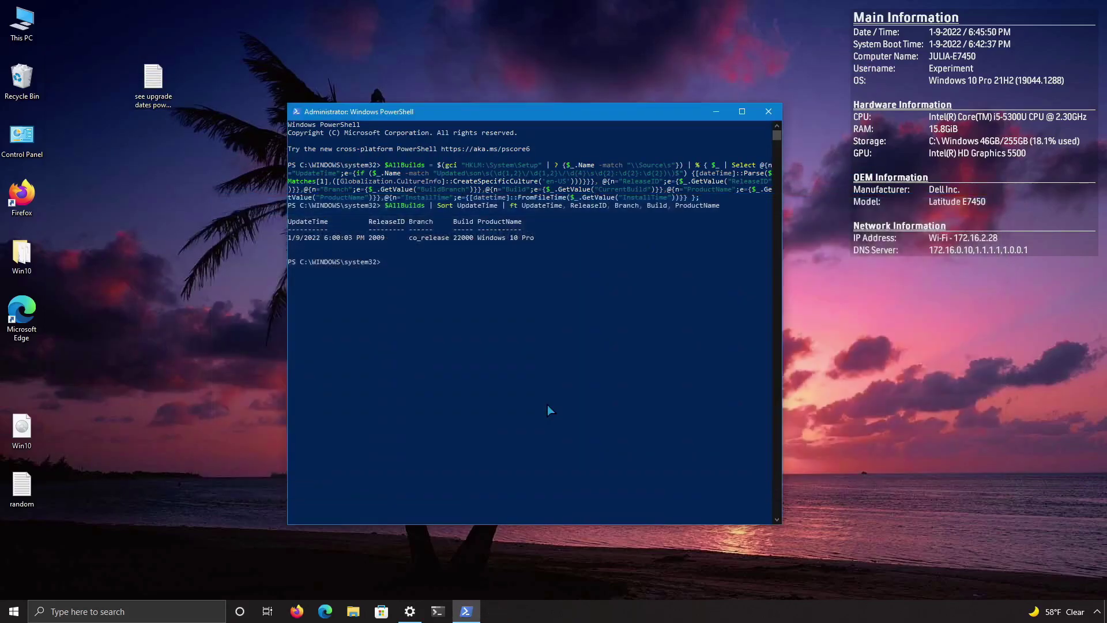
Step: Open Microsoft Store to check that its home page loads, and close it
click(381, 611)
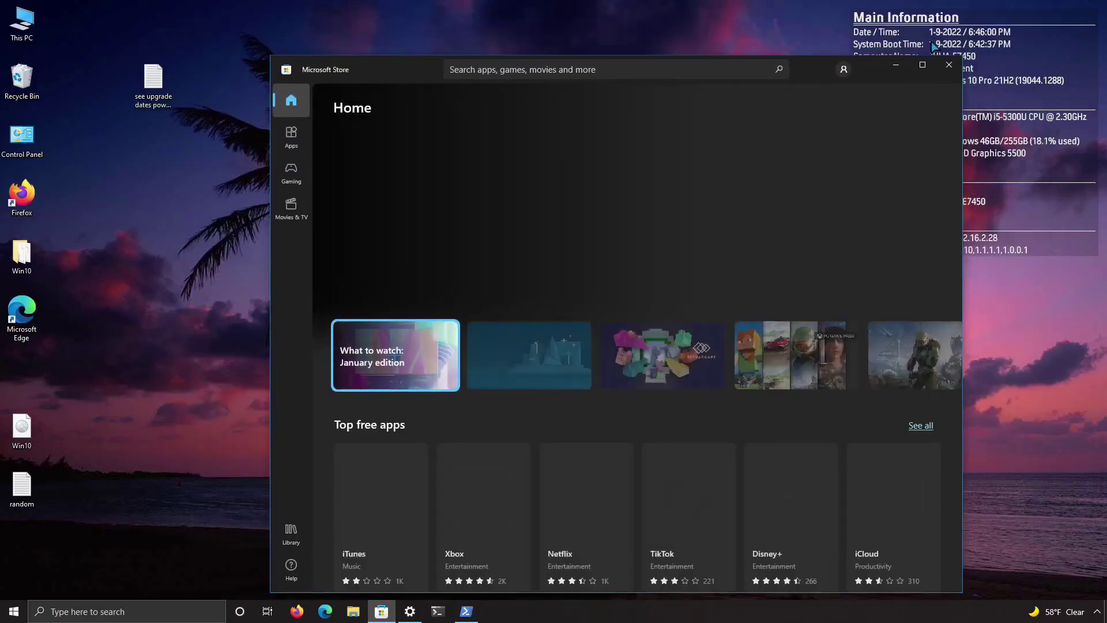
click(1029, 20)
Step: Open Windows Terminal as administrator and run sfc /scannow
right_click(13, 611)
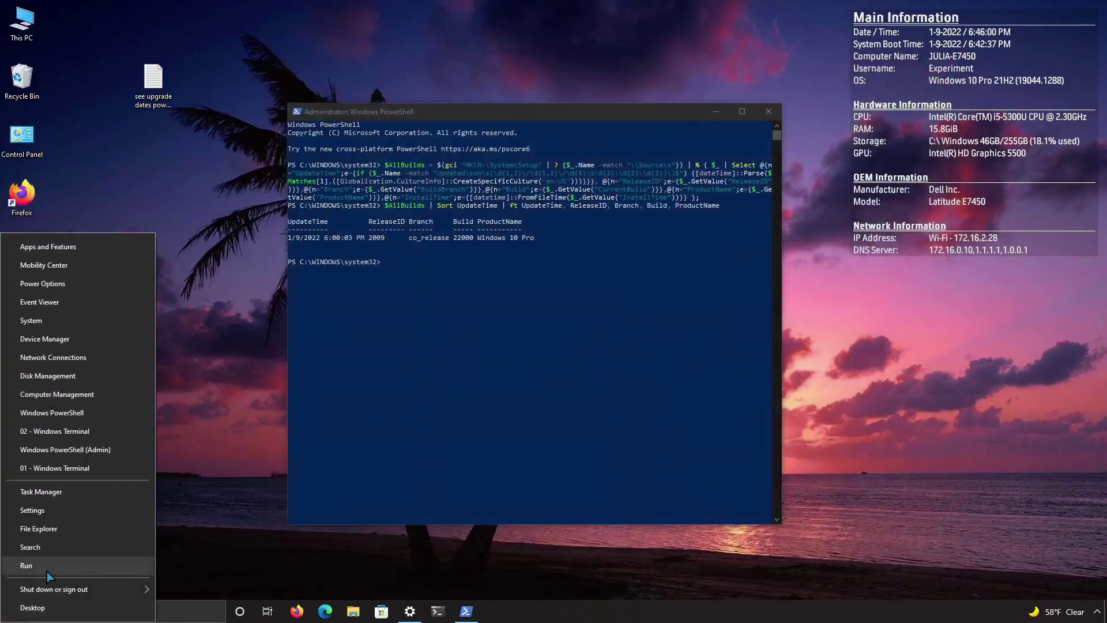
click(66, 453)
click(510, 385)
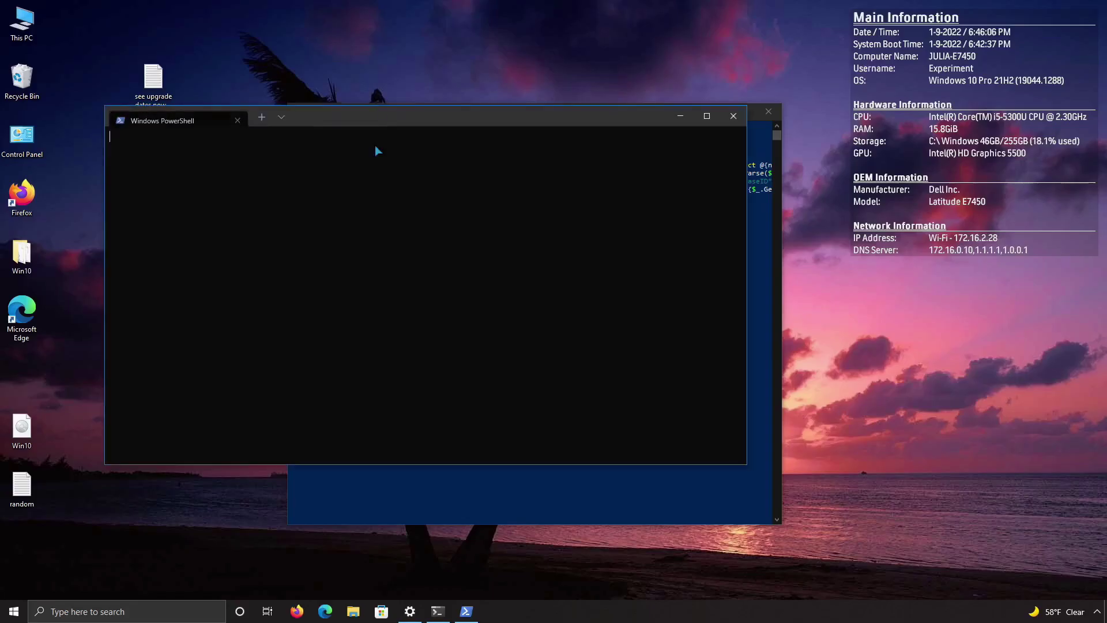
text(sfc)
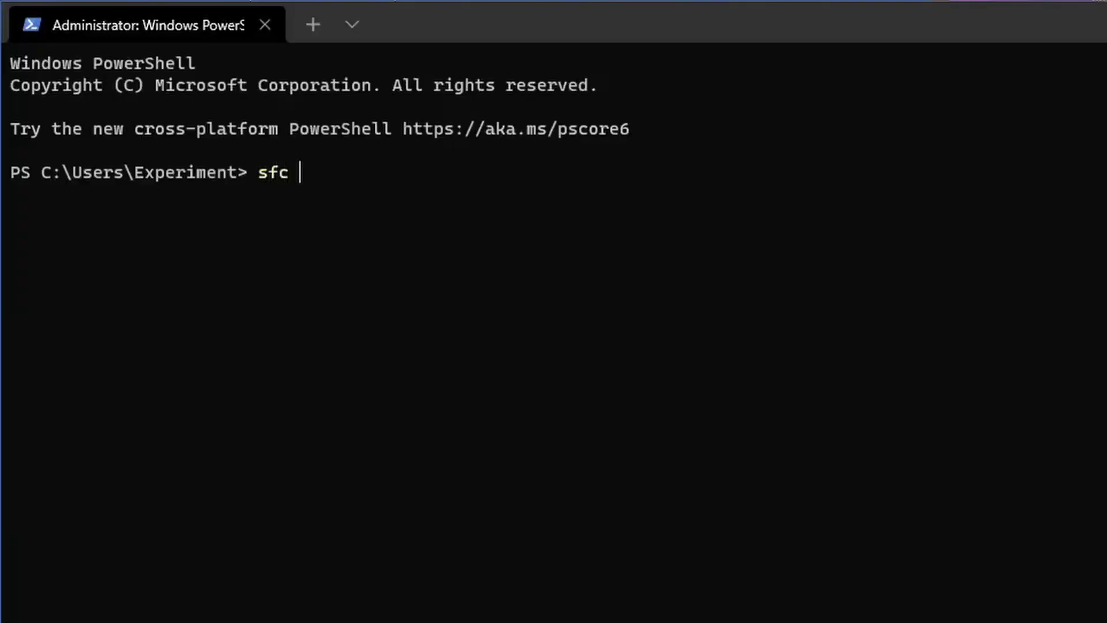
text( /scannow)
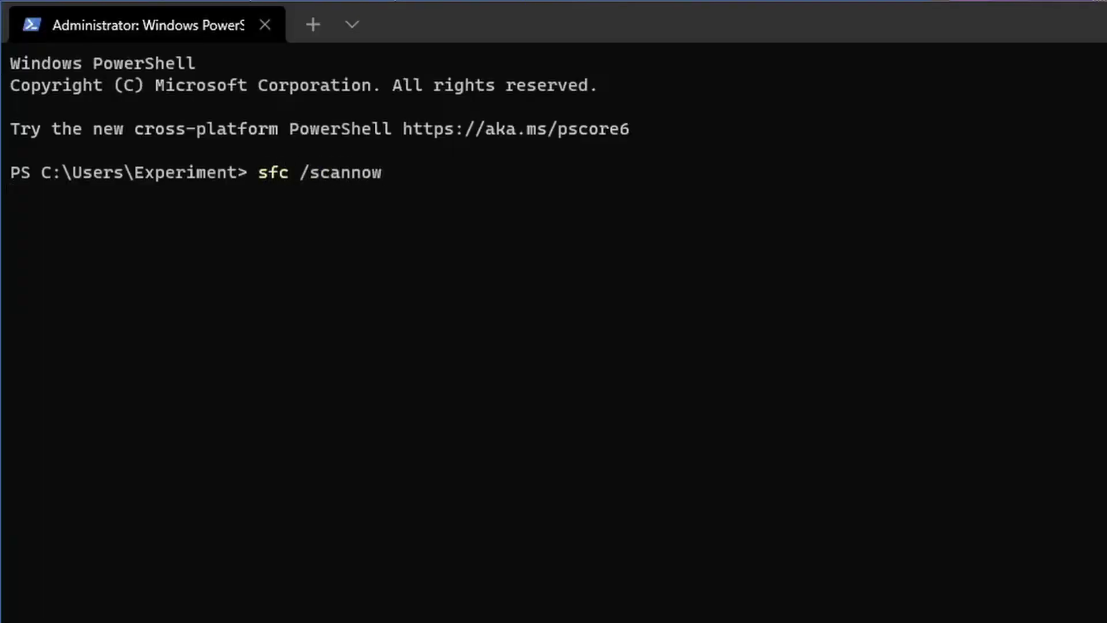
key(Return)
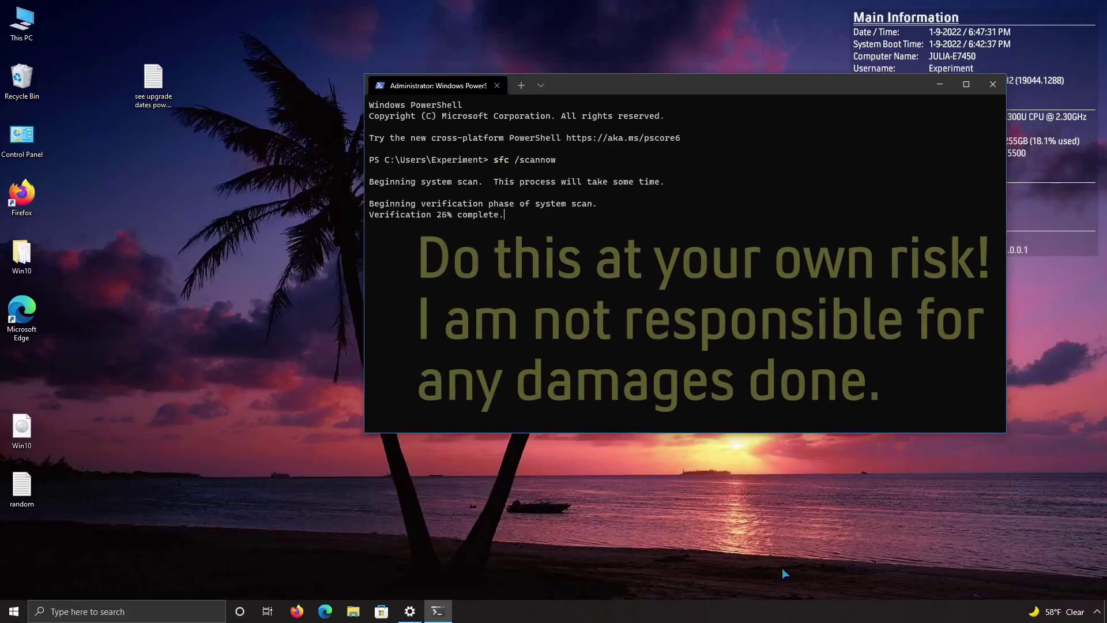
Step: Turn on the Clock, Volume, Network, Power, Location, Action Center and Microphone system icons in the taskbar settings
right_click(755, 612)
click(793, 593)
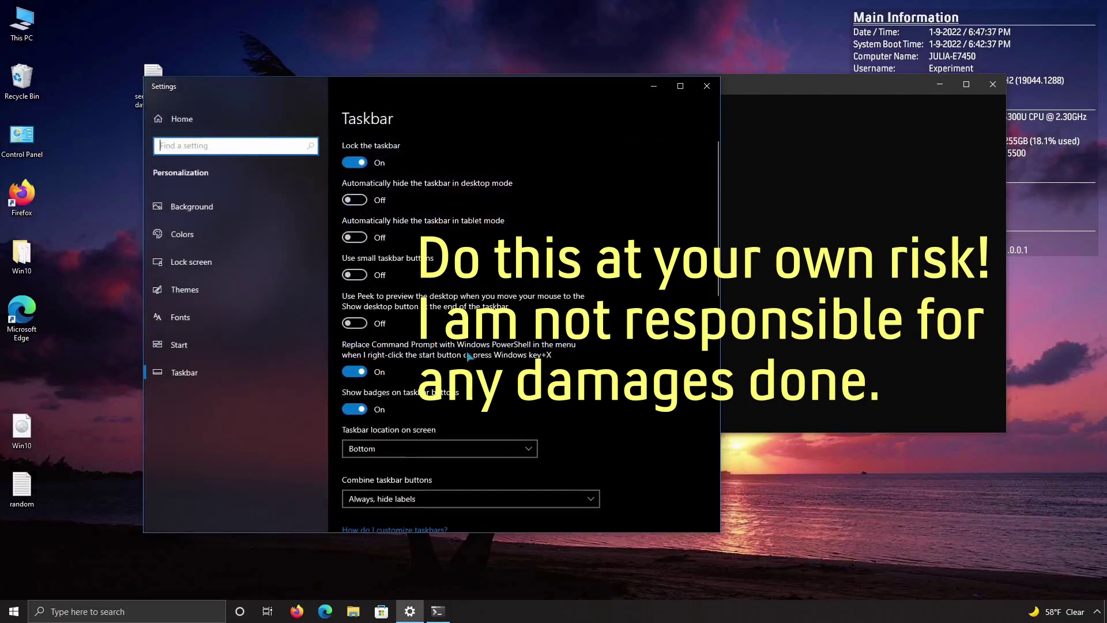
click(403, 476)
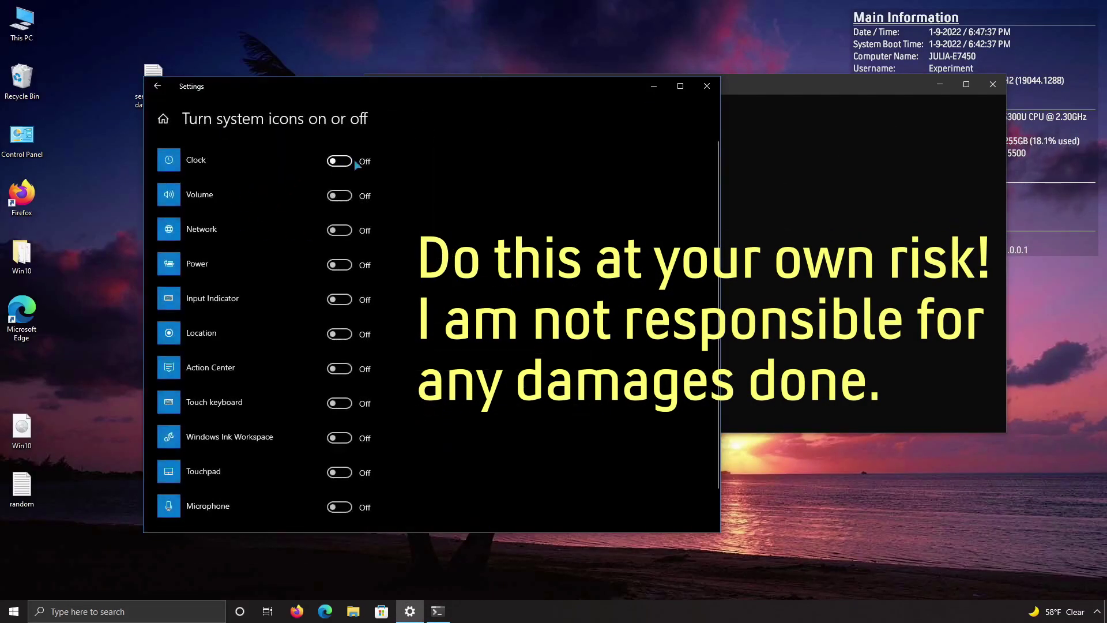
click(350, 195)
click(350, 230)
click(350, 265)
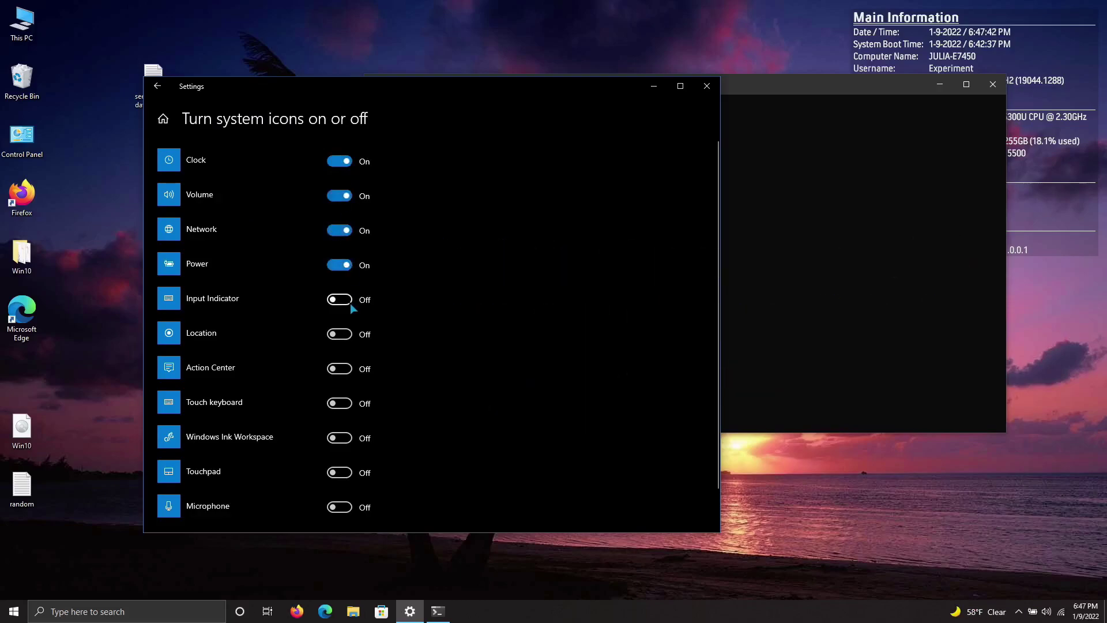
click(345, 368)
scroll(344, 398, down, 2)
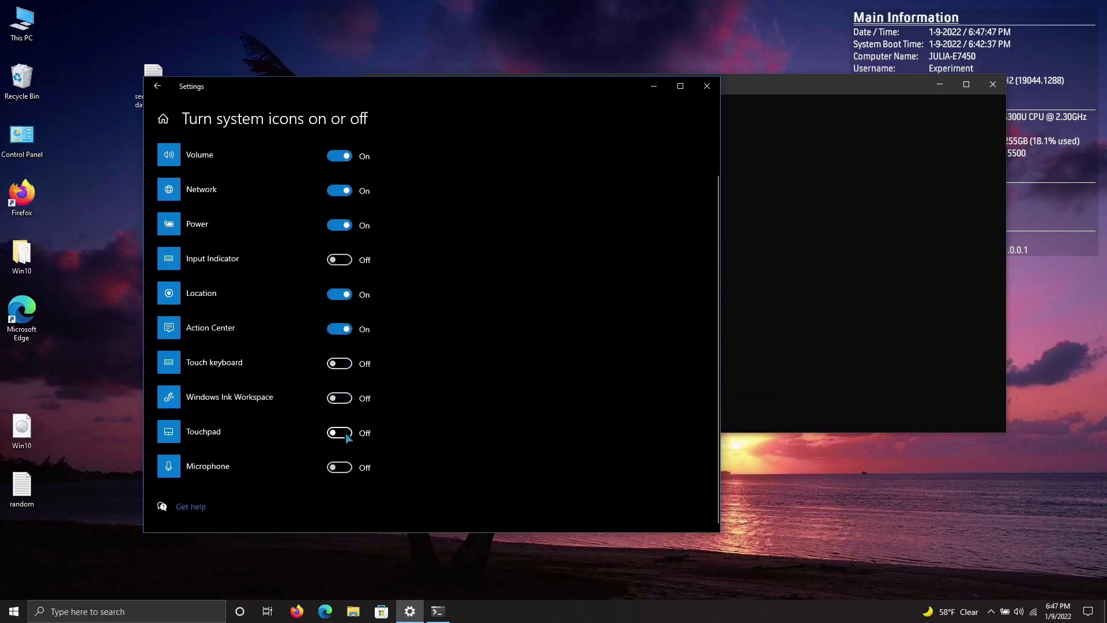
Step: Reorder the notification area icons to network, volume, battery, and leave the system icons page
drag(1024, 612, 1030, 608)
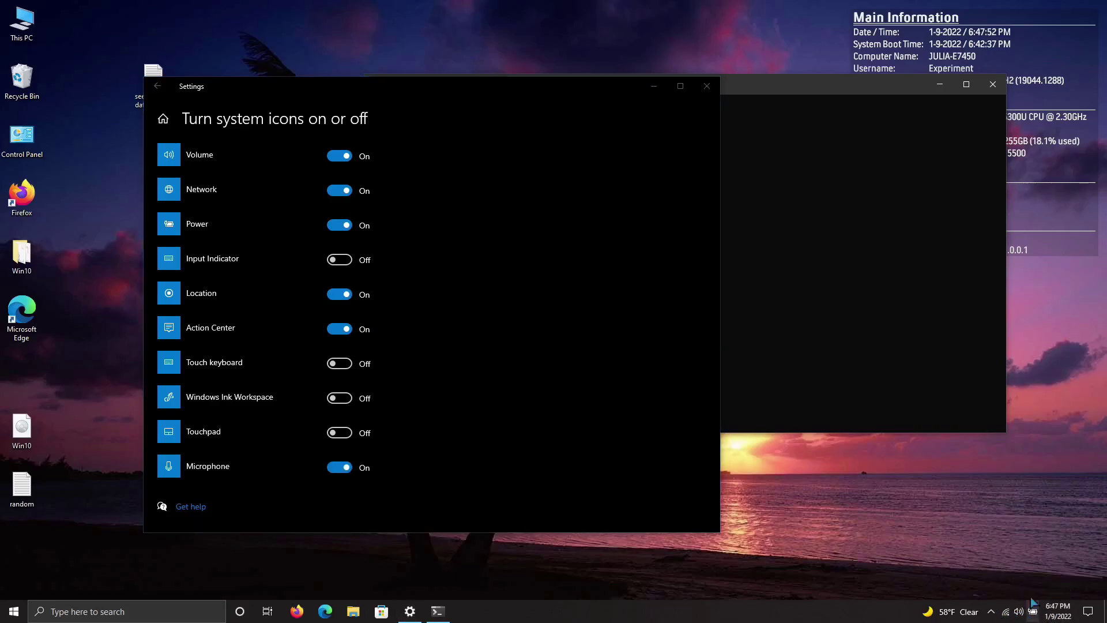
mouse_move(1004, 611)
mouse_down()
mouse_move(1051, 604)
mouse_move(1019, 610)
mouse_up()
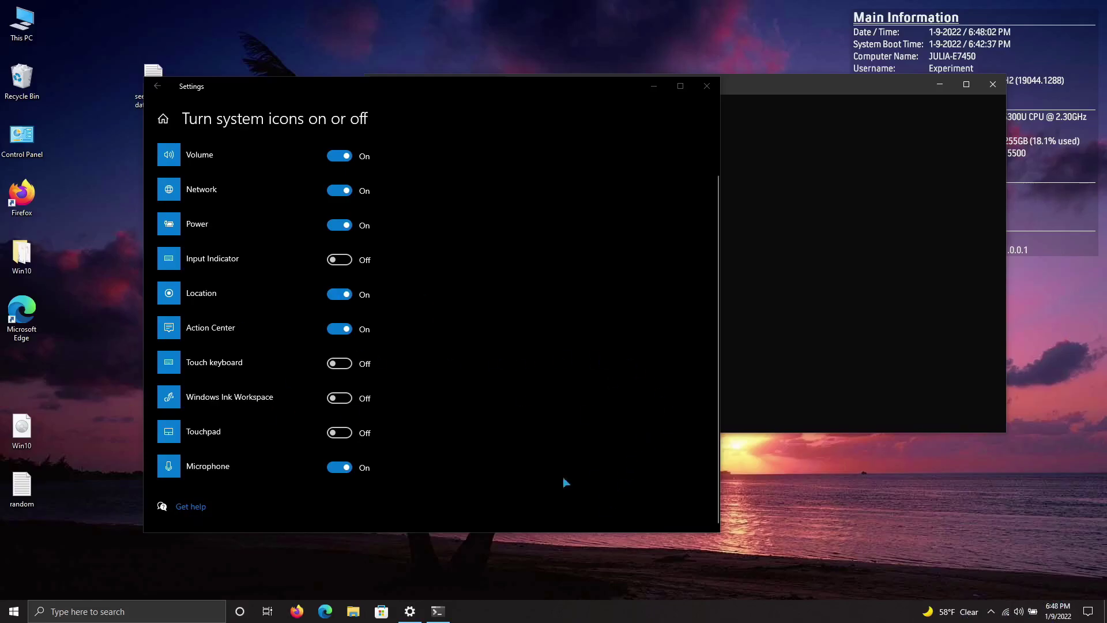
click(157, 86)
Step: Make File Explorer, Settings, Documents, Downloads, Music, Pictures and Videos appear on Start, and close Settings
key(super)
key(super)
key(super+i)
click(392, 353)
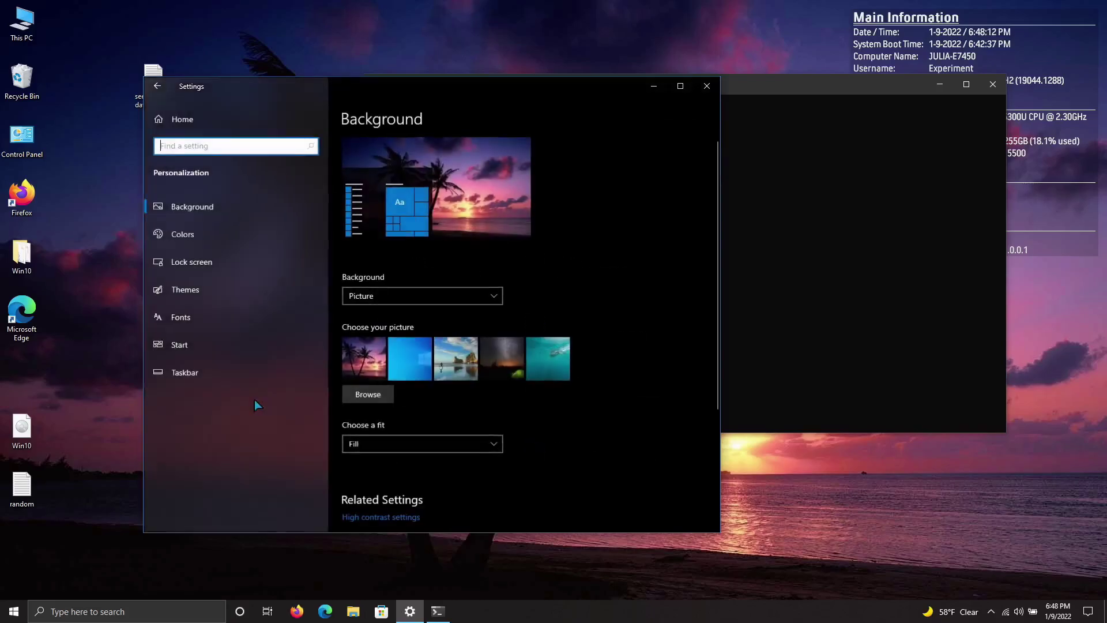
click(242, 345)
click(424, 417)
click(170, 170)
click(170, 208)
click(169, 246)
click(169, 283)
click(170, 395)
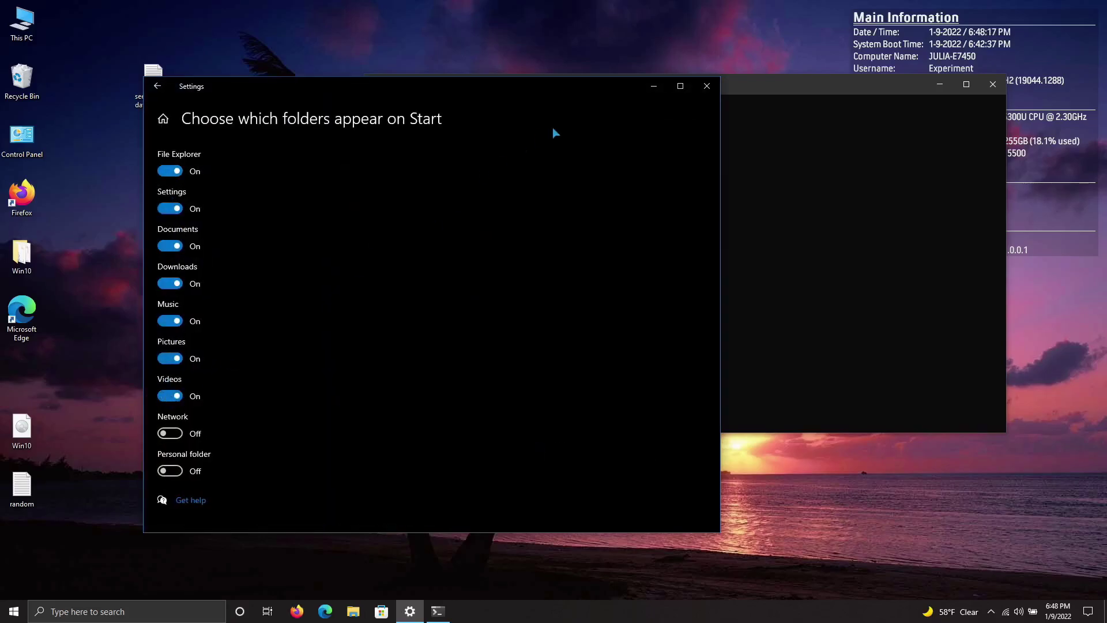
click(706, 86)
Step: Narrow the Start menu so that it shows only the app list
key(super)
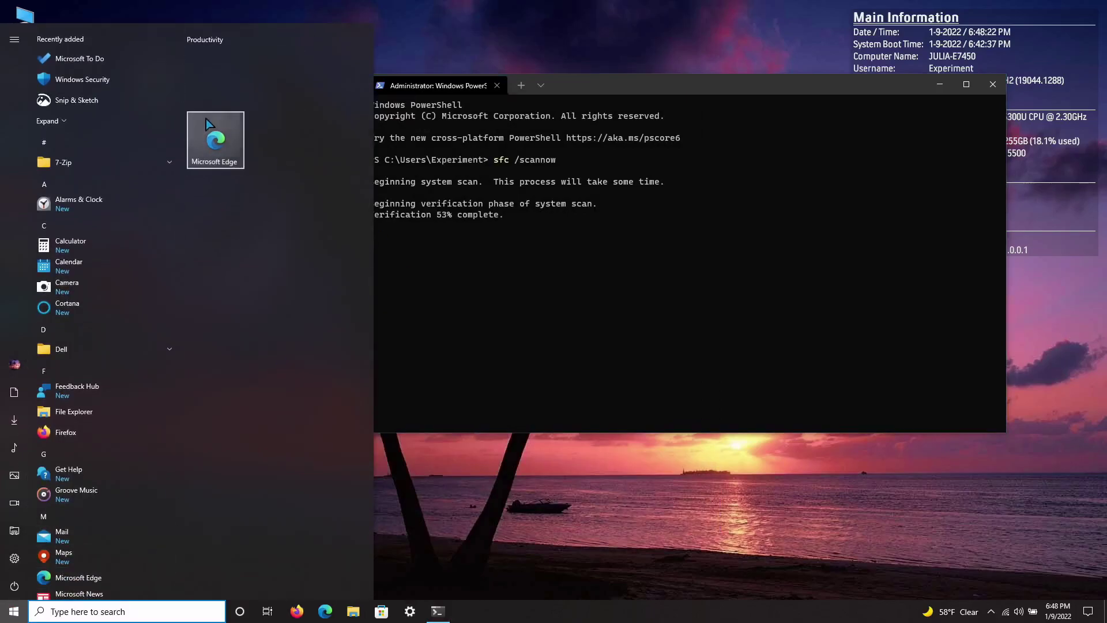
drag(374, 149, 185, 150)
Step: Try to open Windows Security from the Start menu's app list, and close its window
scroll(73, 487, down, 10)
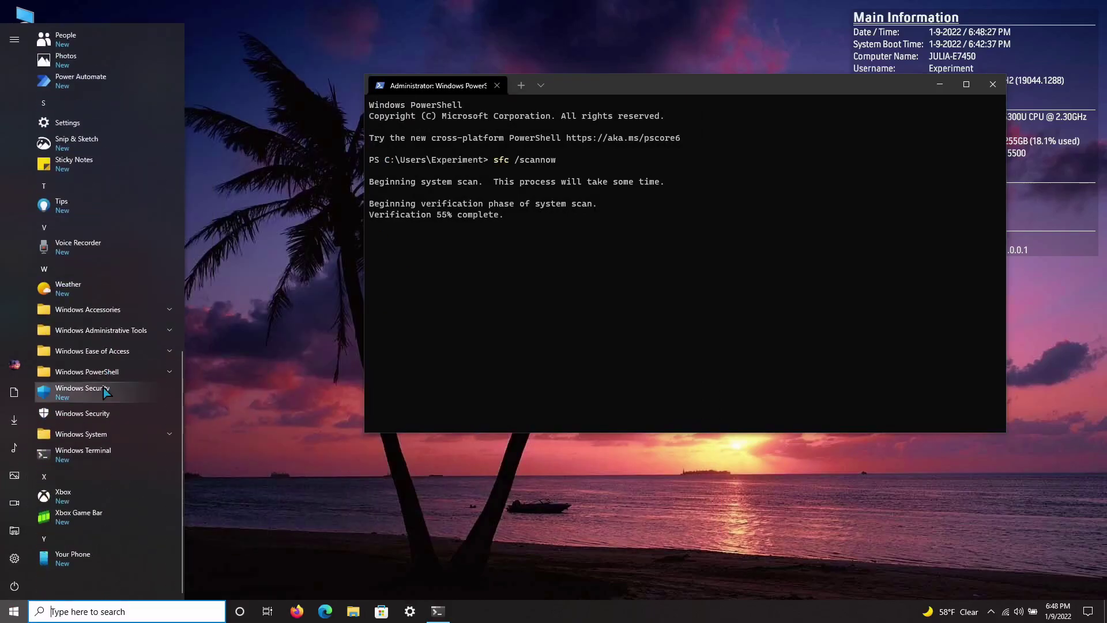
click(74, 487)
drag(308, 49, 394, 52)
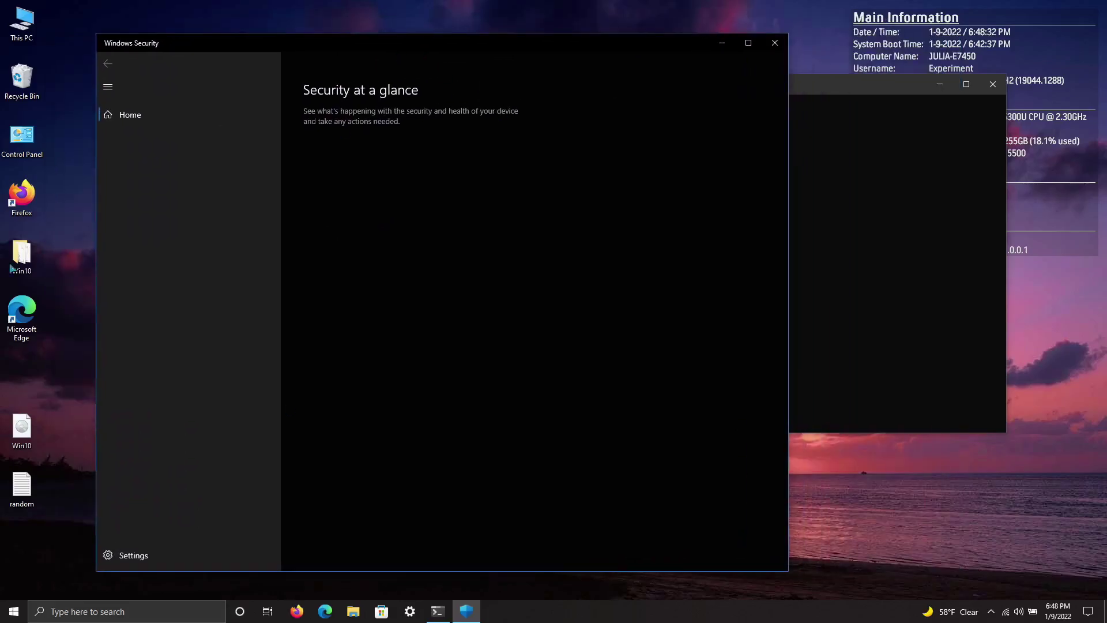
click(774, 42)
Step: Search for "secu" to open Windows Security, and start the action offered for Virus & threat protection
click(4, 613)
text(secu)
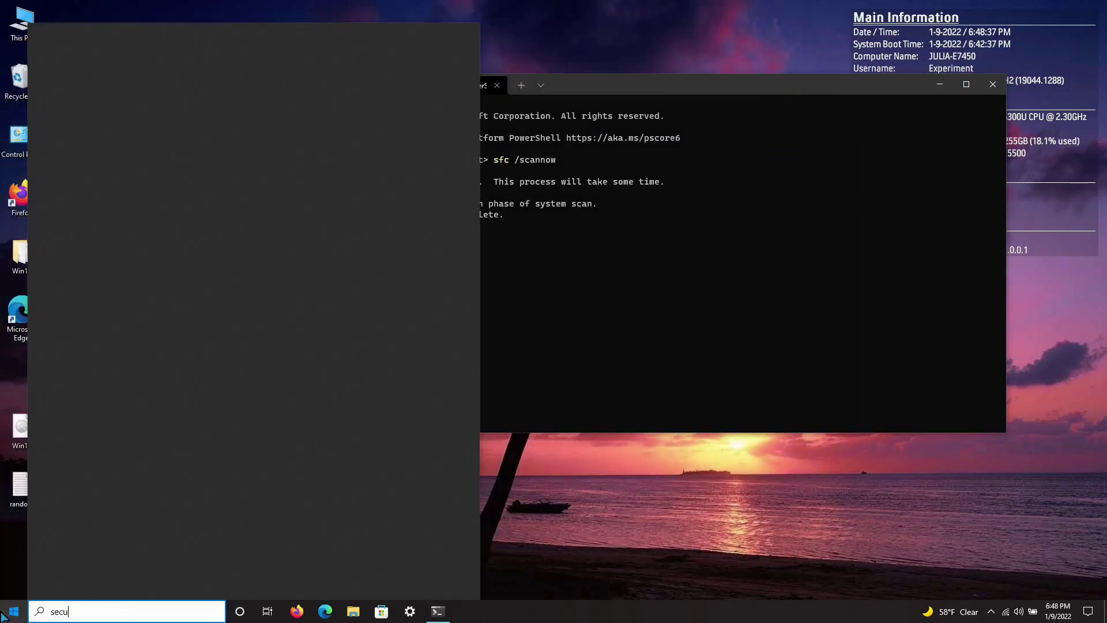
key(Return)
click(297, 237)
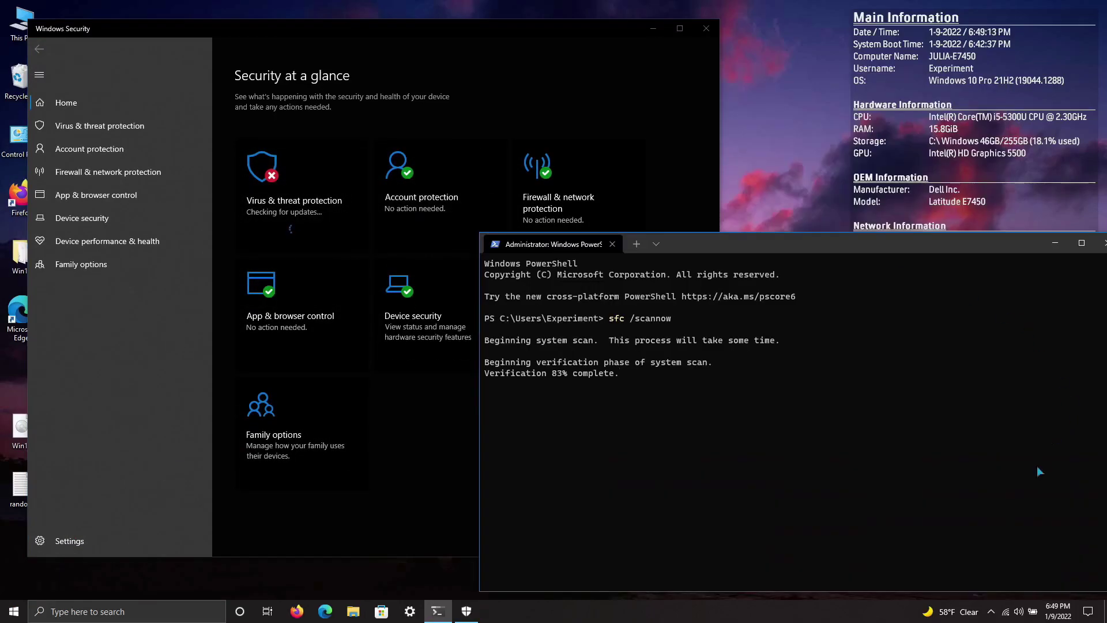
Step: Reload the system information widget on the desktop through the menu of its hidden notification area icon
click(990, 611)
right_click(990, 588)
click(1010, 585)
click(1015, 565)
click(1061, 543)
click(1032, 533)
click(565, 314)
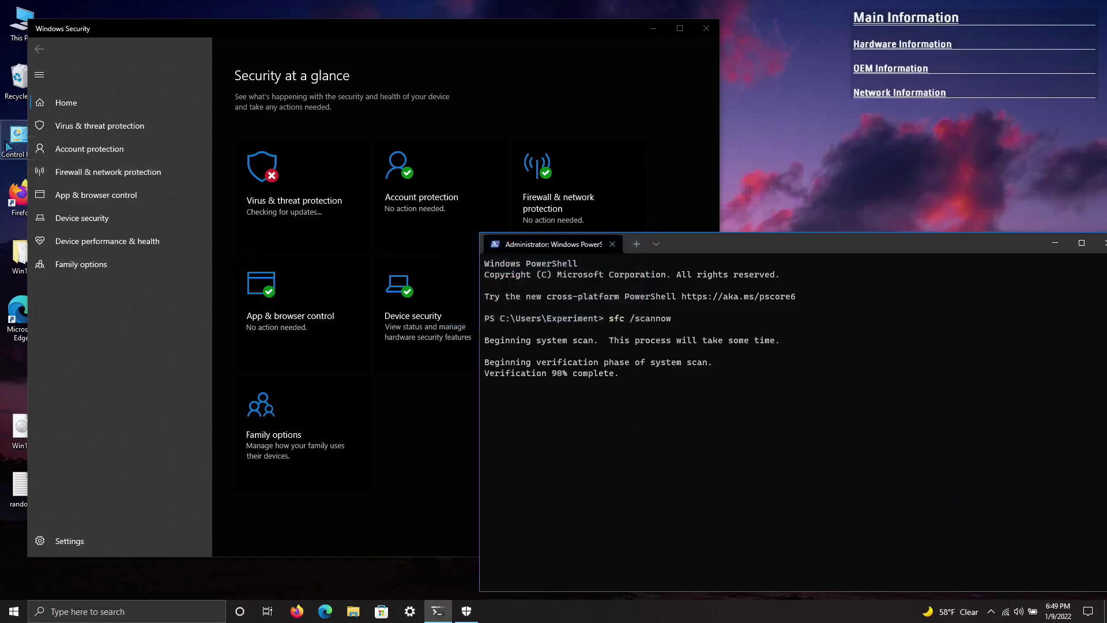
Step: Open Control Panel from the desktop to check its contents
double_click(17, 137)
click(334, 384)
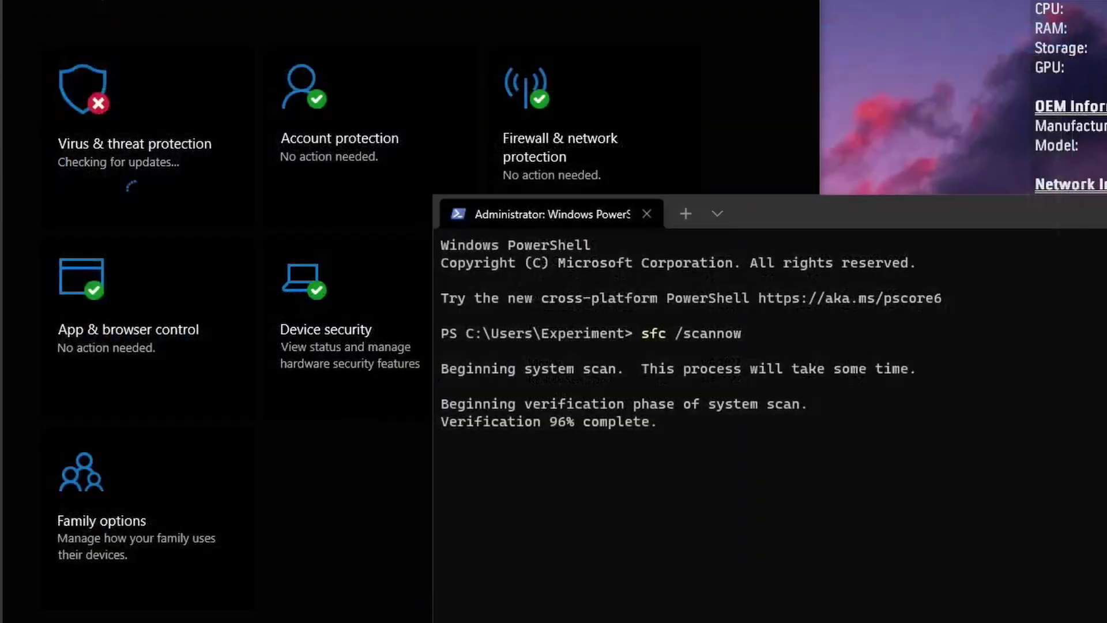
Step: Open Mail from the Start menu's app list to test that it launches, and close it
key(super)
scroll(163, 307, down, 5)
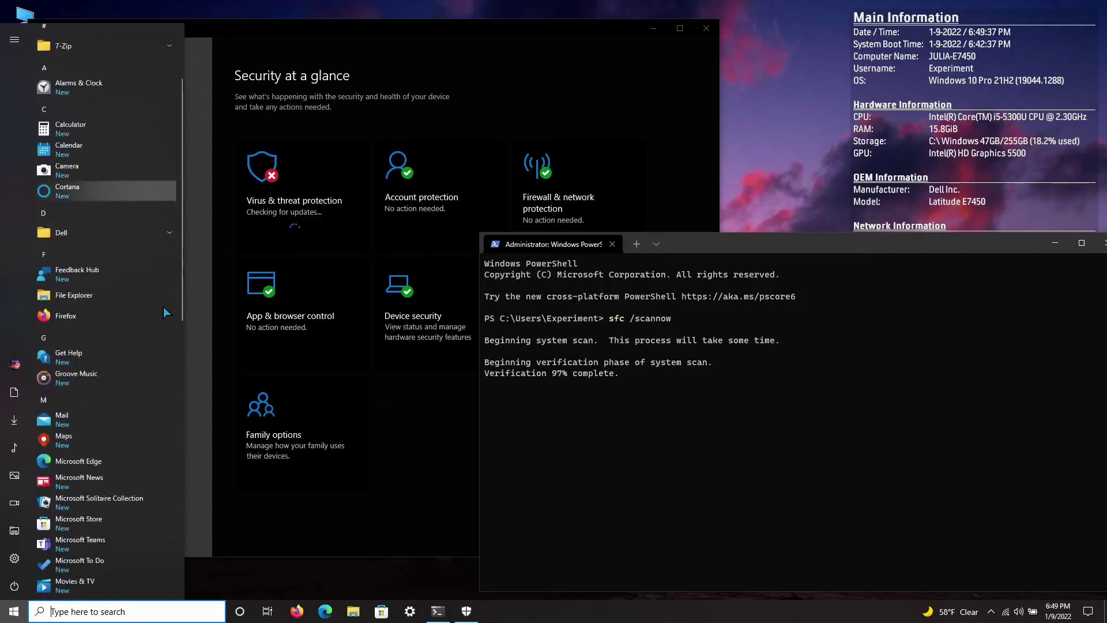
click(173, 276)
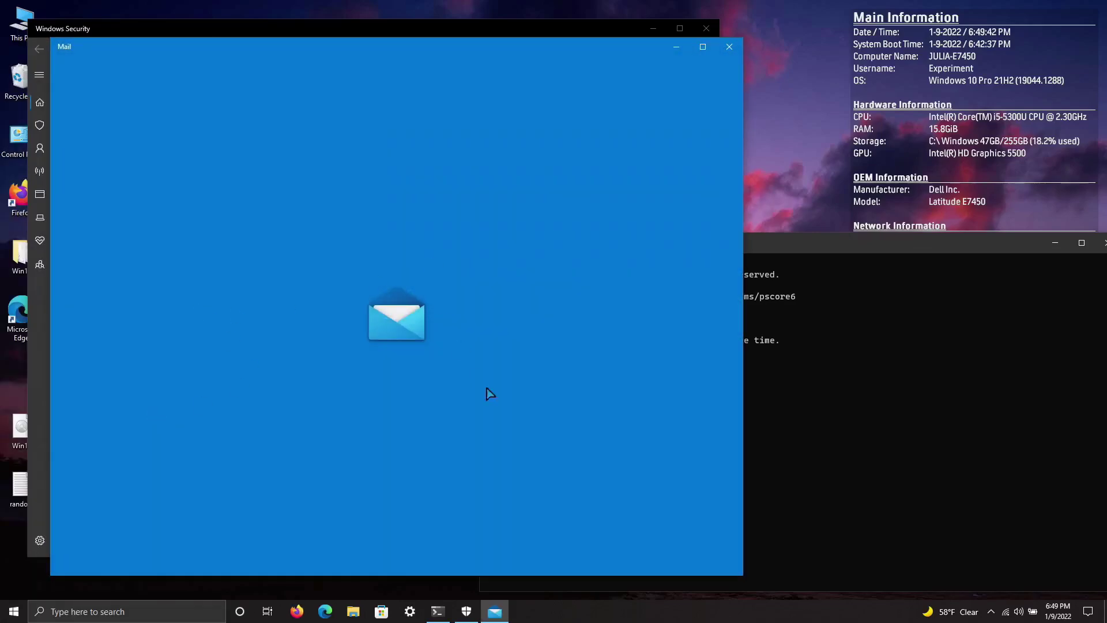
click(464, 139)
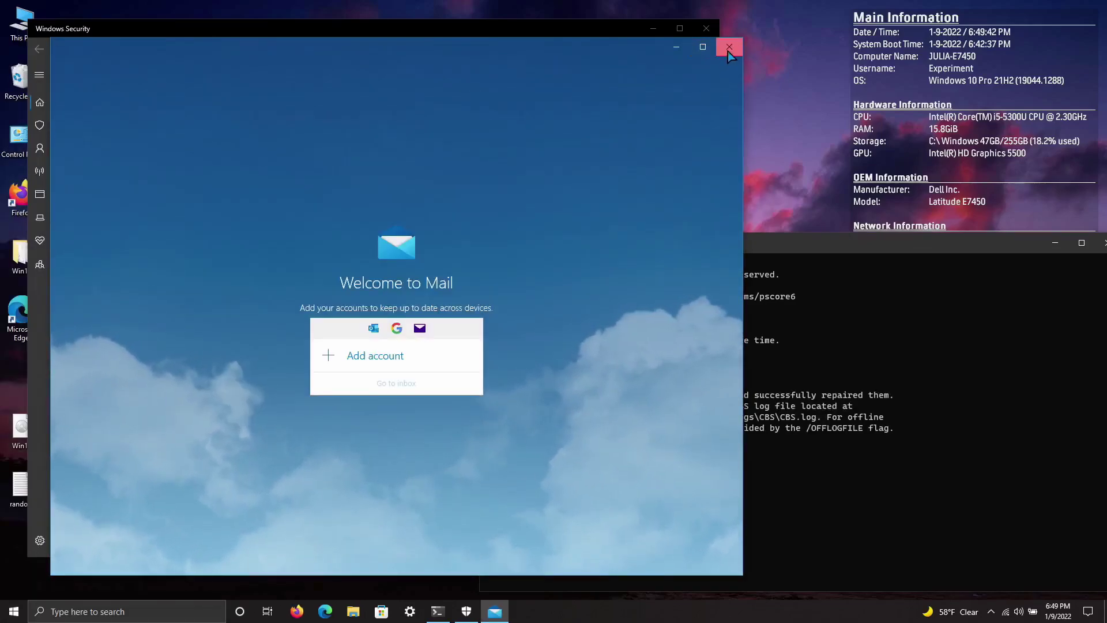
click(728, 48)
Step: Open Settings, and run "dism /online /cleanup-image /restorehealth" in the PowerShell session
click(14, 611)
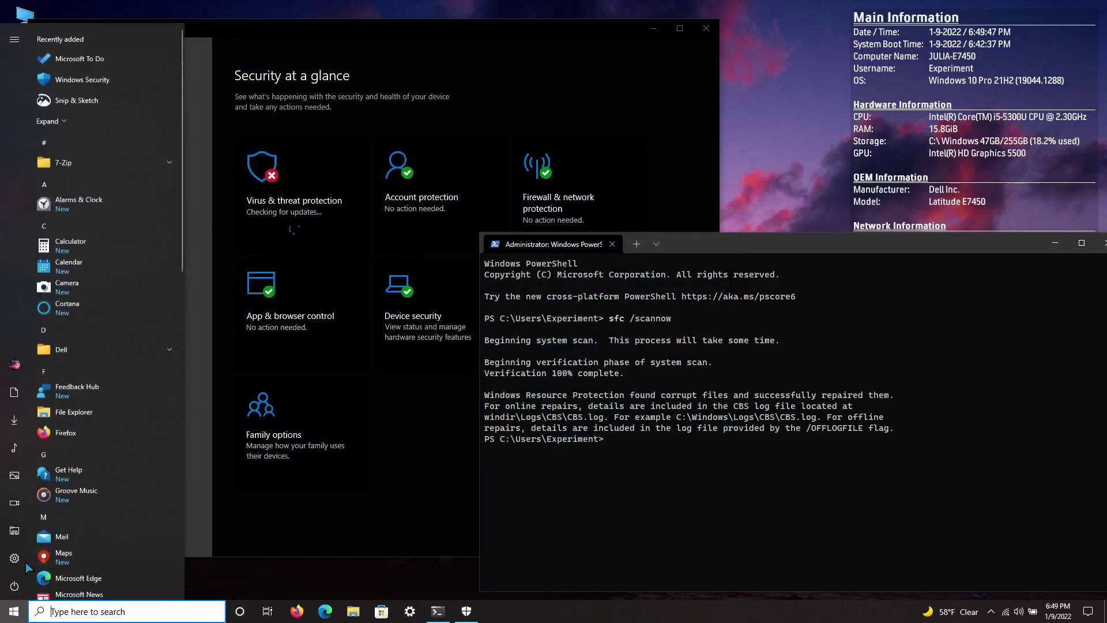
click(13, 558)
click(890, 243)
text(dism /online /c)
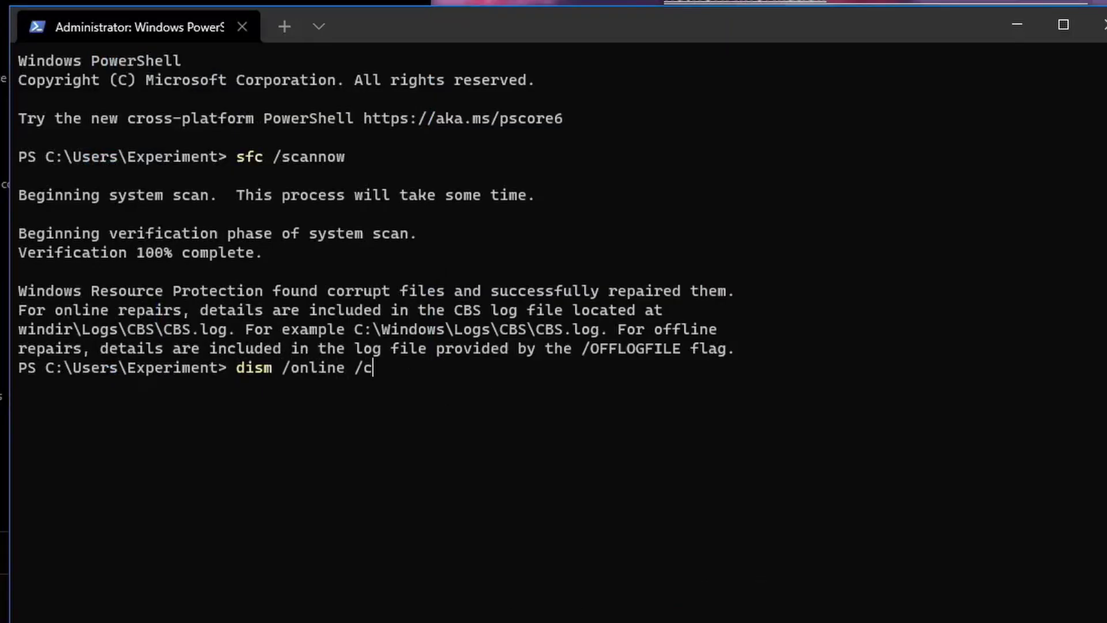
text(leanup-image /re)
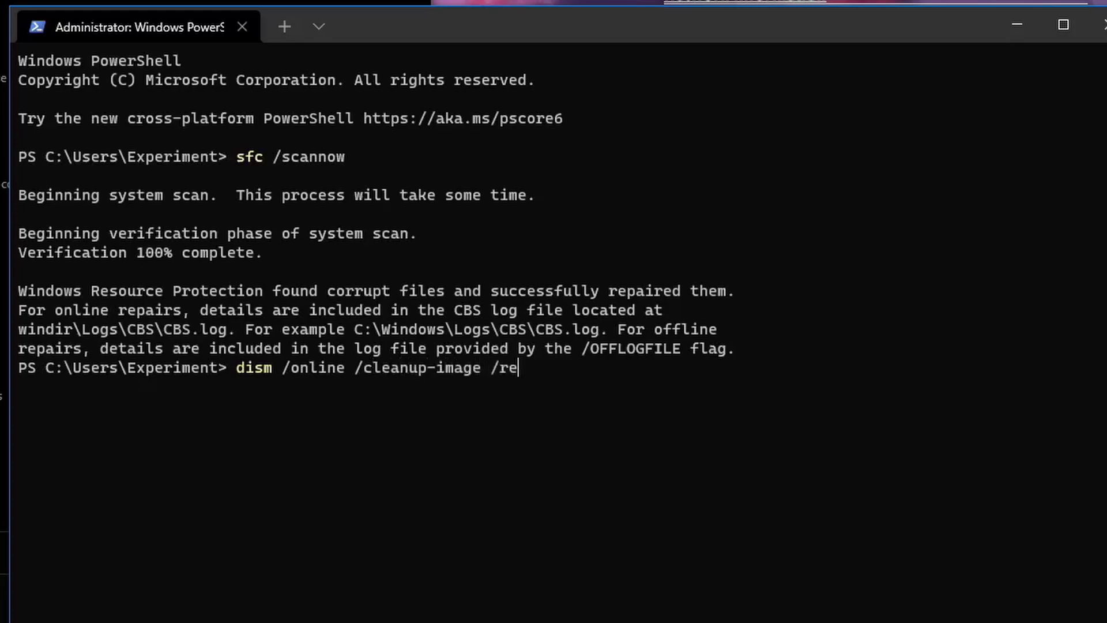
text(storehg)
text(alth)
key(Return)
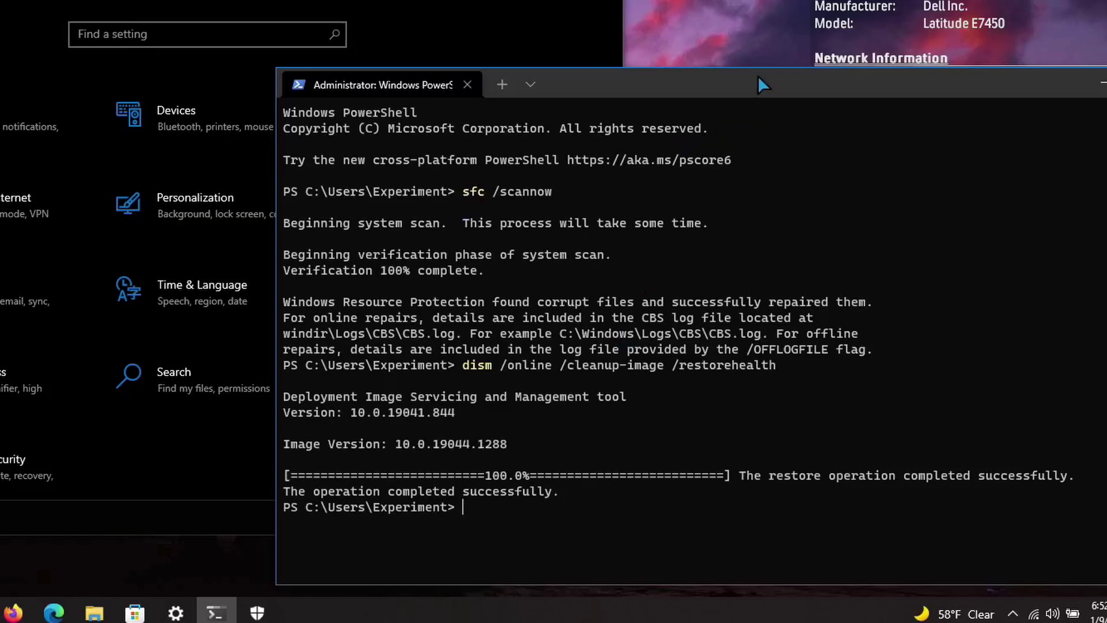
Step: Move the PowerShell window out of the way and check for Windows updates under Update & Security in Settings
drag(762, 85, 556, 43)
click(980, 42)
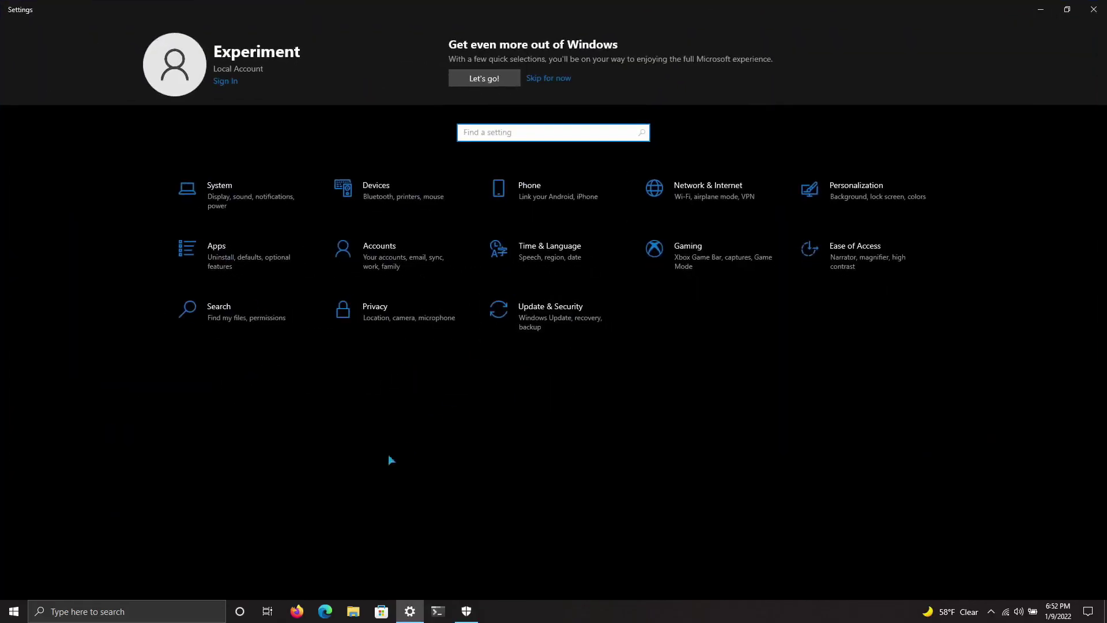
click(611, 329)
click(231, 110)
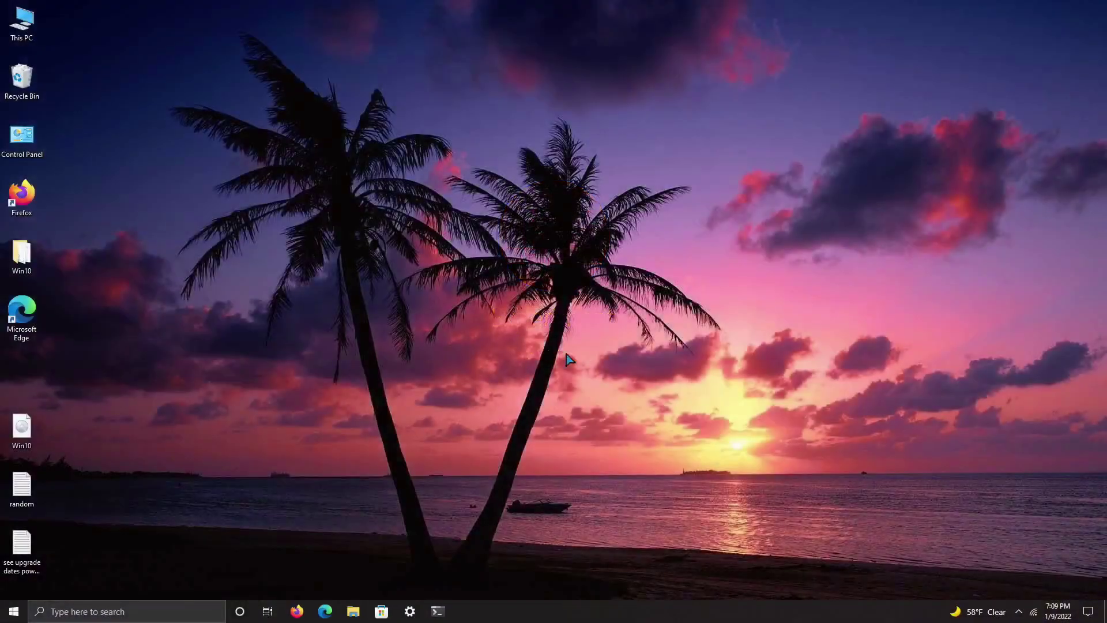
Step: Examine the Windows specifications on the About page of Settings, and review the Background and Lock screen personalization pages
click(14, 611)
click(14, 558)
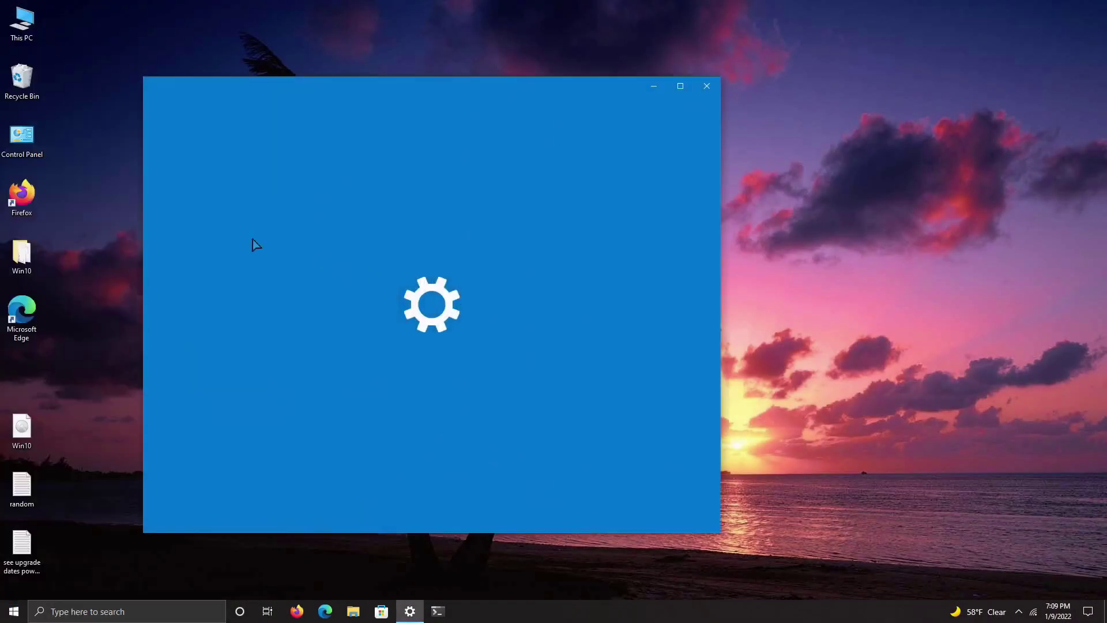
click(317, 255)
click(277, 472)
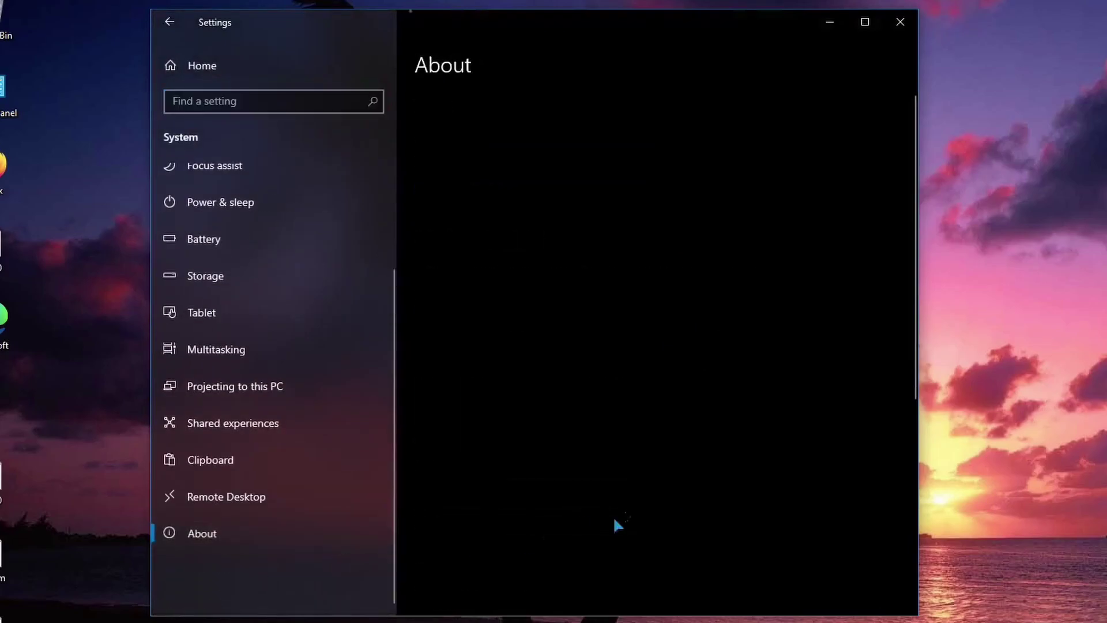
scroll(506, 461, down, 2)
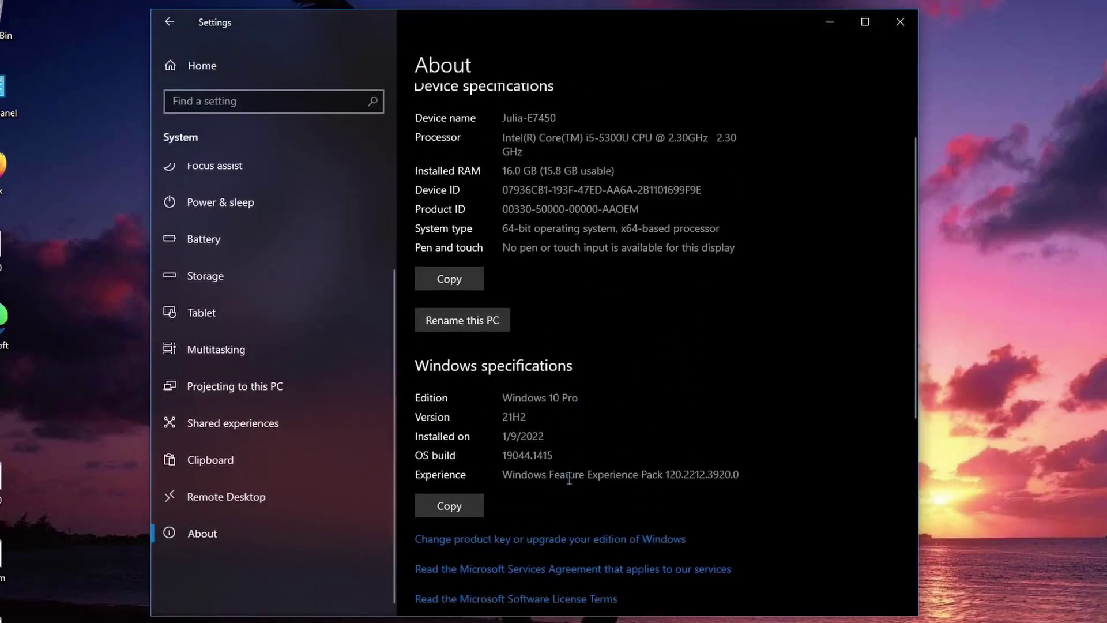
click(169, 21)
click(599, 366)
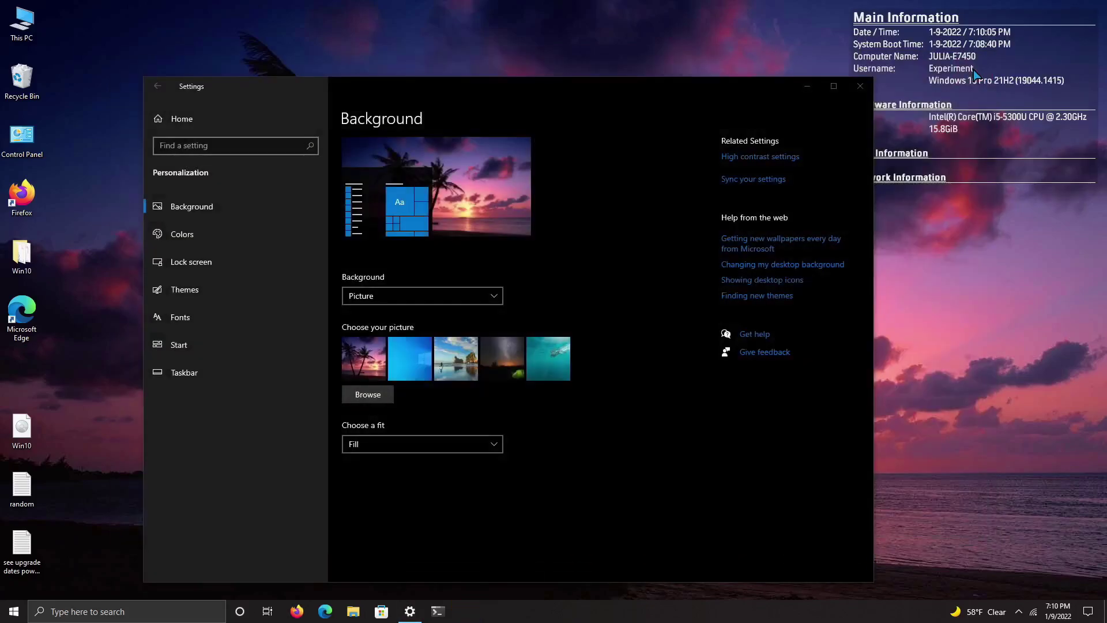
click(289, 263)
Step: Disable Microsoft OneDrive and Microsoft Teams among the startup apps in Task Manager
right_click(767, 611)
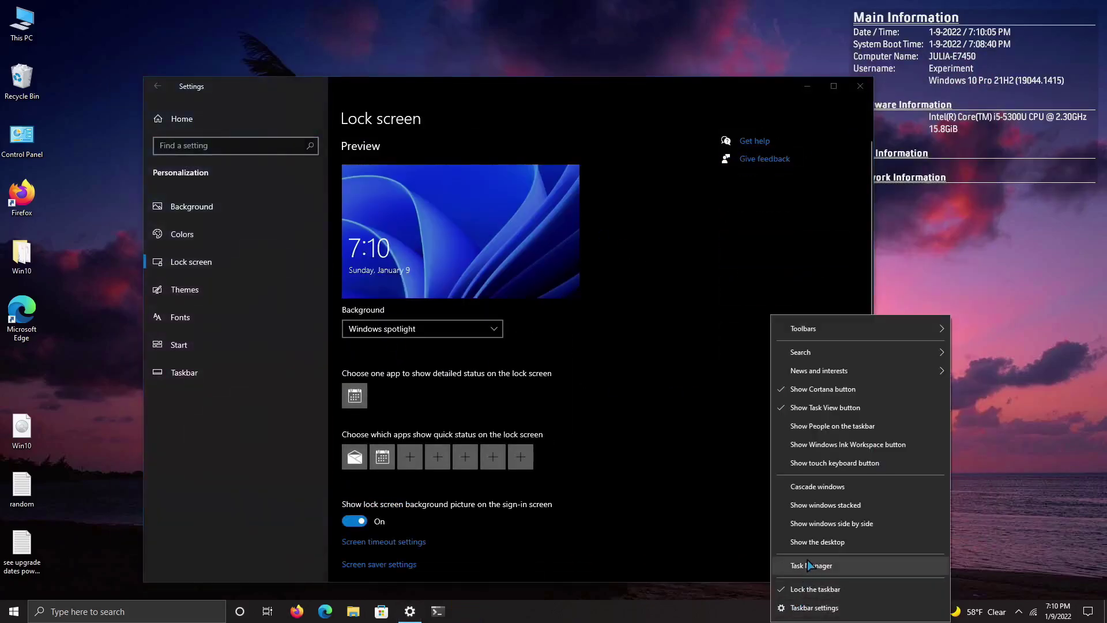
click(813, 568)
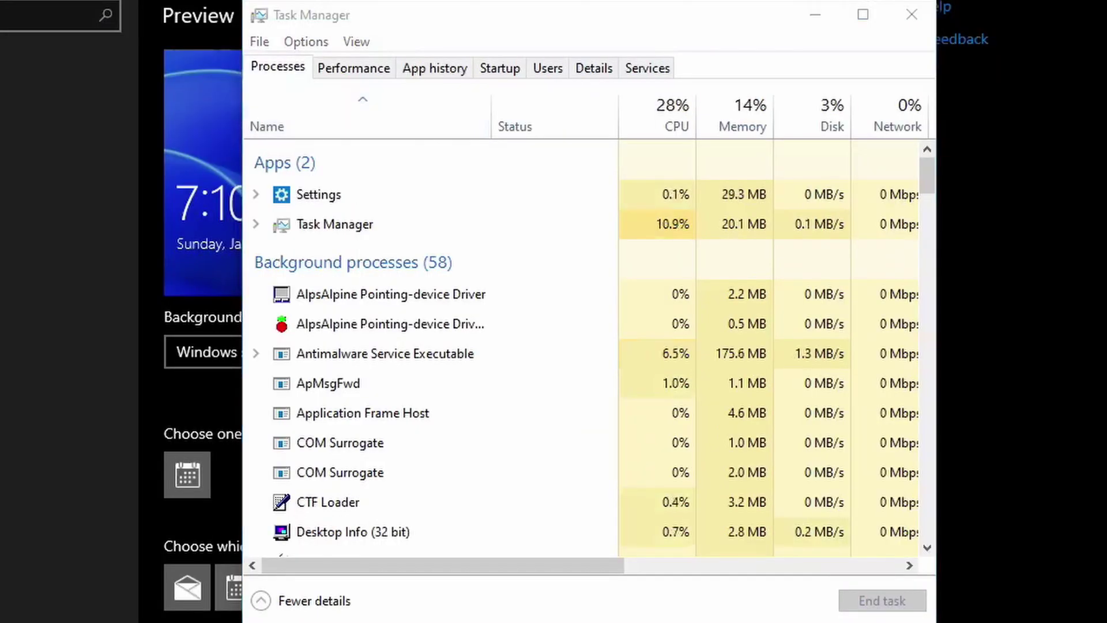
click(500, 68)
right_click(358, 335)
click(395, 344)
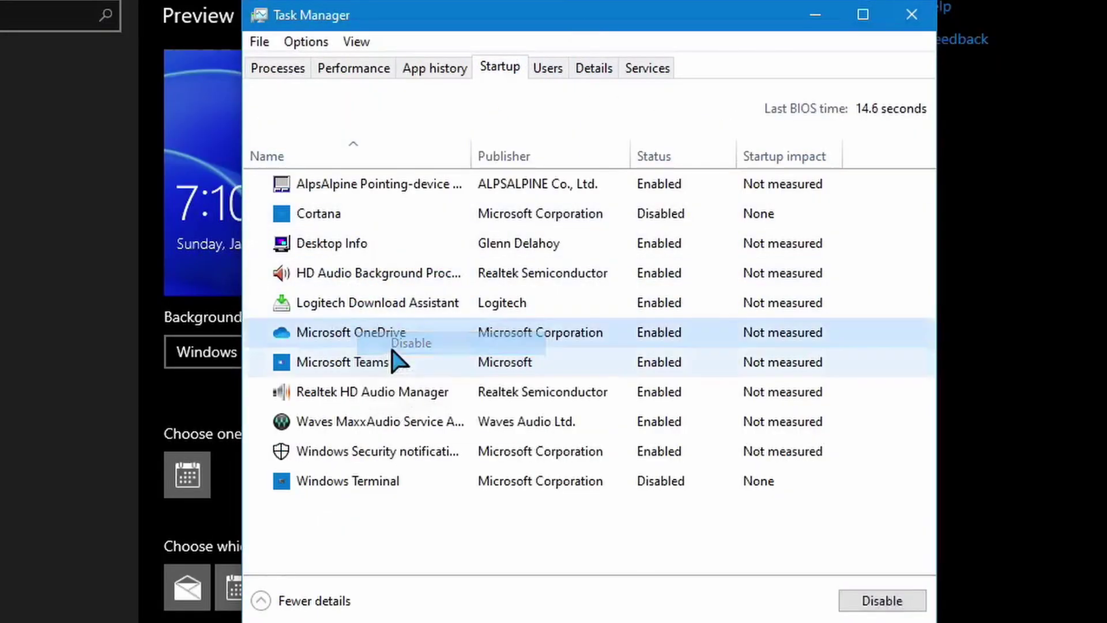
right_click(398, 362)
Step: Sort the startup apps by status, disable Logitech Download Assistant, and close Task Manager
click(663, 163)
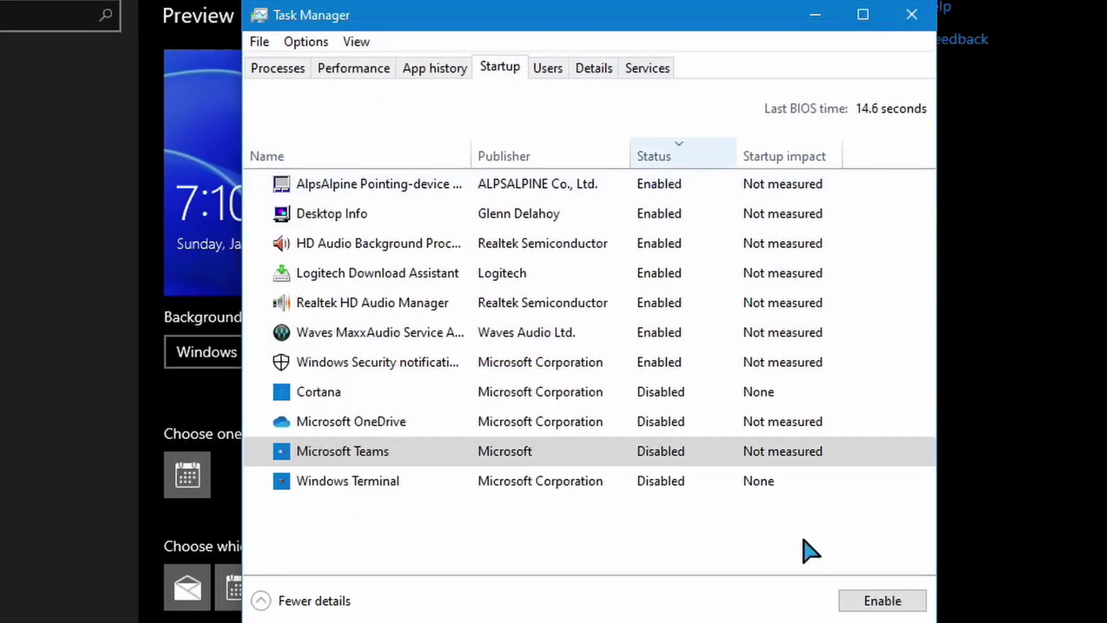
right_click(438, 274)
click(473, 289)
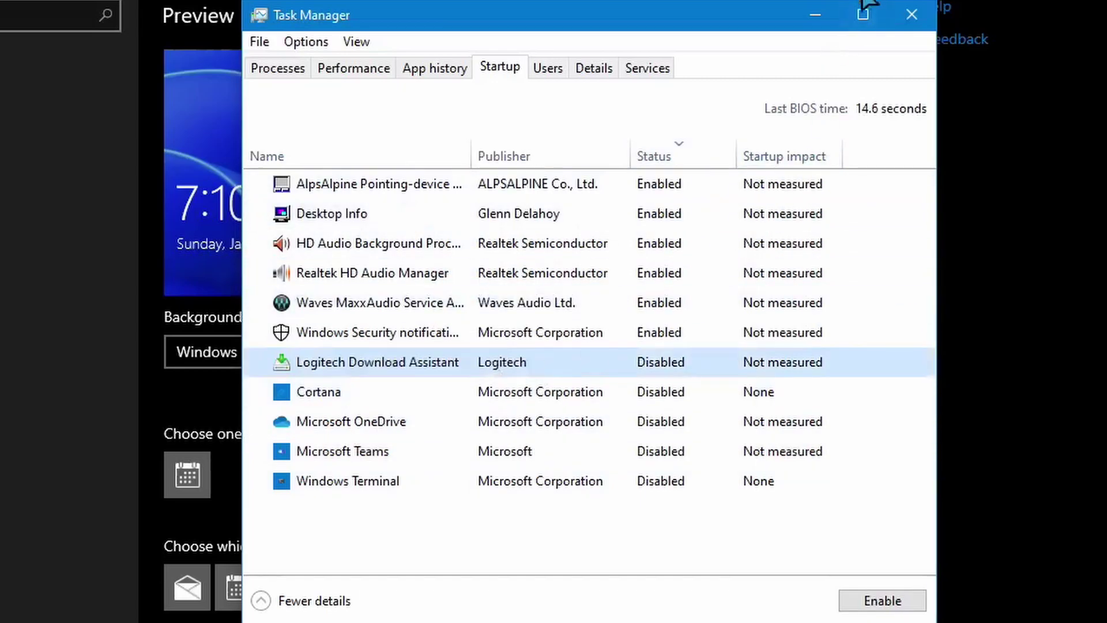
click(911, 18)
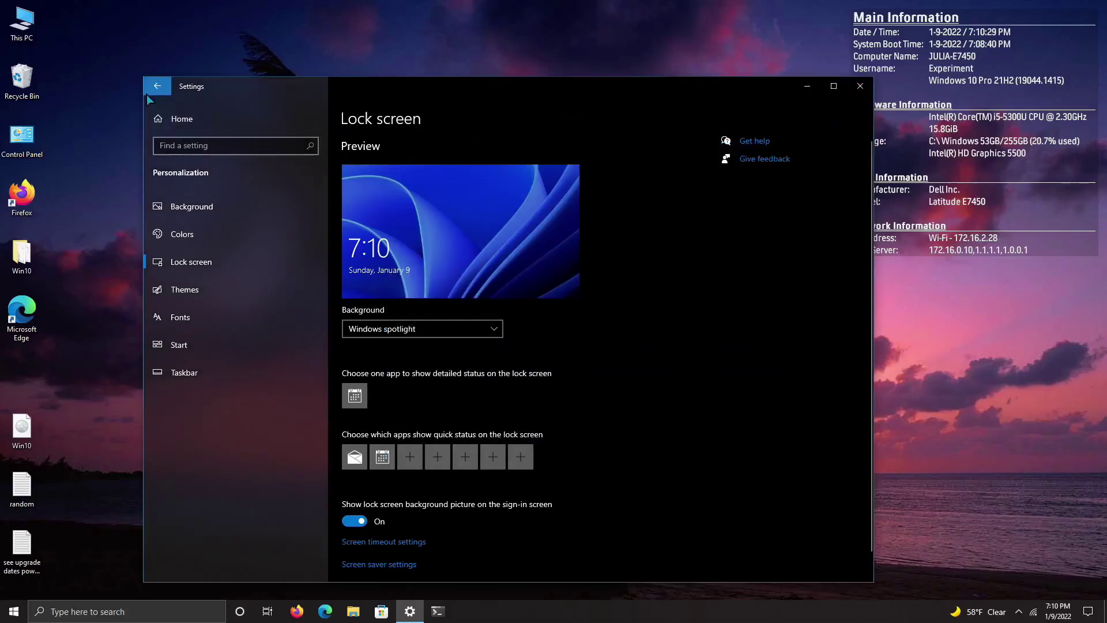
Step: Check for Windows updates again in Settings, and move the Recycle Bin icon to the opposite side of the desktop
click(148, 92)
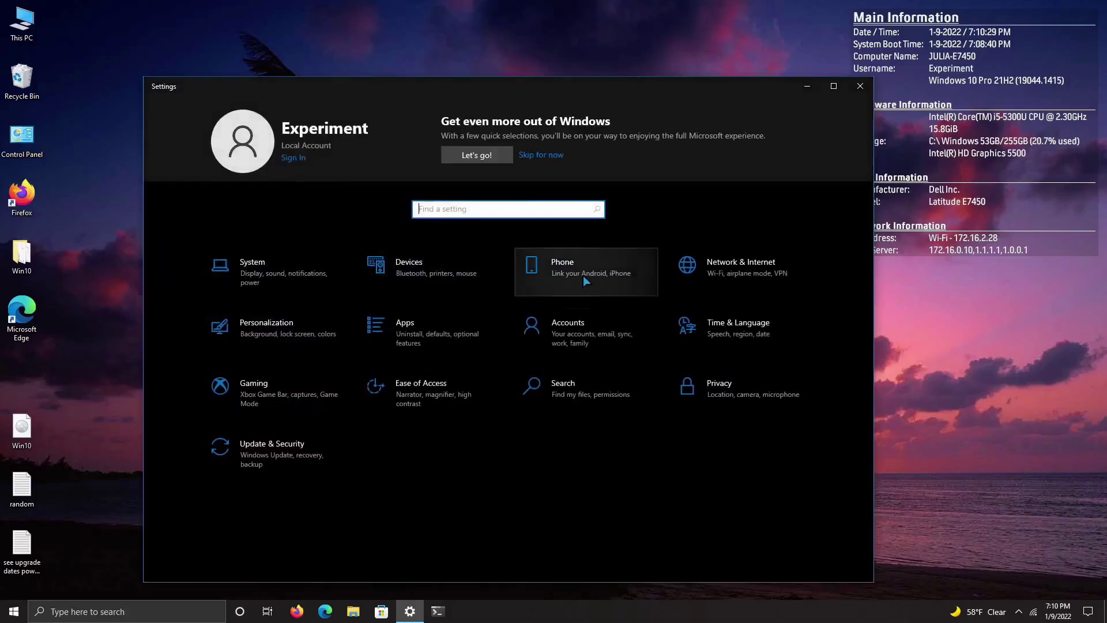
click(228, 446)
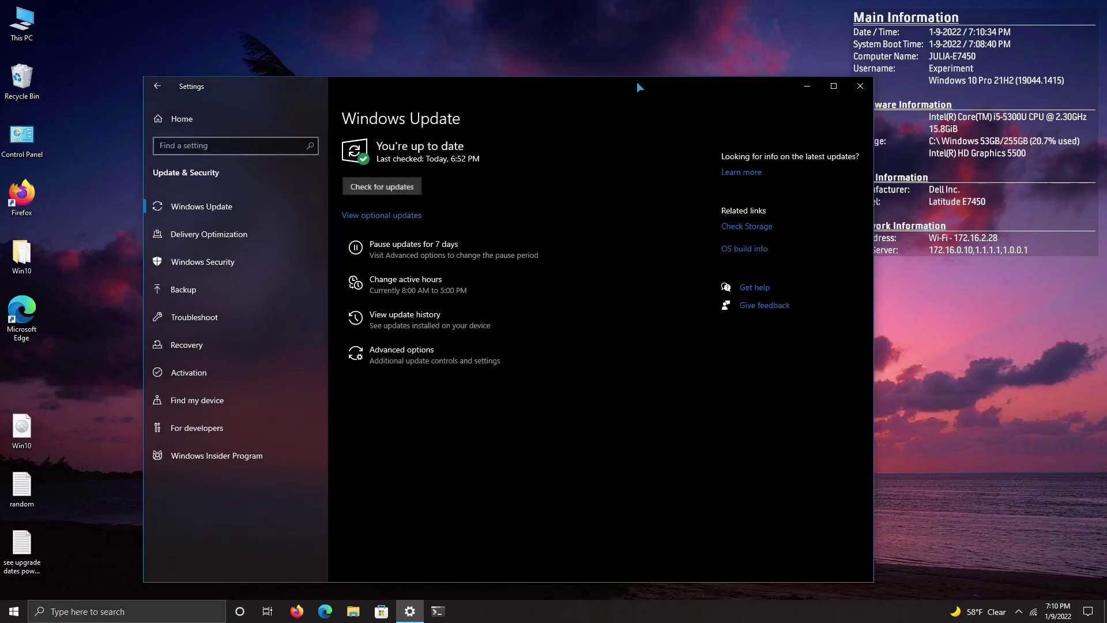
drag(637, 84, 579, 63)
drag(22, 78, 517, 7)
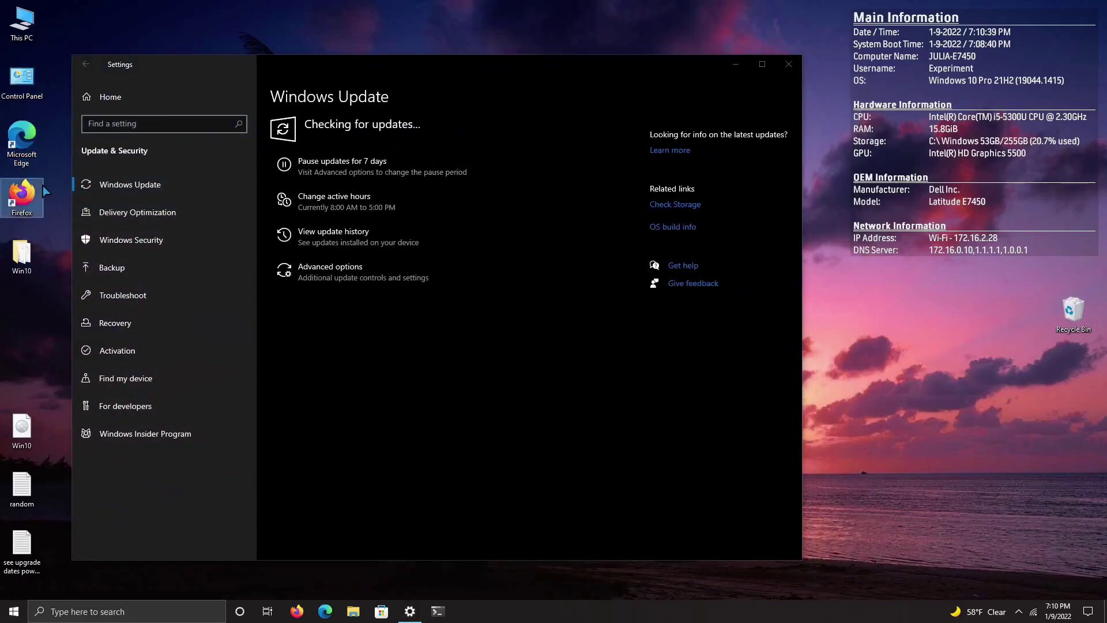
Step: Launch Microsoft Edge and Firefox to test them, applying "Don't update your browser settings" in Edge and closing Settings
double_click(37, 152)
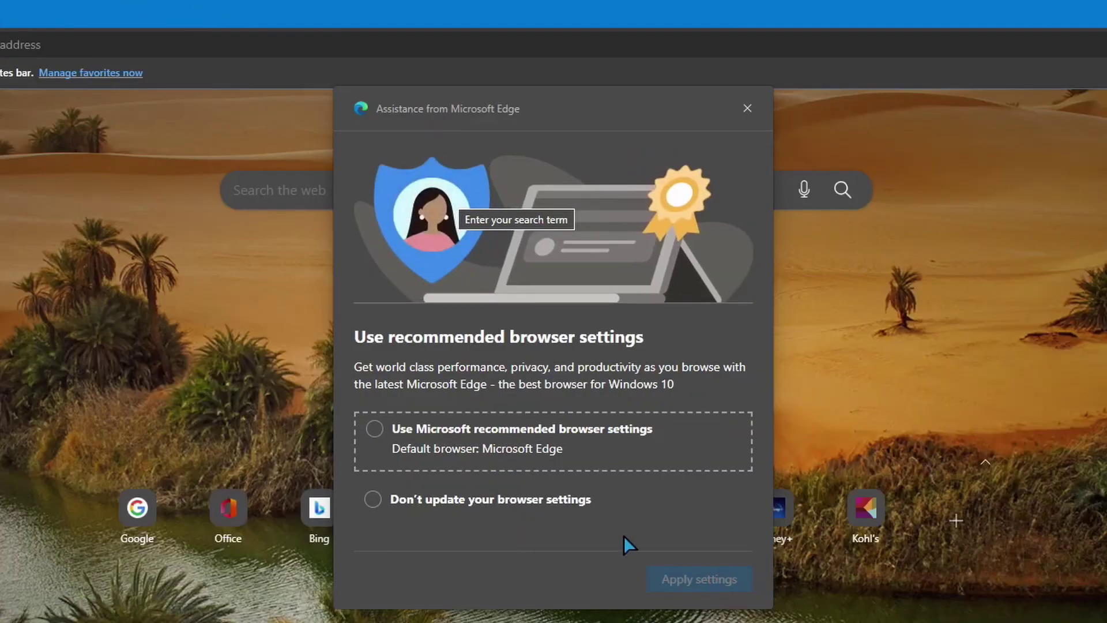
click(541, 499)
click(721, 579)
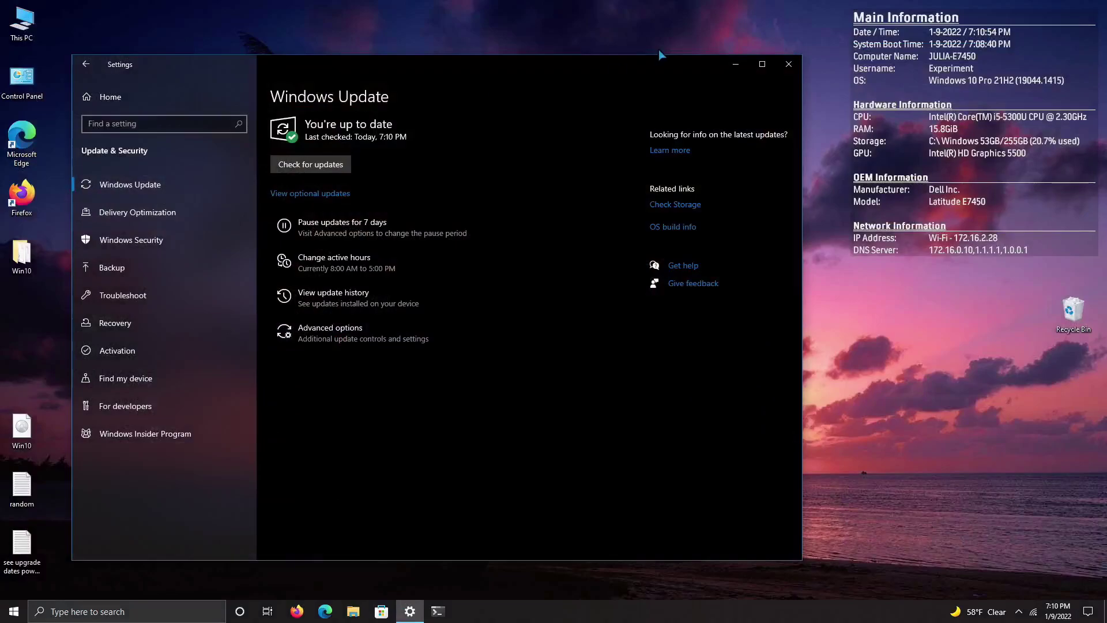
click(788, 64)
double_click(20, 196)
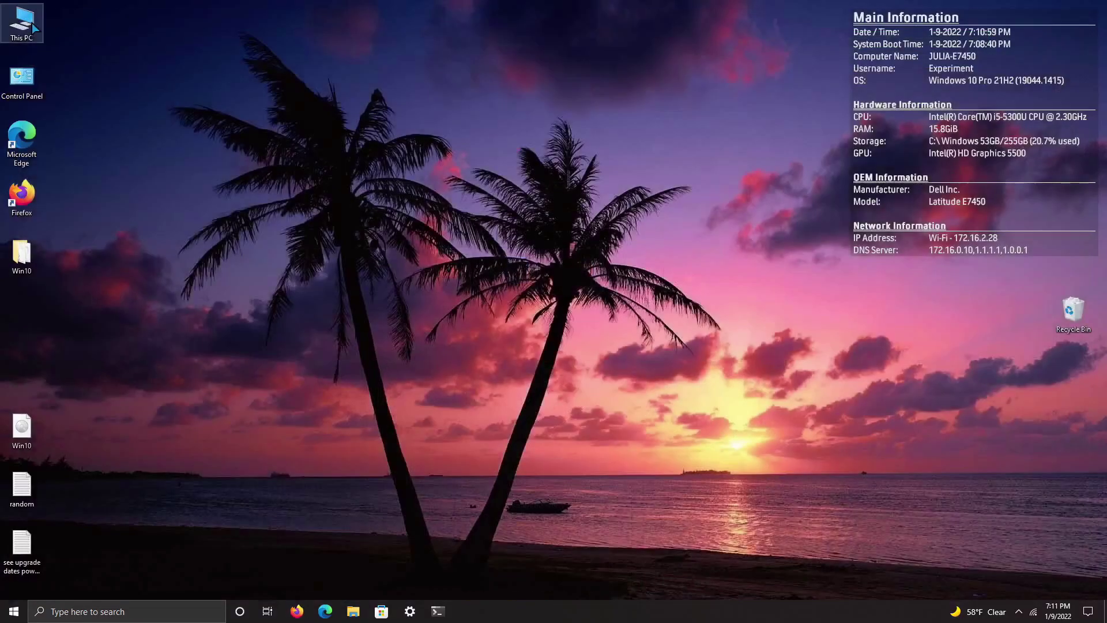
Step: Open This PC and look through the Desktop, Documents, Downloads, Music, Pictures and Videos folders and the Windows (C:) drive
double_click(33, 23)
click(273, 210)
click(278, 224)
click(273, 317)
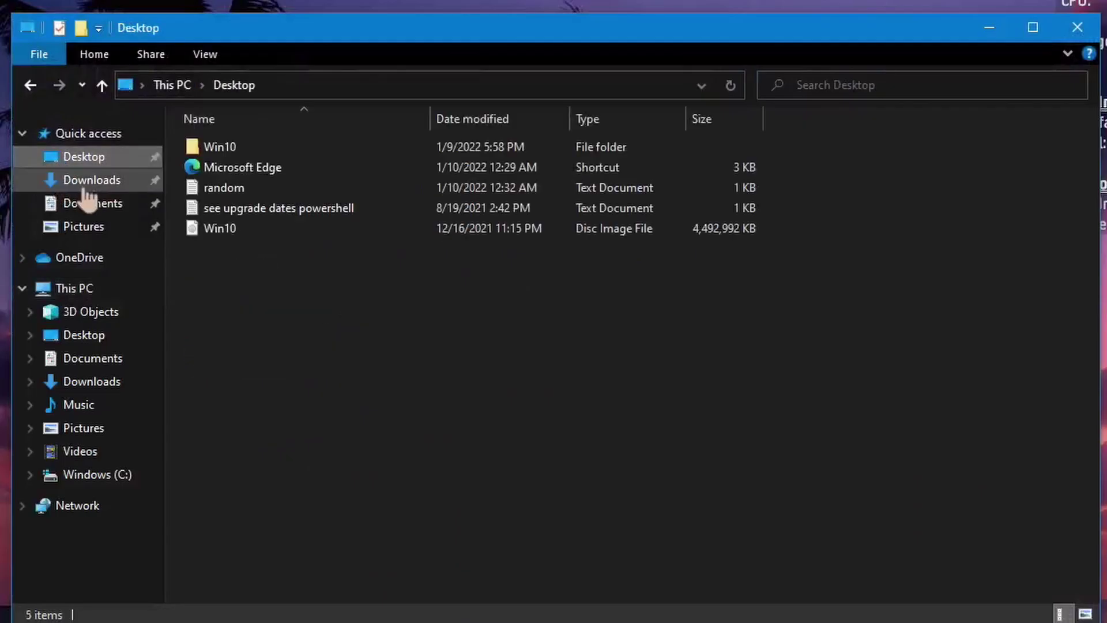
click(91, 358)
click(80, 381)
click(78, 405)
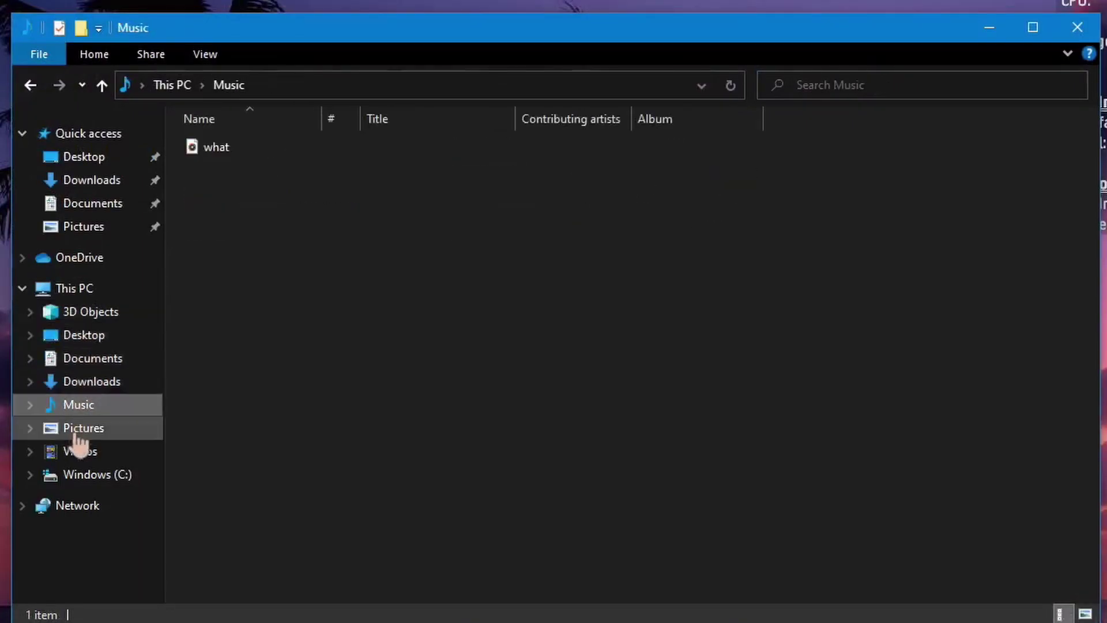
click(78, 428)
click(78, 450)
click(77, 472)
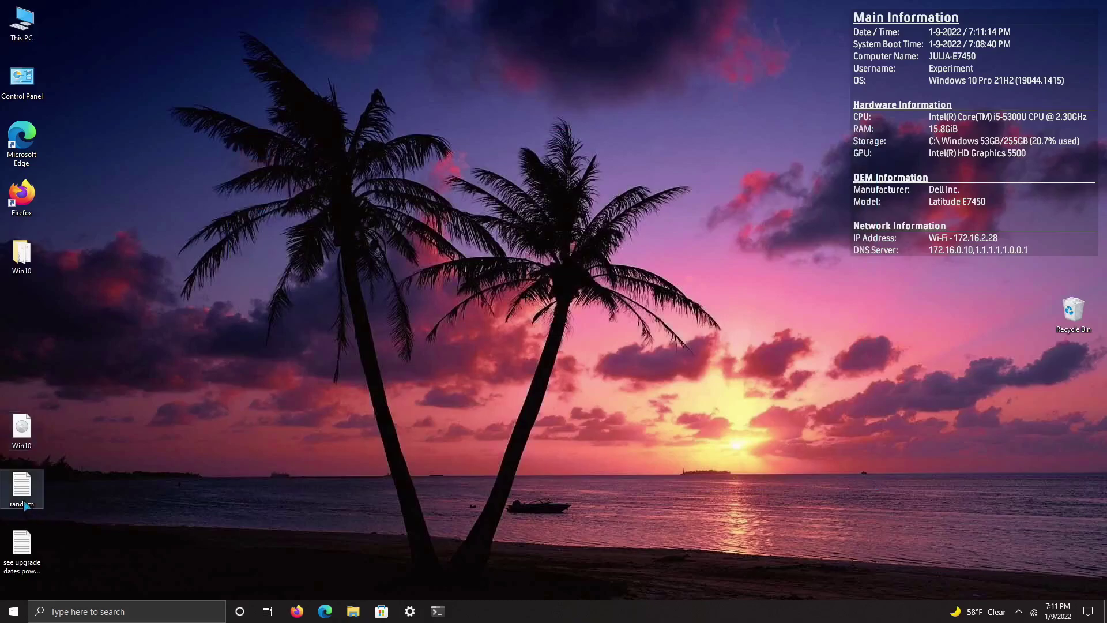
Step: Open the "random" text file from the desktop to check its contents, and look through the Start menu's app list
double_click(26, 504)
click(1004, 201)
click(13, 611)
scroll(70, 443, down, 15)
scroll(71, 443, up, 15)
click(582, 112)
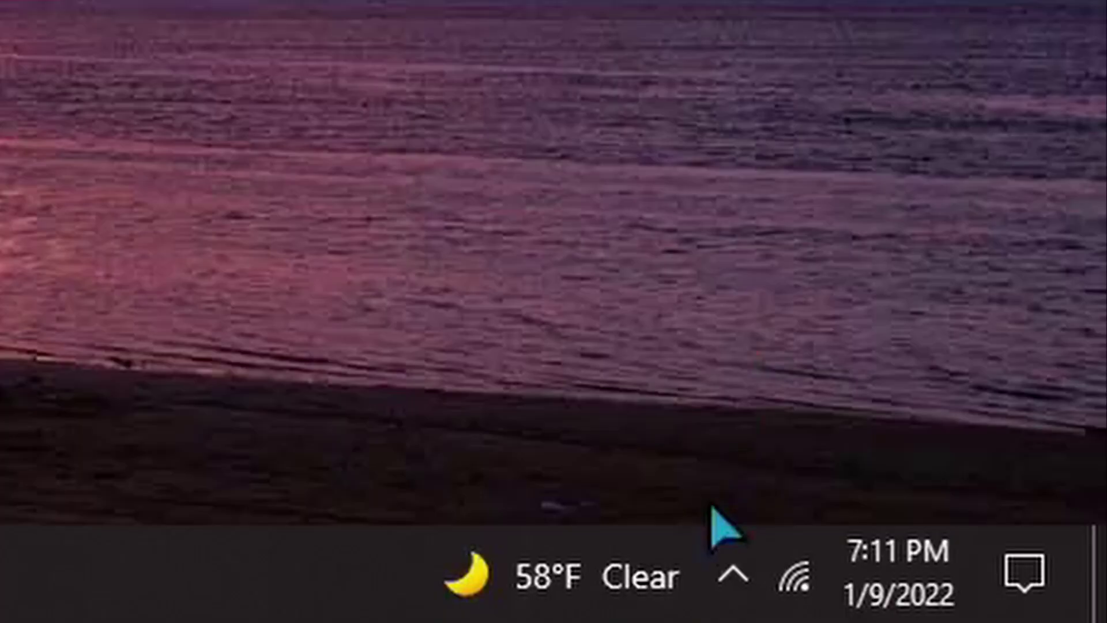
Step: Move the battery and volume icons from the hidden notification icons onto the taskbar, and open Windows Security
click(1019, 611)
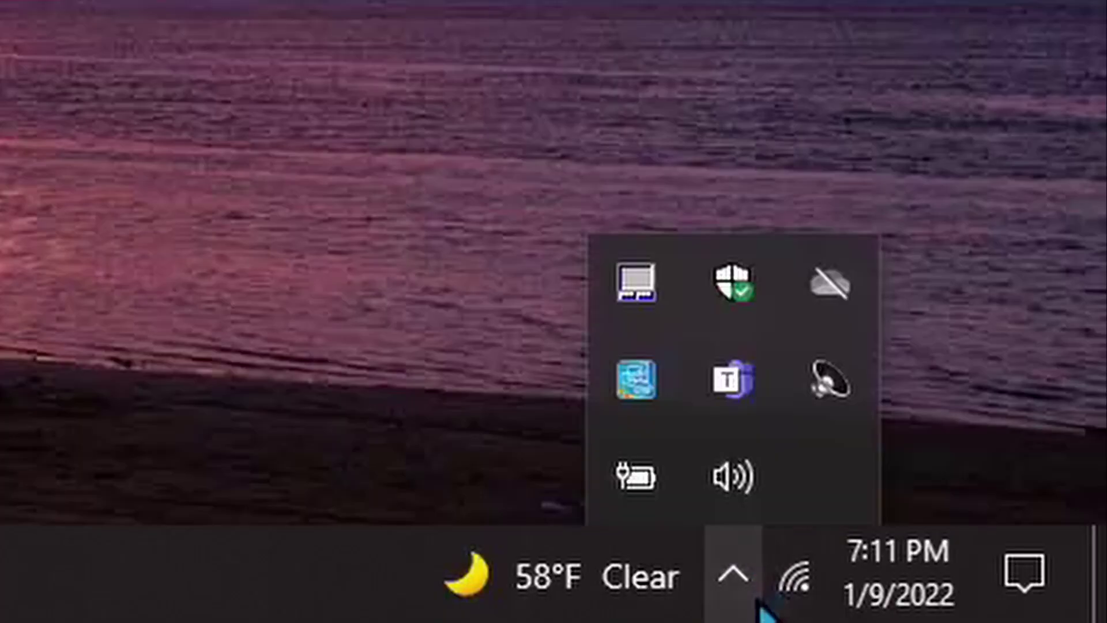
drag(677, 479, 818, 576)
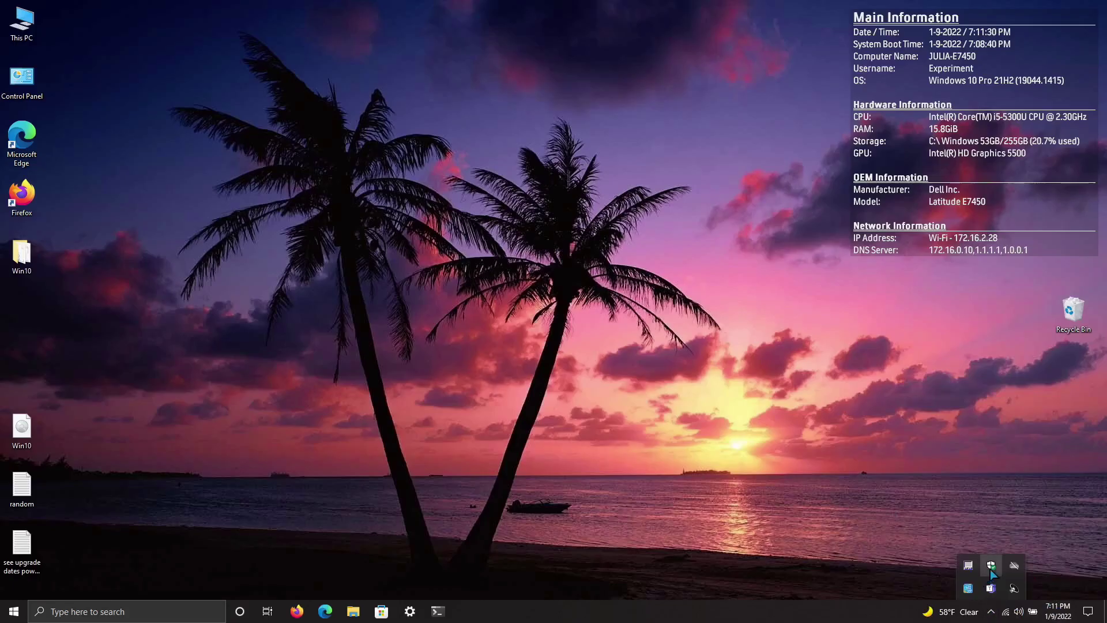
click(990, 566)
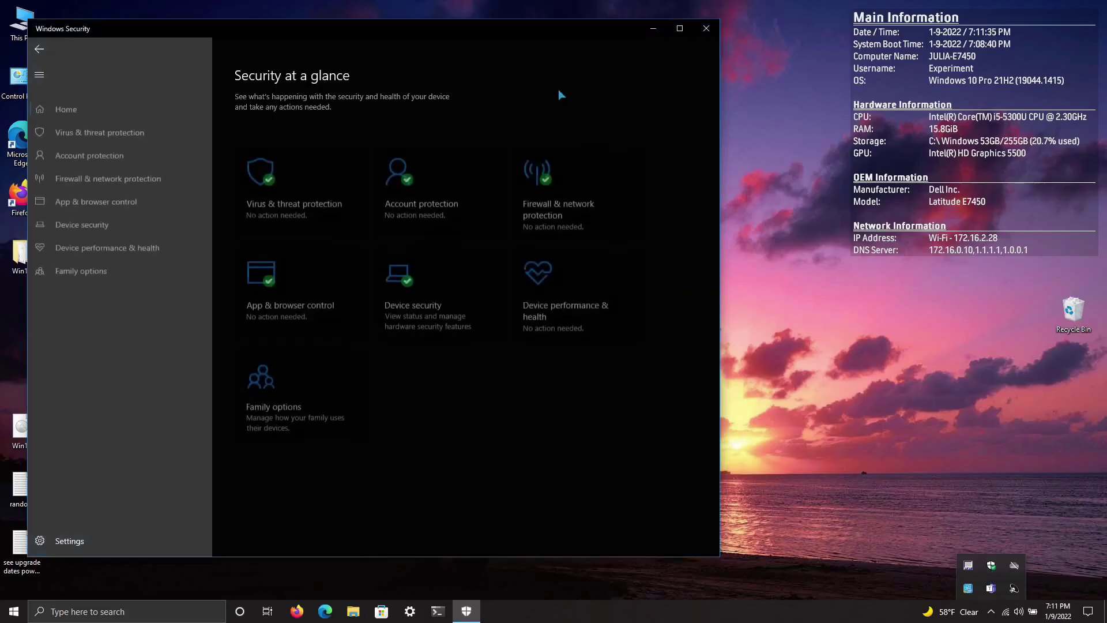